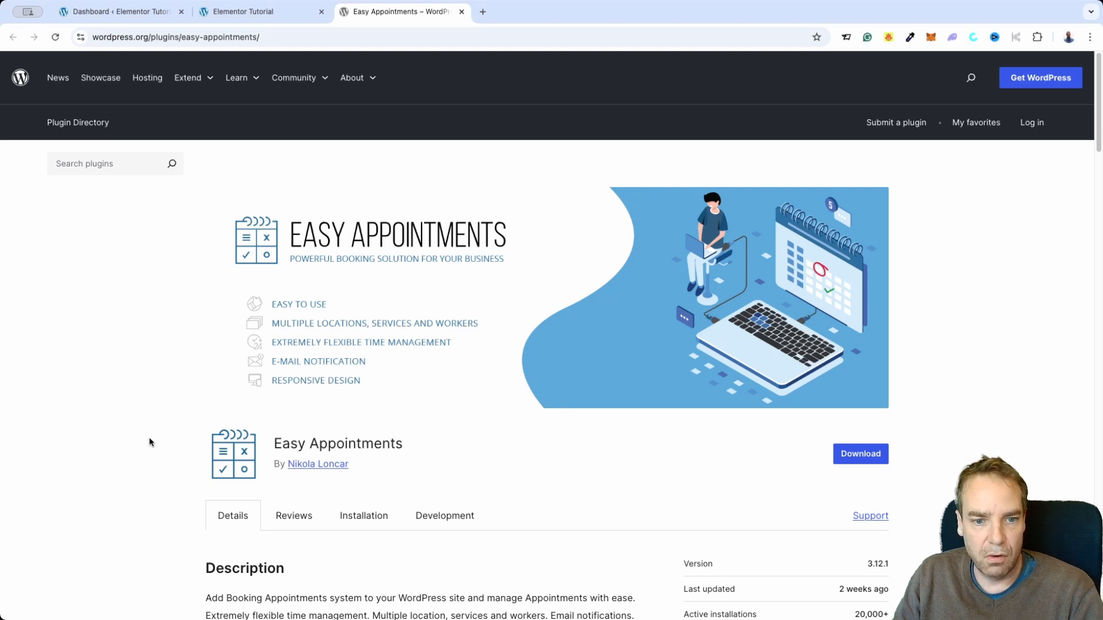
# Review the Easy Appointments plugin page, including its description, live demos, feature list and ratings.
pyautogui.scroll(-1, 177, 445)
pyautogui.scroll(-5, 177, 446)
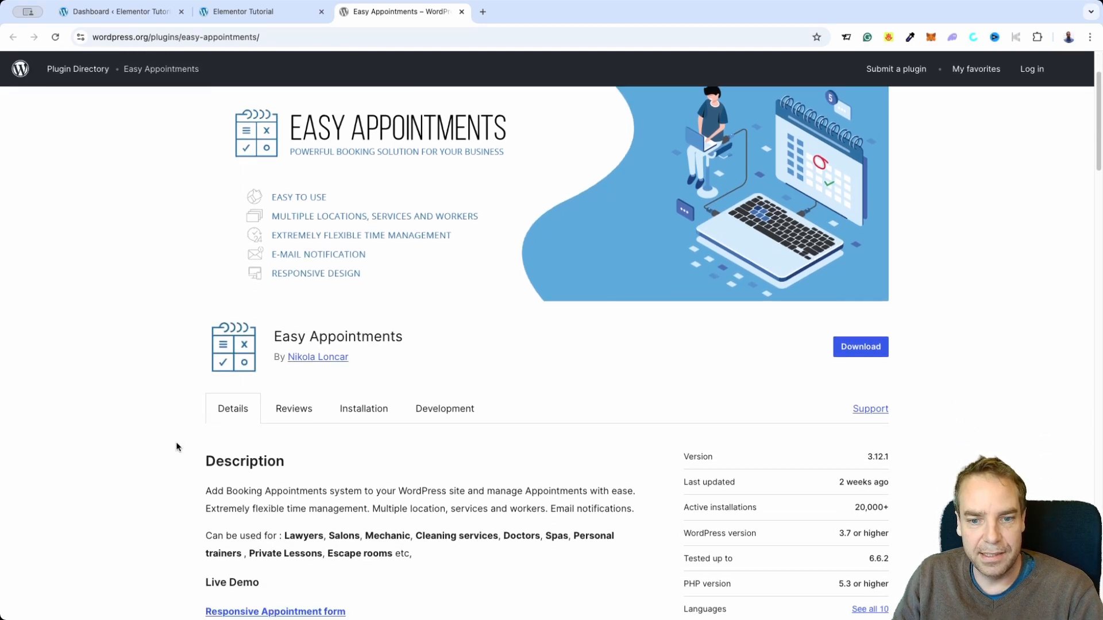
pyautogui.scroll(-4, 170, 461)
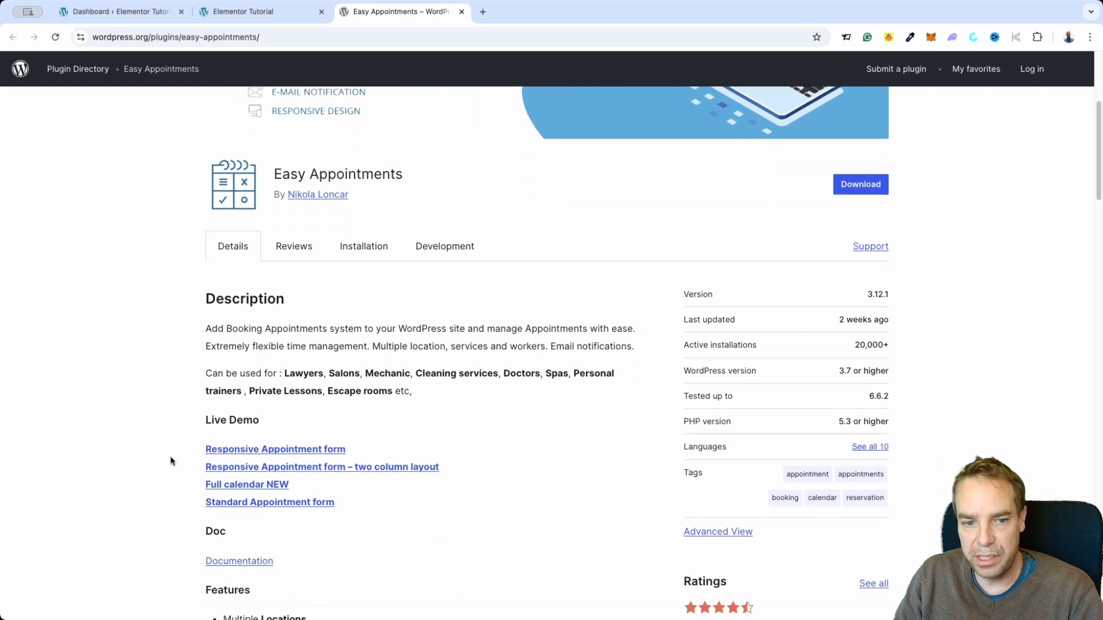
pyautogui.scroll(1, 145, 445)
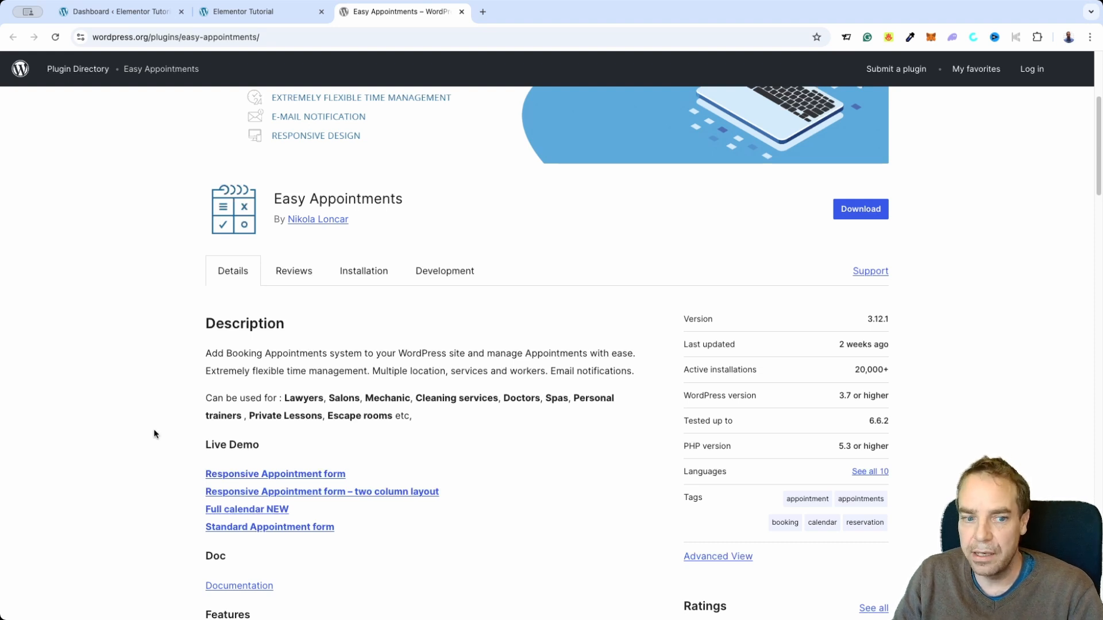
pyautogui.scroll(-5, 154, 428)
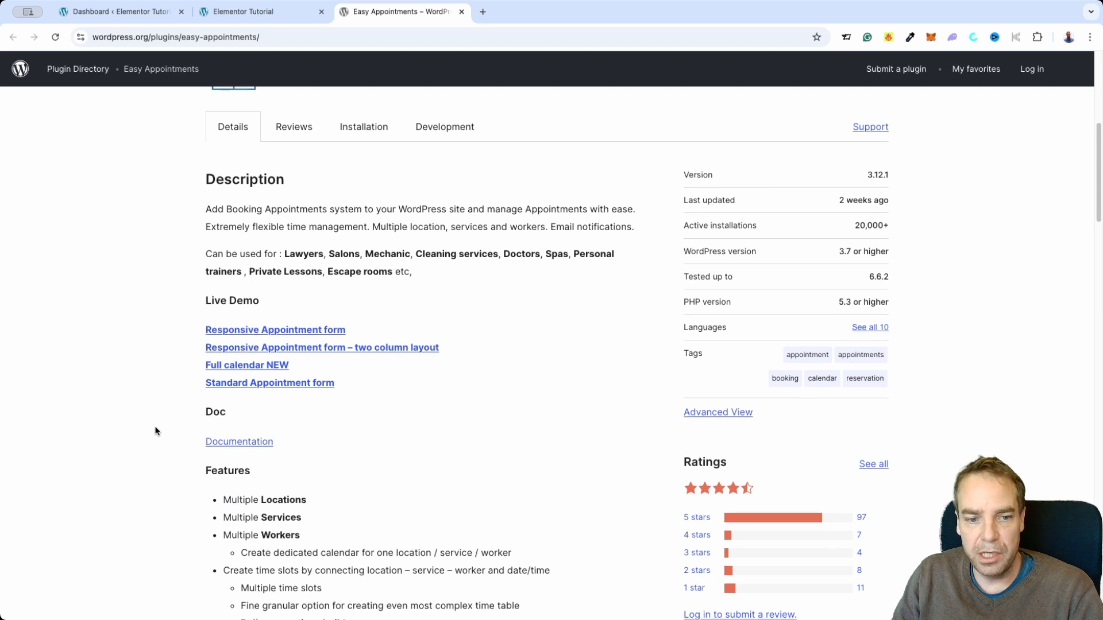
pyautogui.scroll(-6, 156, 429)
pyautogui.scroll(-1, 159, 429)
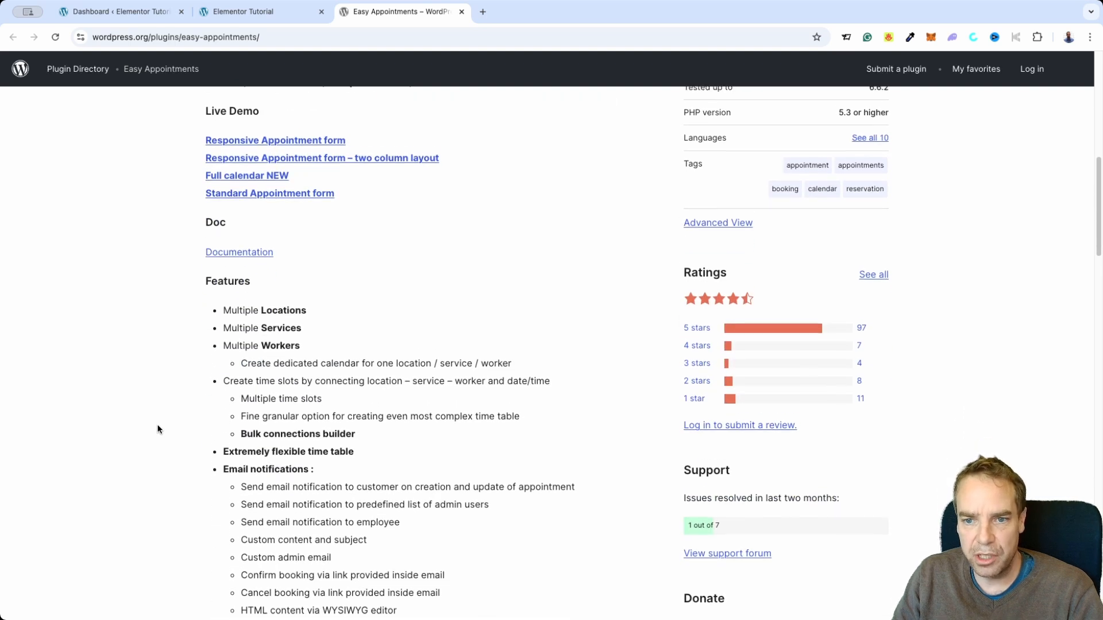
pyautogui.scroll(15, 160, 428)
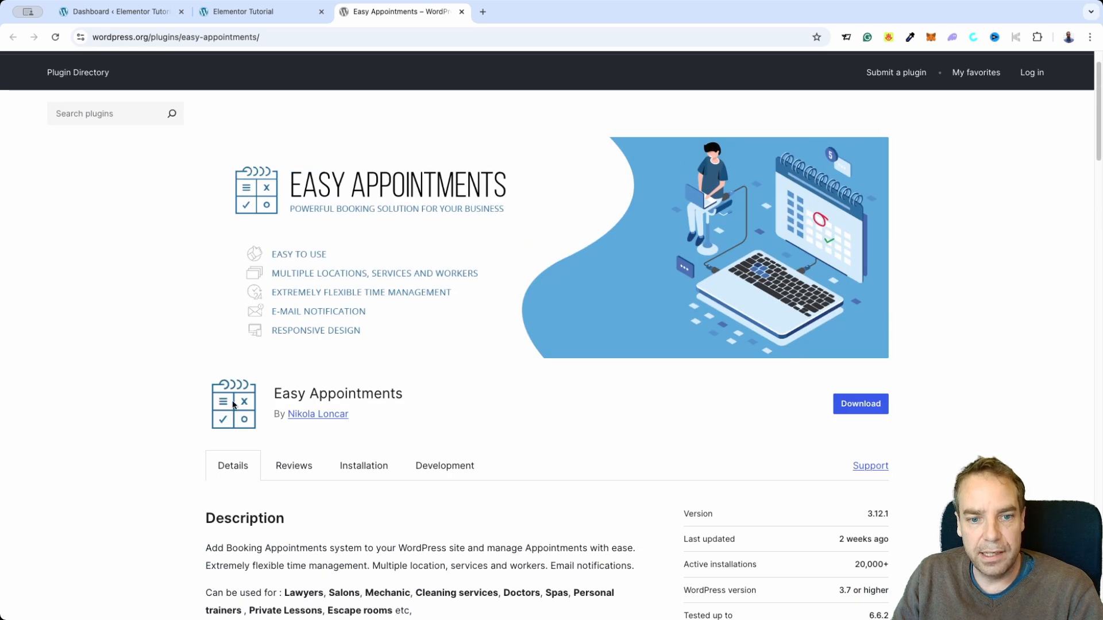
# Copy the plugin name "Easy Appointments" from its page and search for it among the new plugins in the site's WordPress admin.
pyautogui.moveTo(405, 394); pyautogui.dragTo(261, 404)
pyautogui.press('super+c')
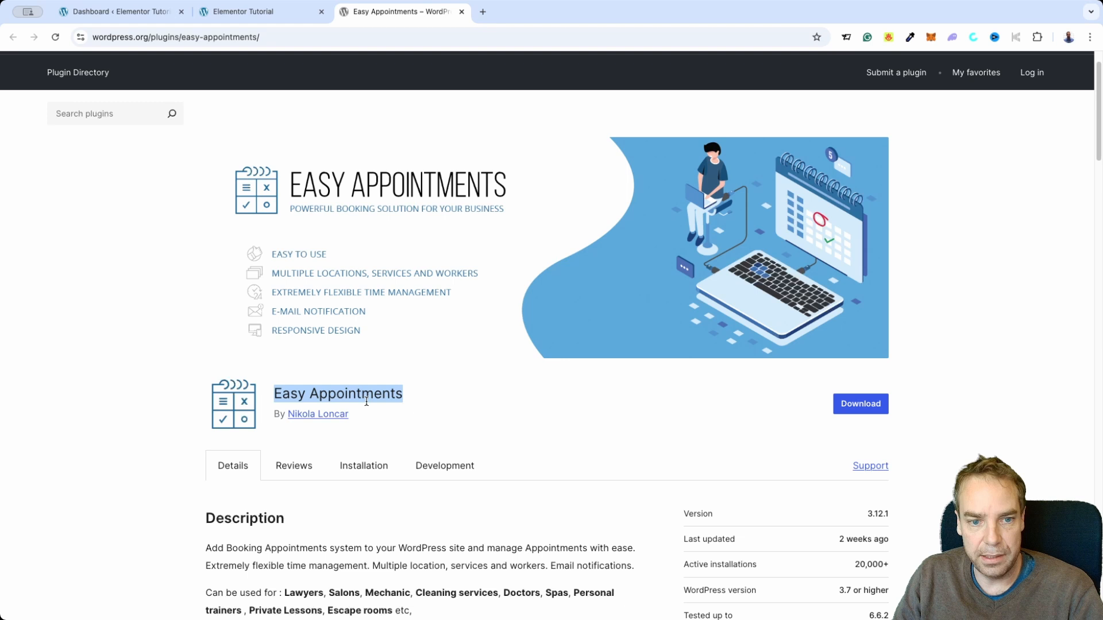
pyautogui.click(144, 17)
pyautogui.moveTo(55, 452)
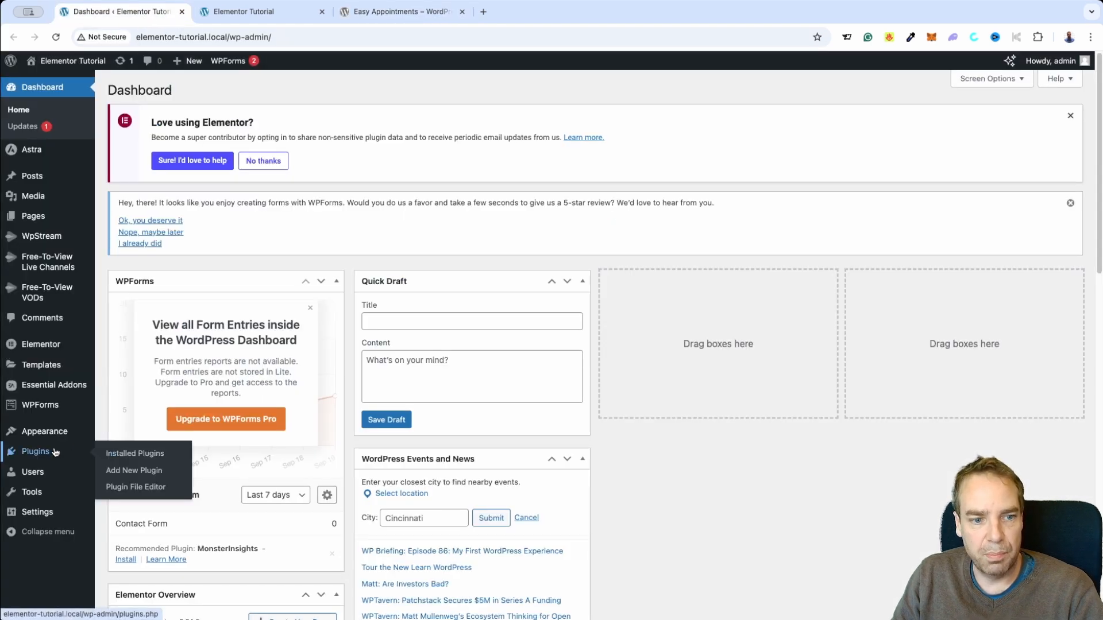
pyautogui.click(147, 473)
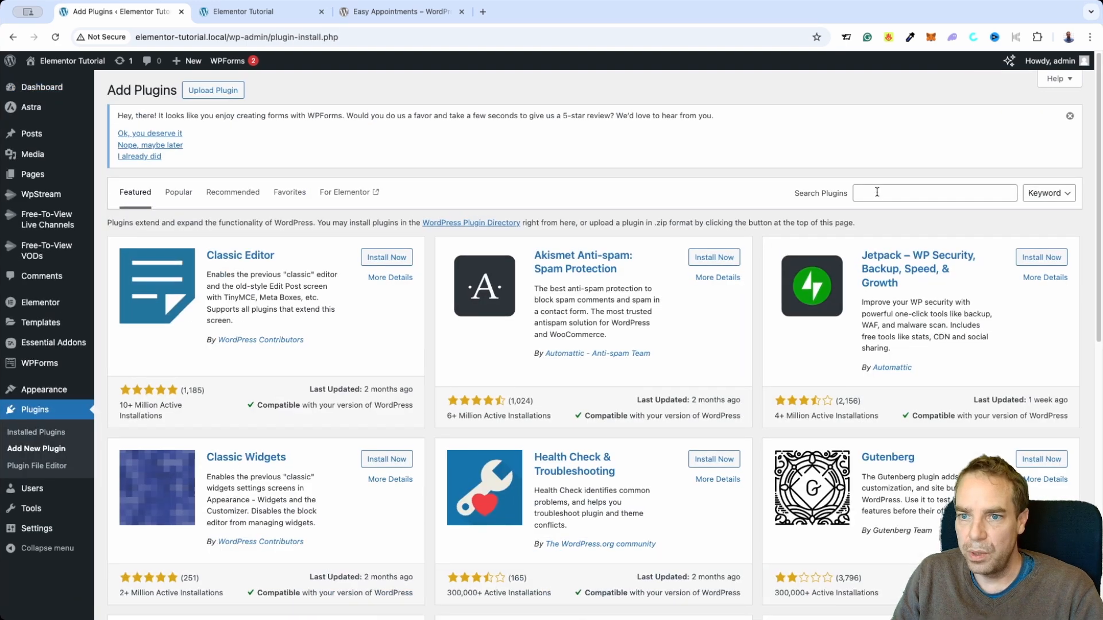
pyautogui.click(877, 192)
pyautogui.press('super+v')
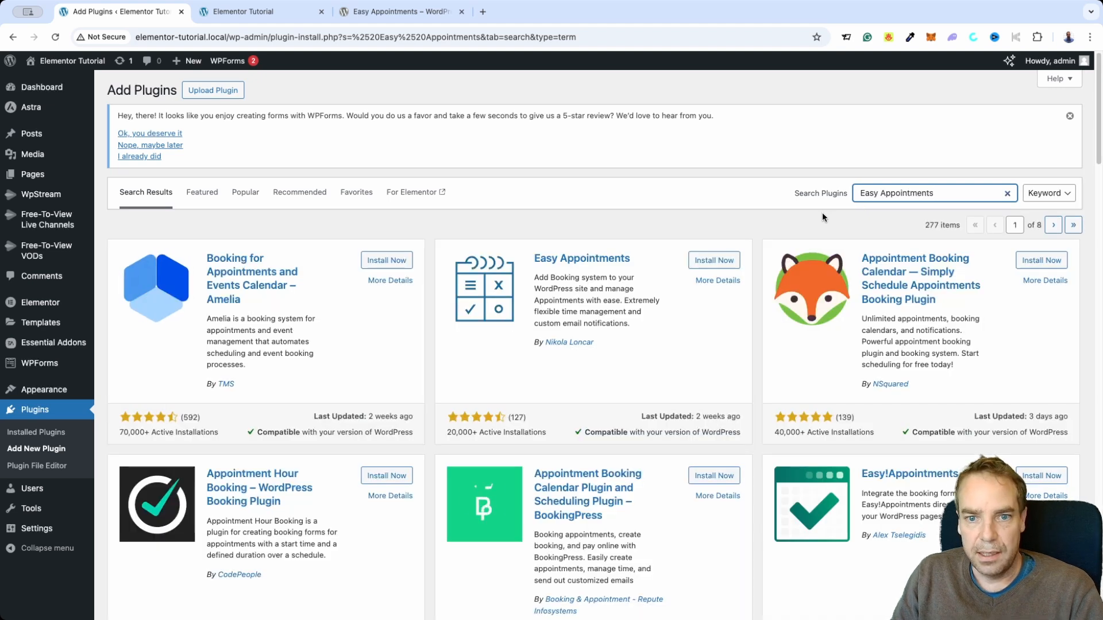
# Install and activate the Easy Appointments plugin from the search results.
pyautogui.click(723, 261)
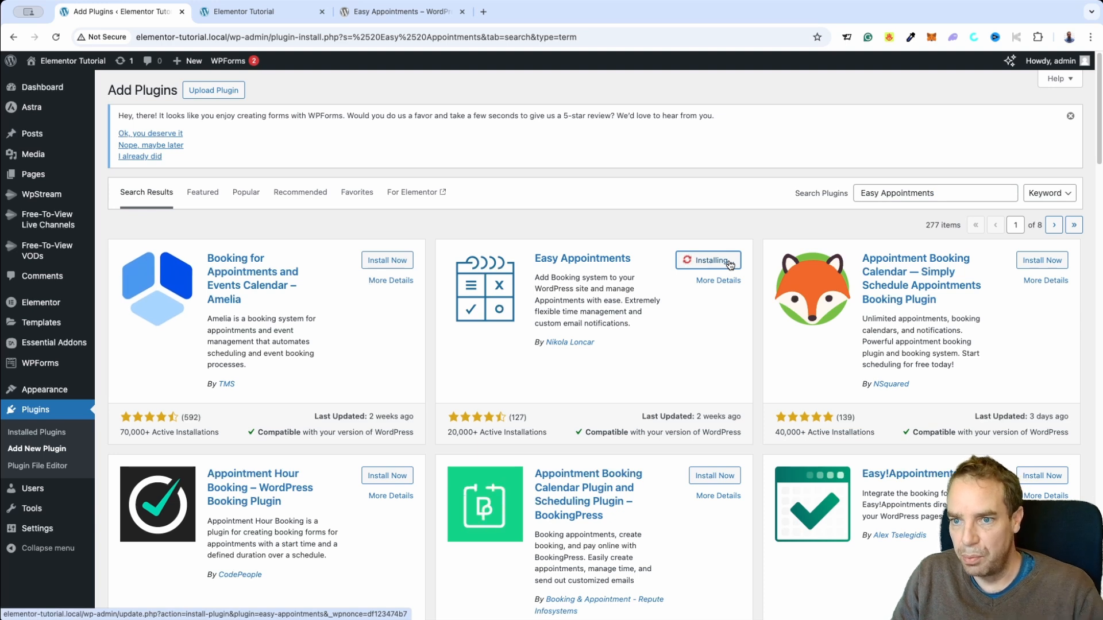
pyautogui.click(402, 12)
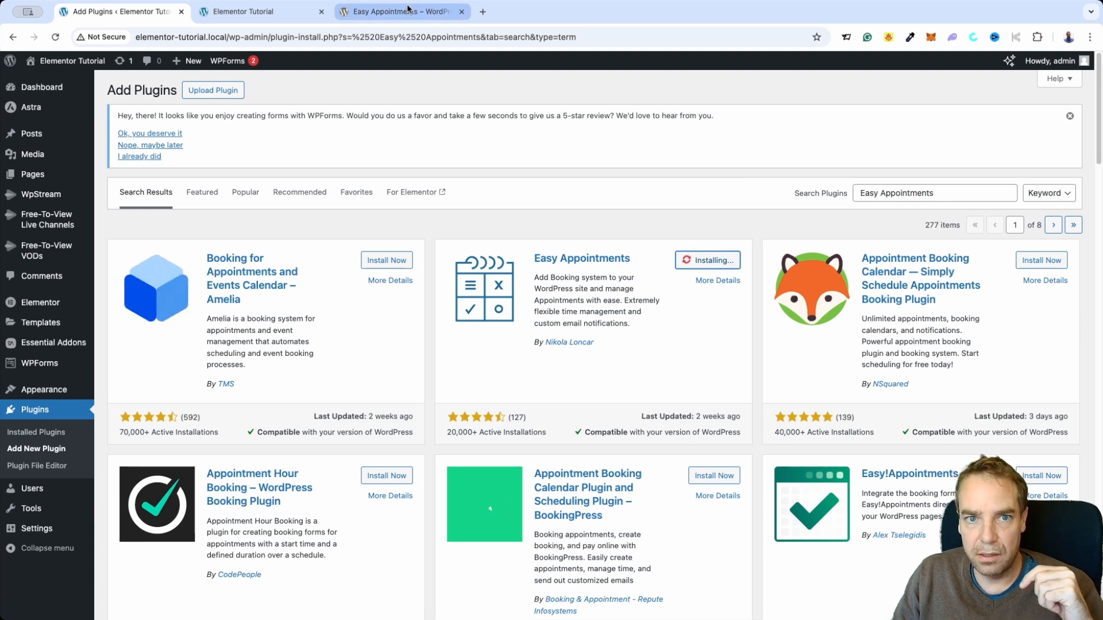
pyautogui.click(145, 21)
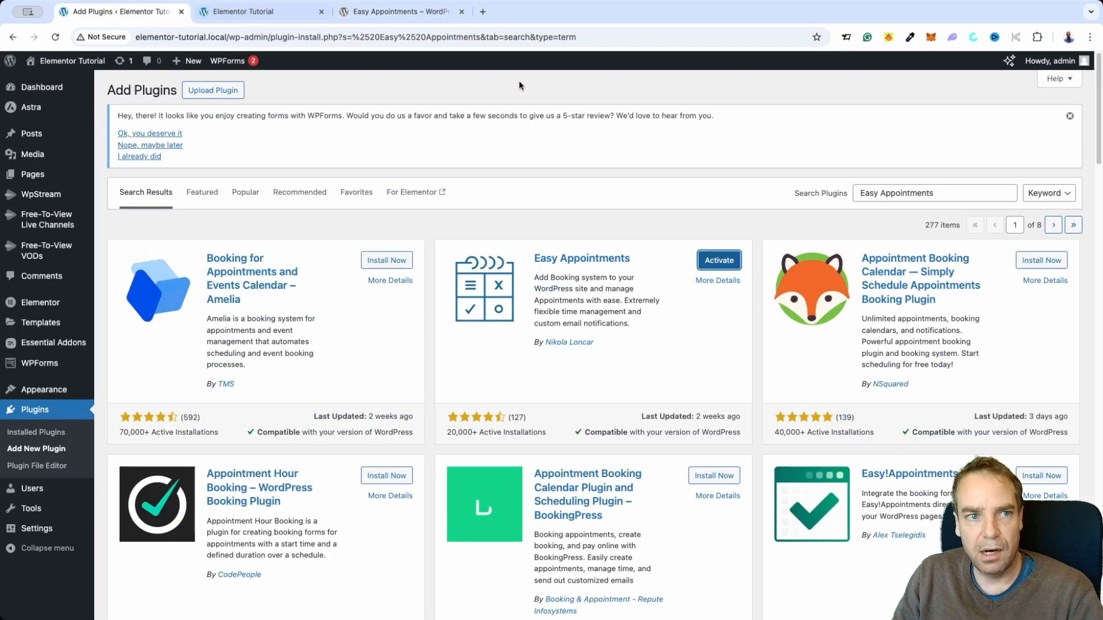
pyautogui.click(425, 20)
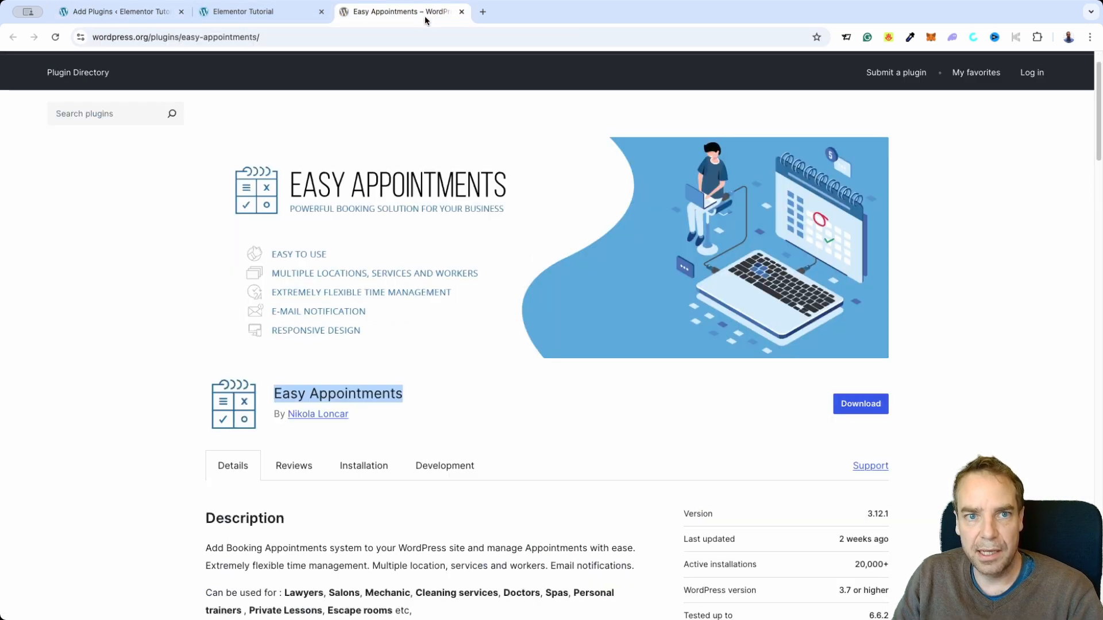
pyautogui.click(149, 16)
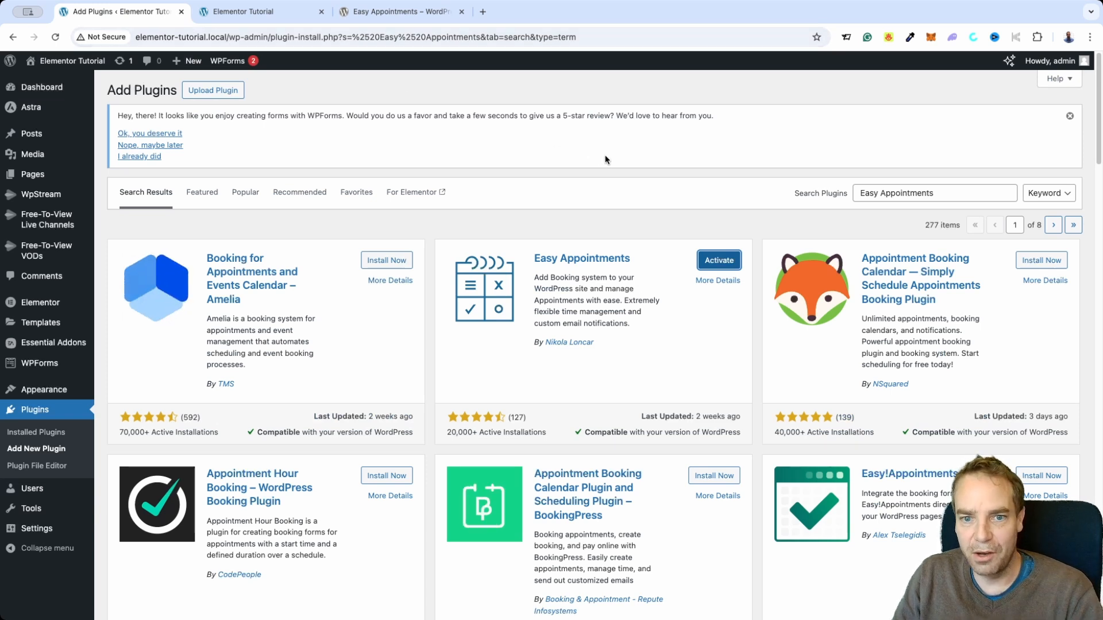
pyautogui.click(720, 261)
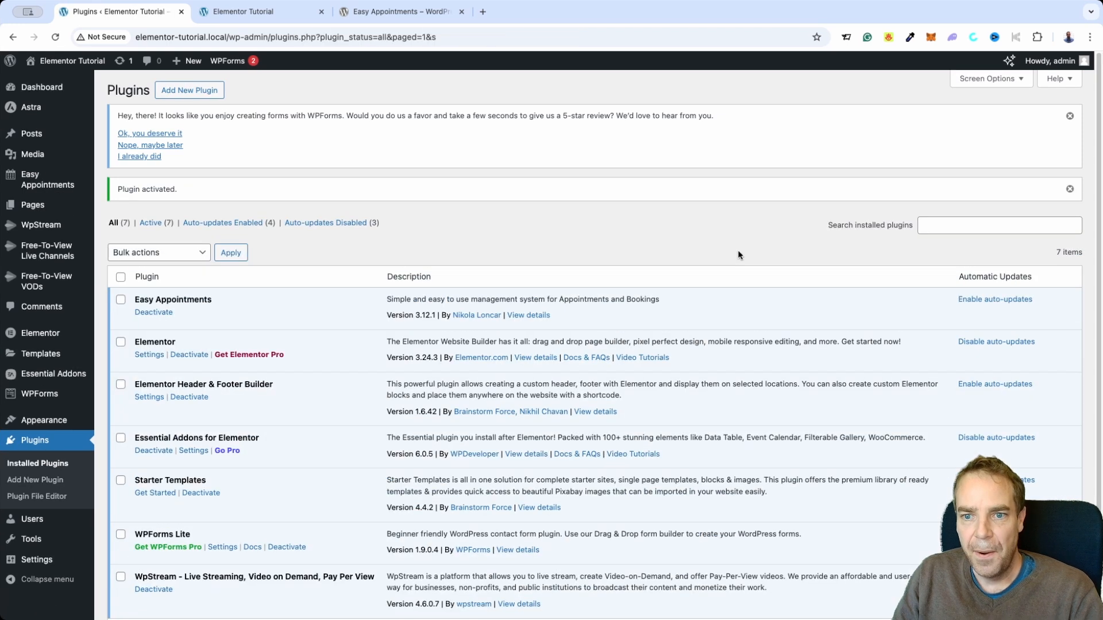
# Look through the Easy Appointments admin pages for appointments, locations, services, employees and settings.
pyautogui.scroll(-1, 478, 225)
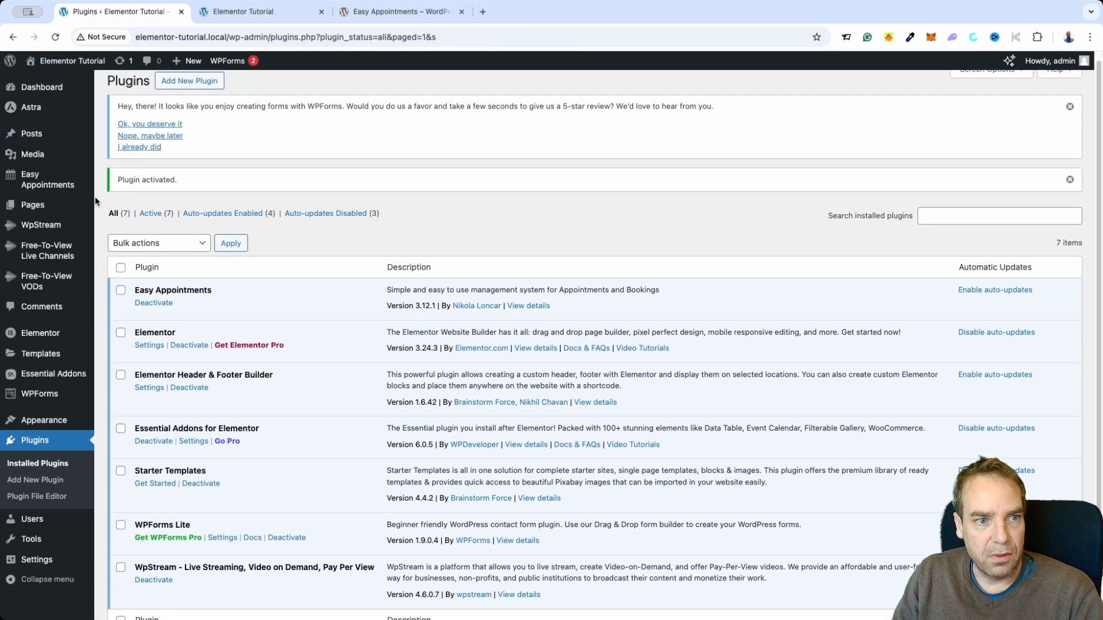
pyautogui.moveTo(26, 177)
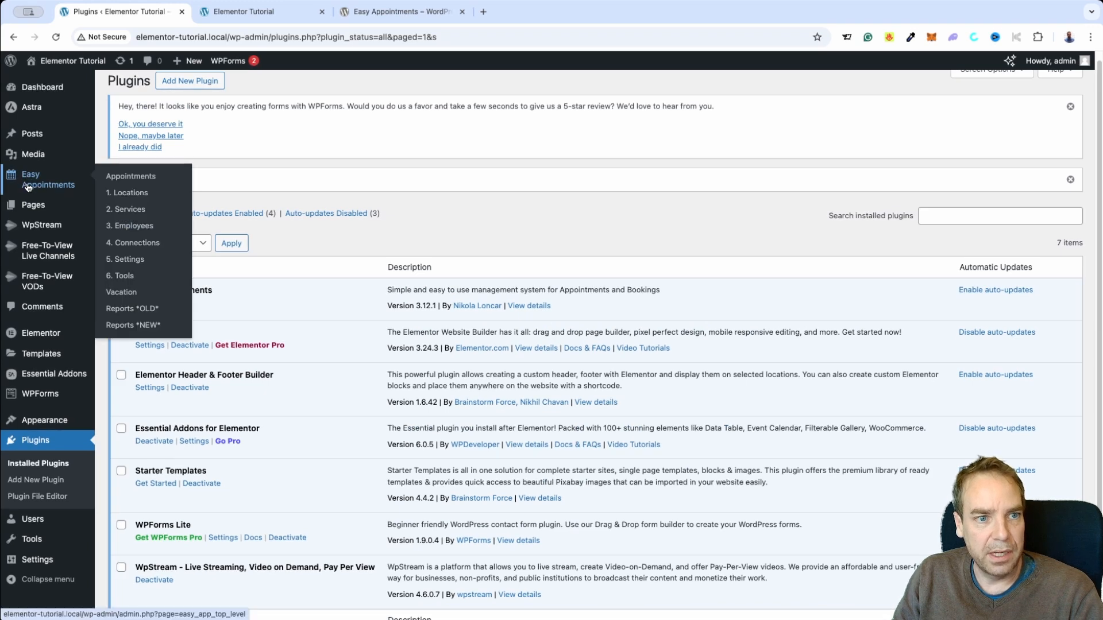
pyautogui.click(32, 184)
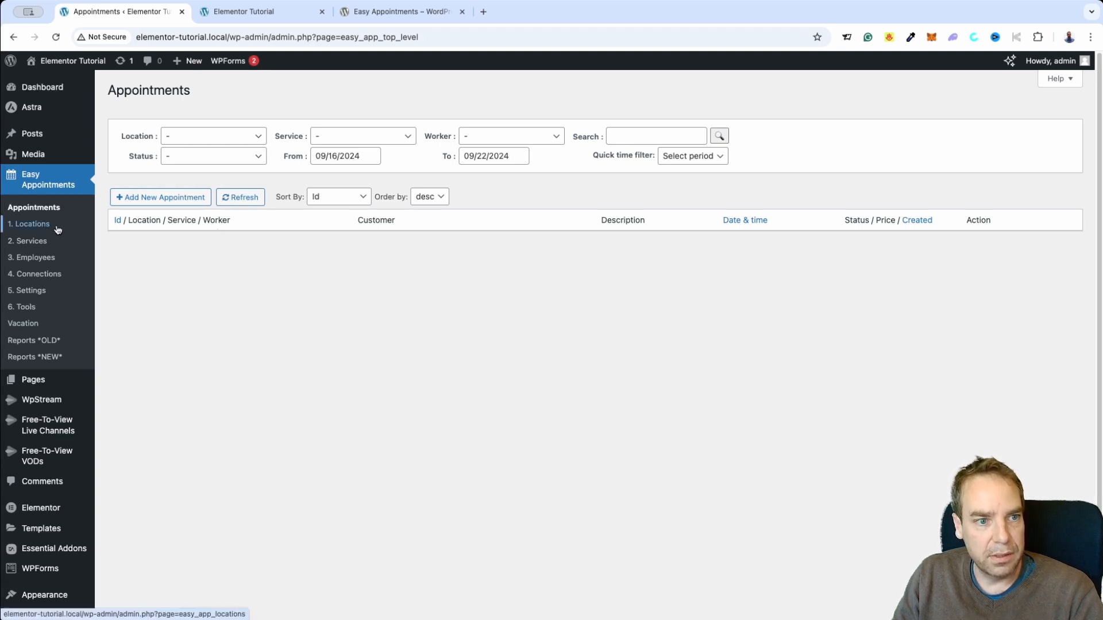
pyautogui.click(38, 225)
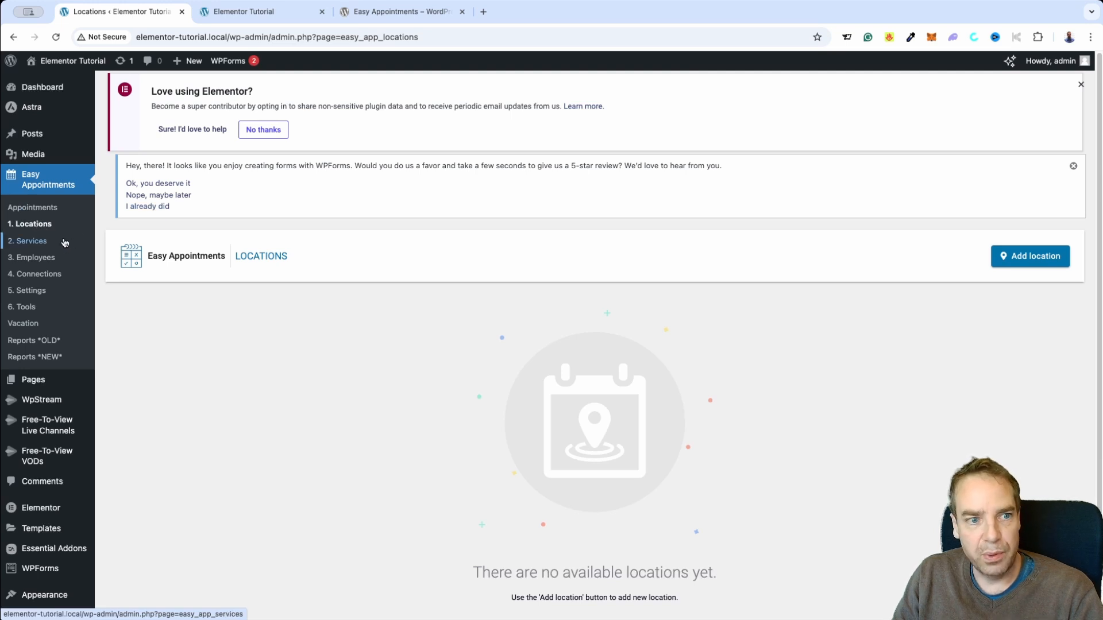
pyautogui.click(30, 241)
pyautogui.click(40, 259)
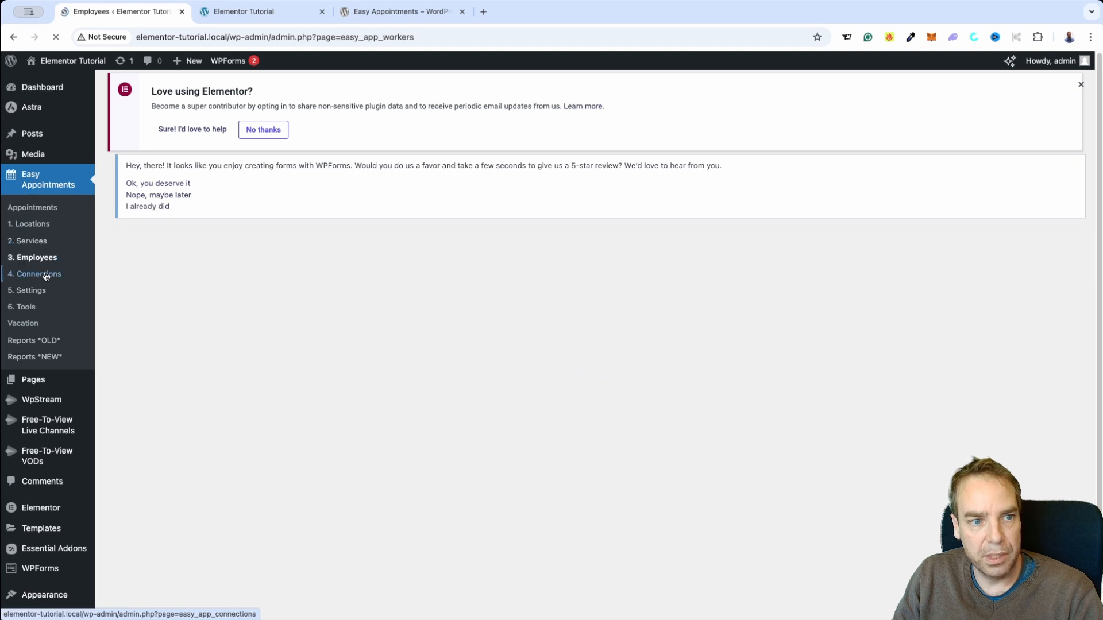
pyautogui.click(31, 292)
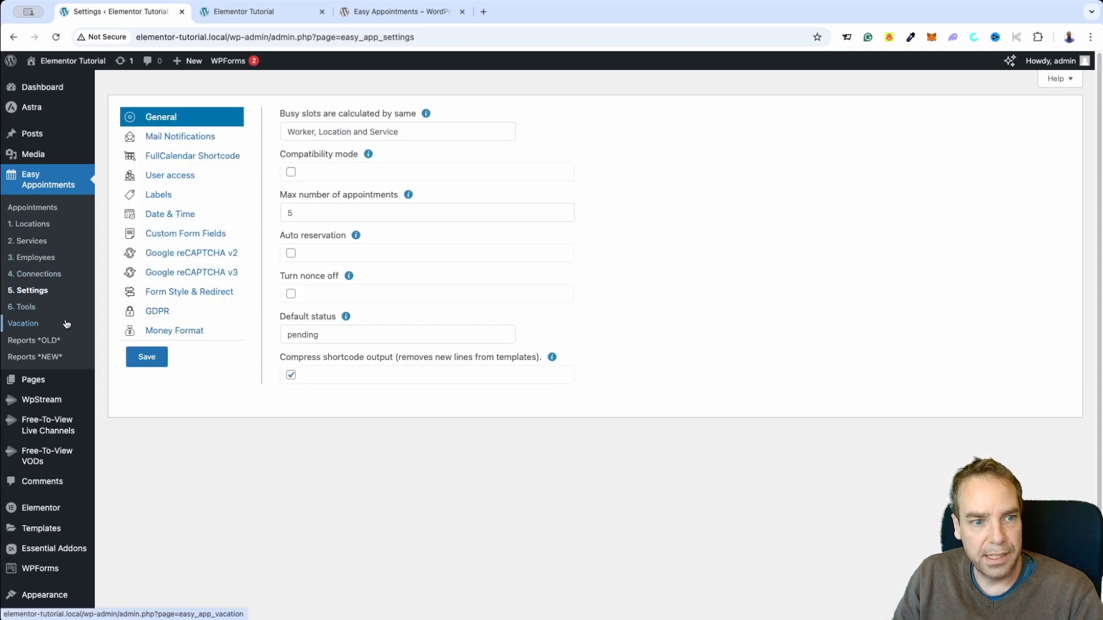
# Add an Easy Appointments location named "Home" with address "Home" and location "Germany", and save it.
pyautogui.click(33, 224)
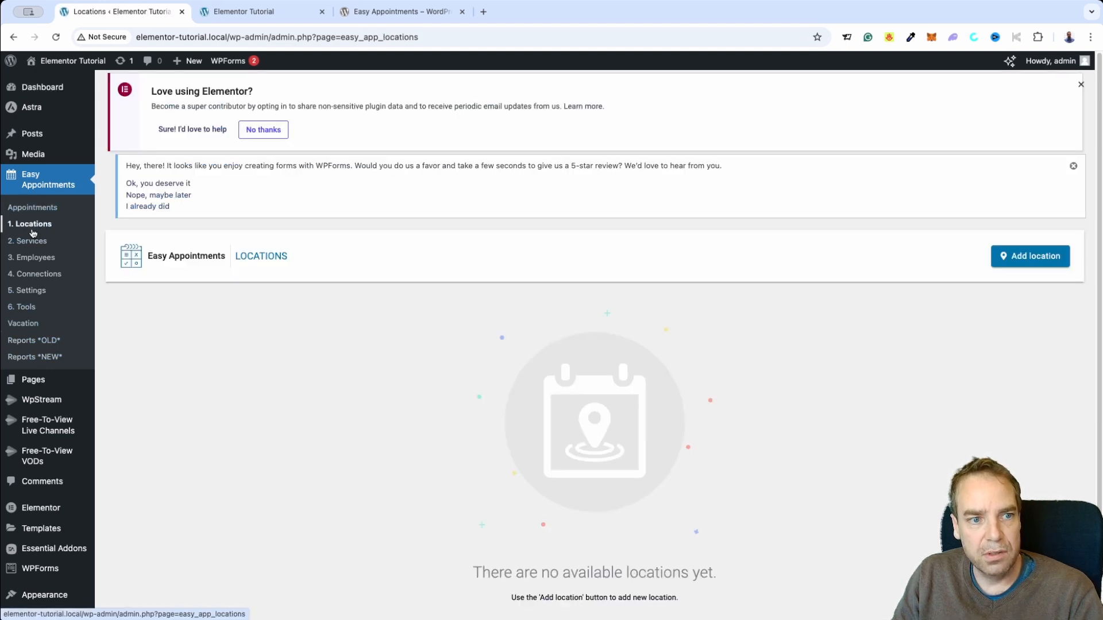
pyautogui.click(1028, 257)
pyautogui.click(869, 134)
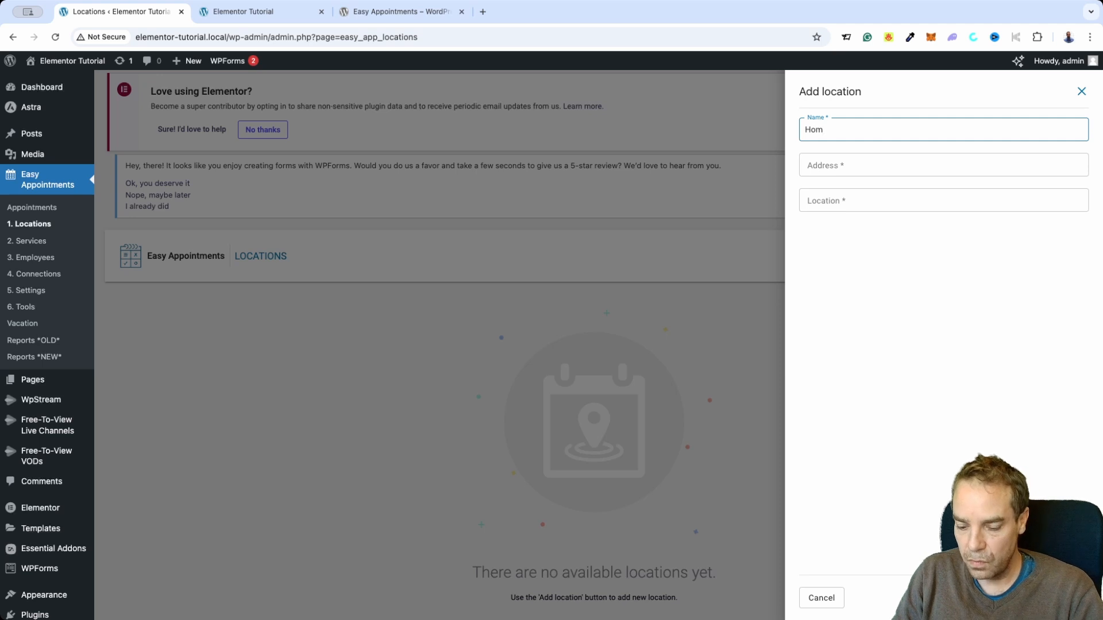
pyautogui.click(891, 158)
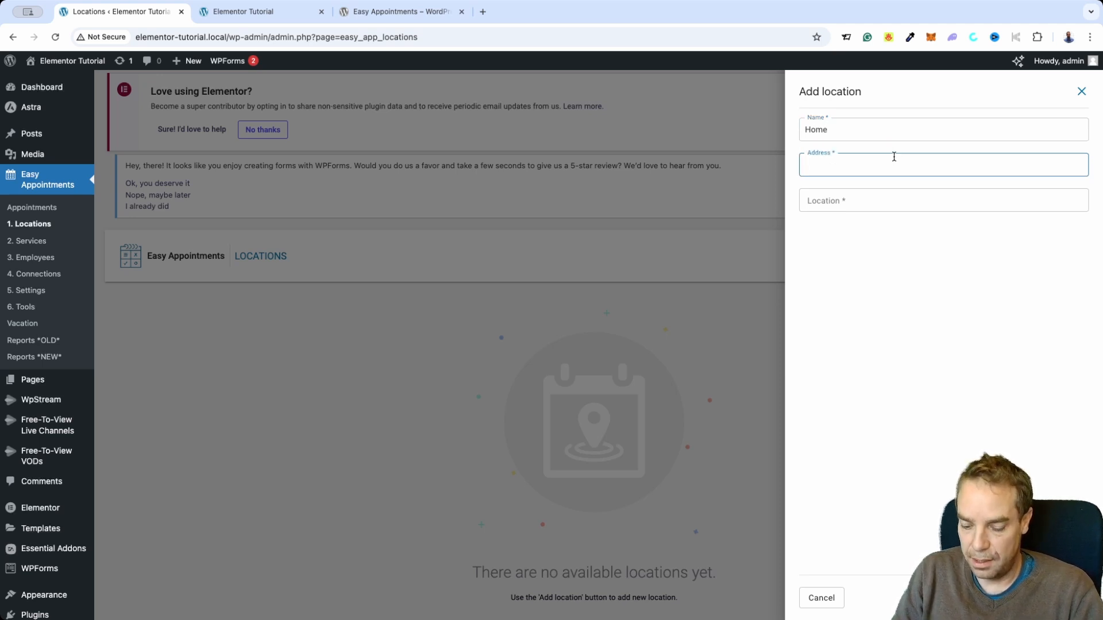
pyautogui.write('Home')
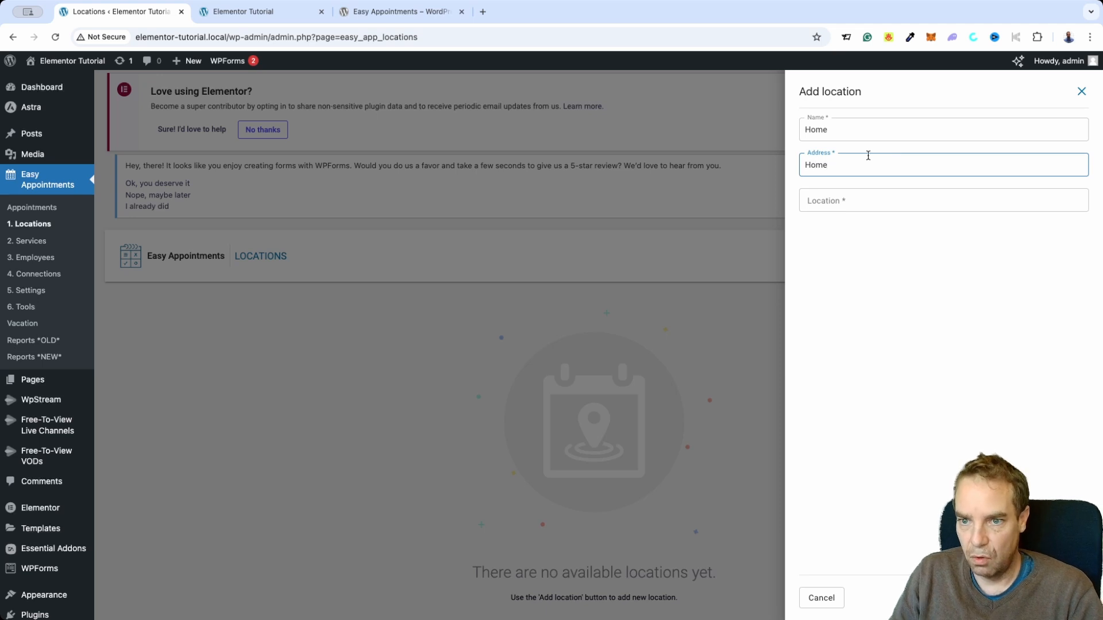
pyautogui.click(873, 192)
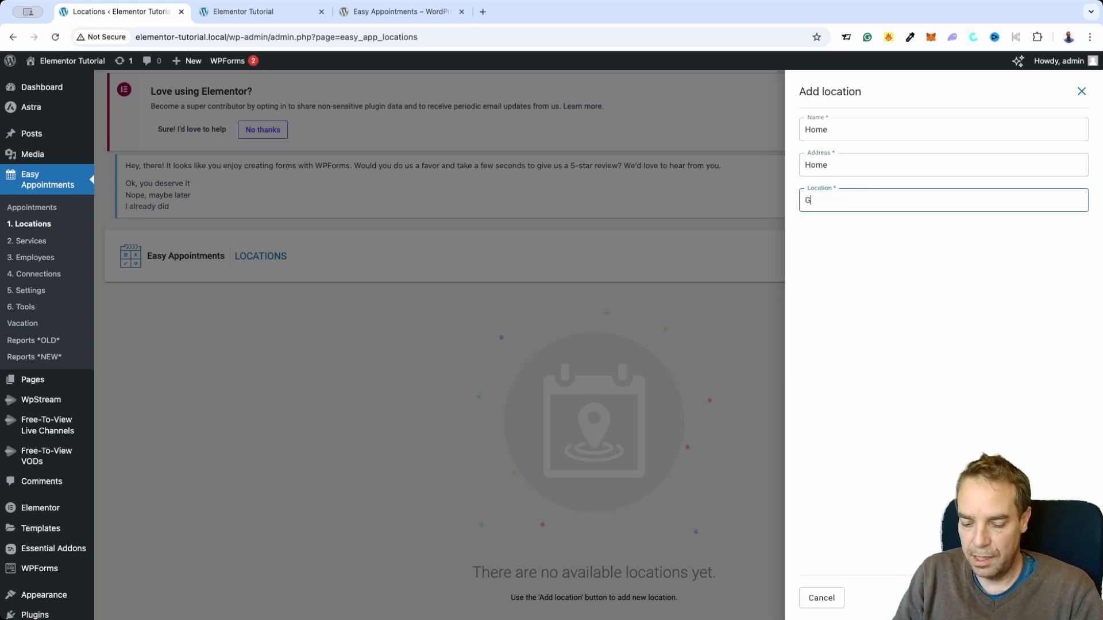
pyautogui.click(810, 244)
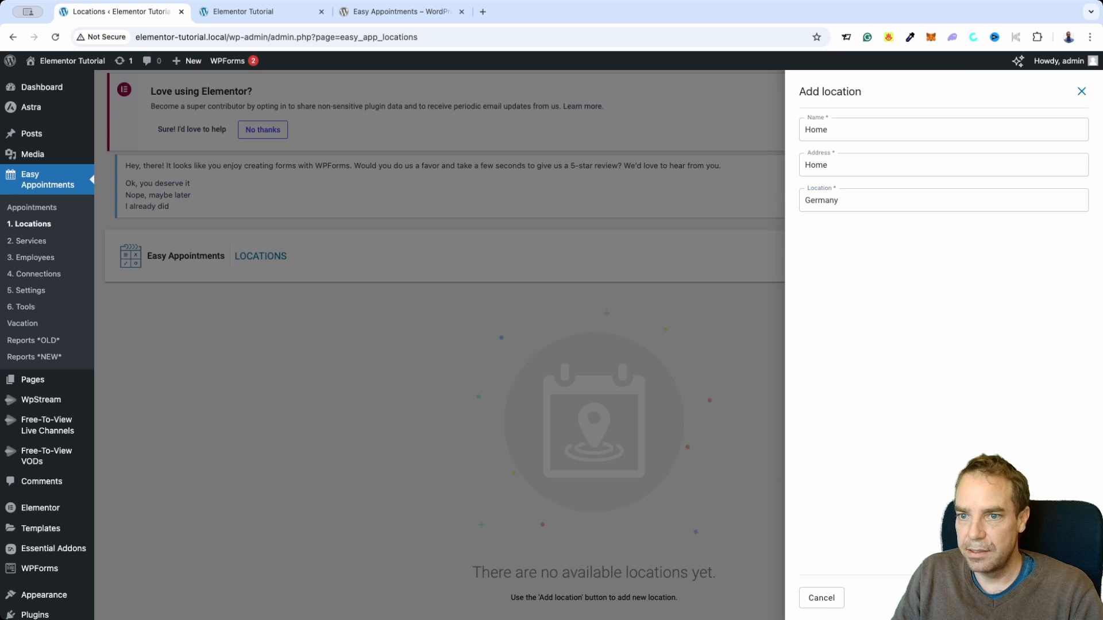
pyautogui.click(1069, 598)
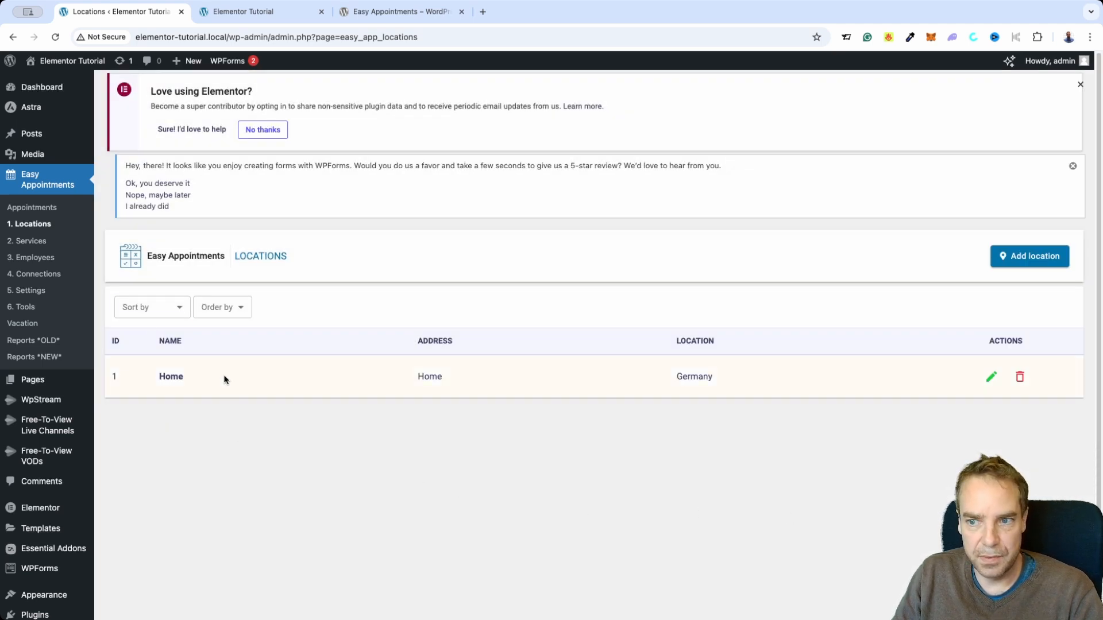
# Add a second location named "Online" with address "Zoom" and location "Internet", and save it.
pyautogui.click(1051, 260)
pyautogui.click(859, 127)
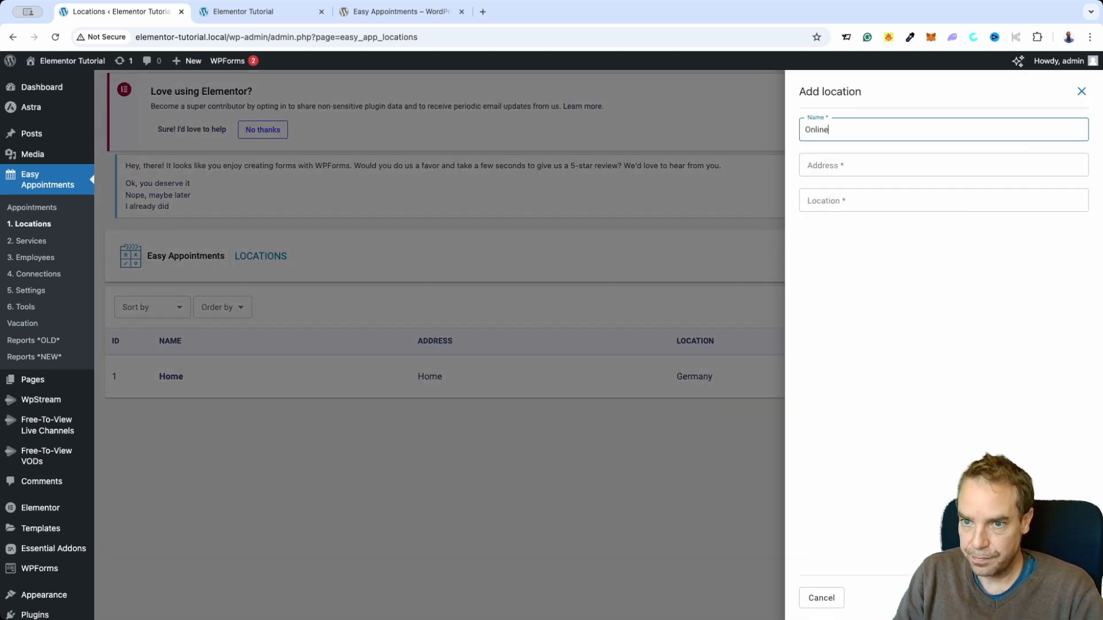
pyautogui.press('Tab')
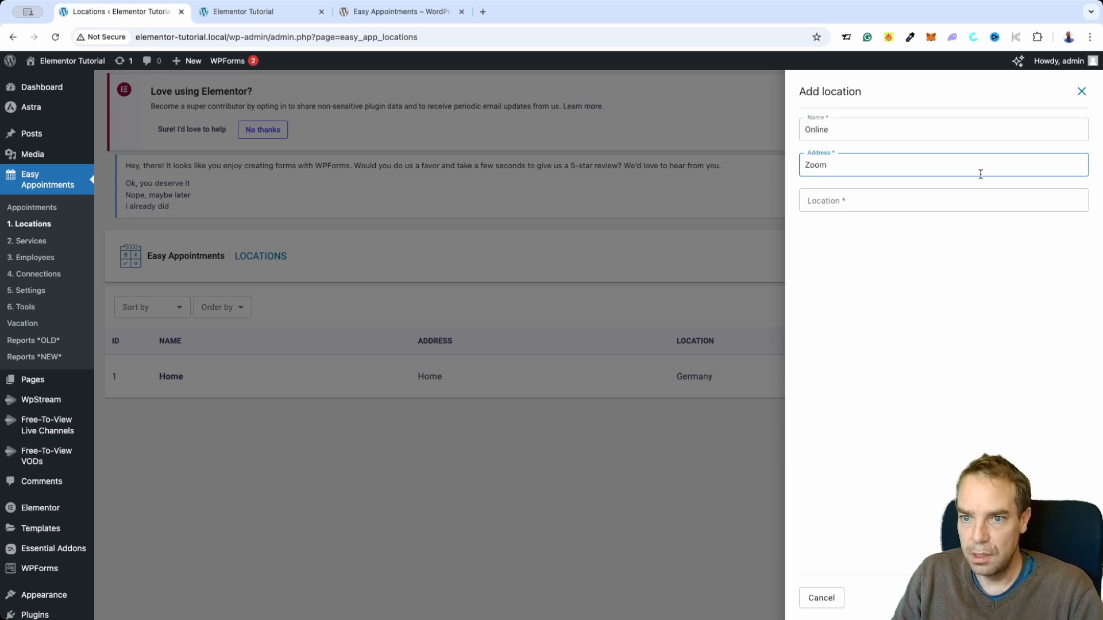
pyautogui.click(973, 193)
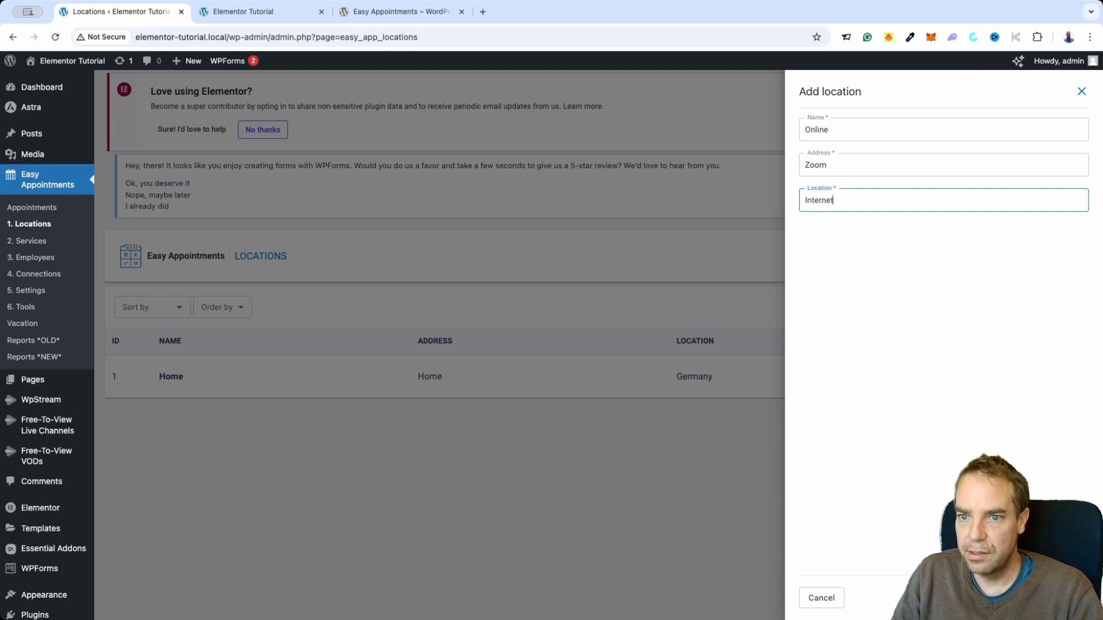
pyautogui.press('Return')
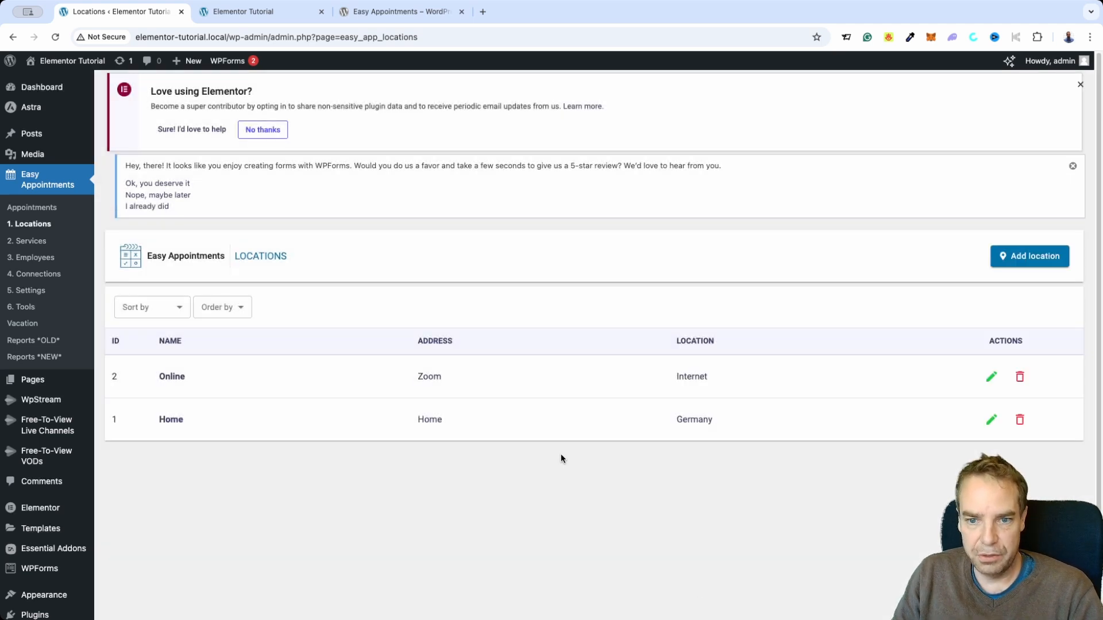
# Start a new Easy Appointments service named "Consultation" with a duration of 60 minutes.
pyautogui.click(41, 240)
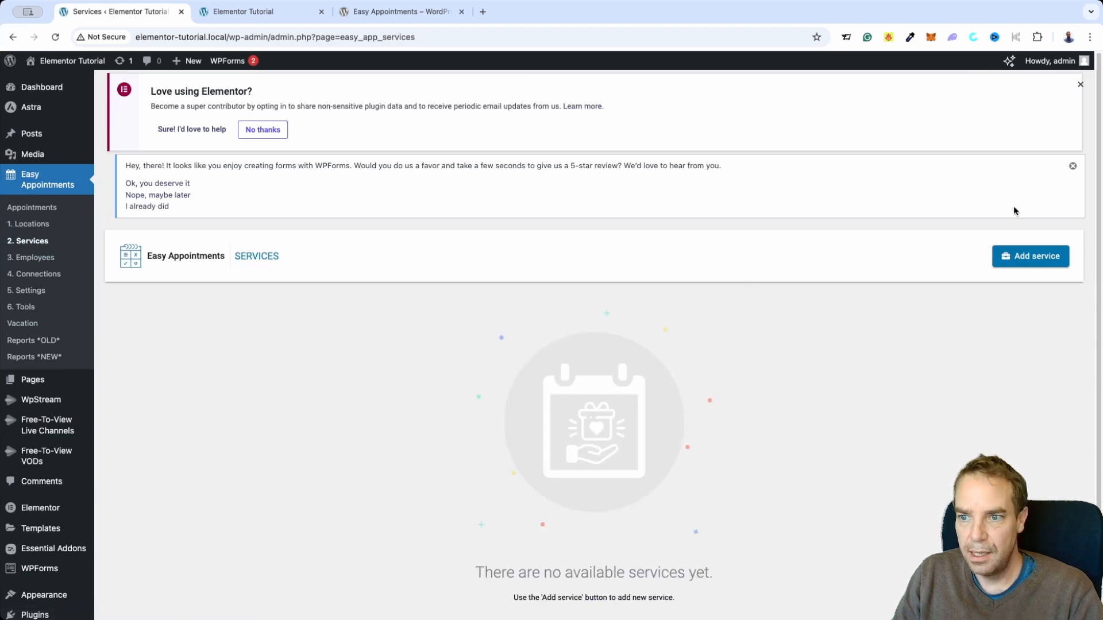
pyautogui.click(1038, 256)
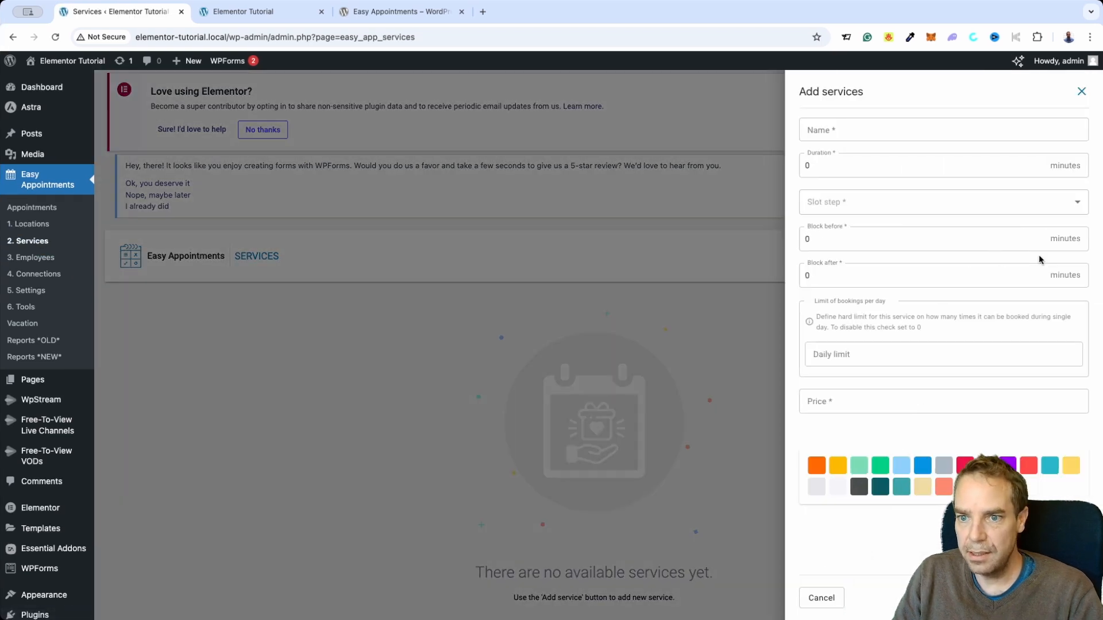
pyautogui.click(887, 131)
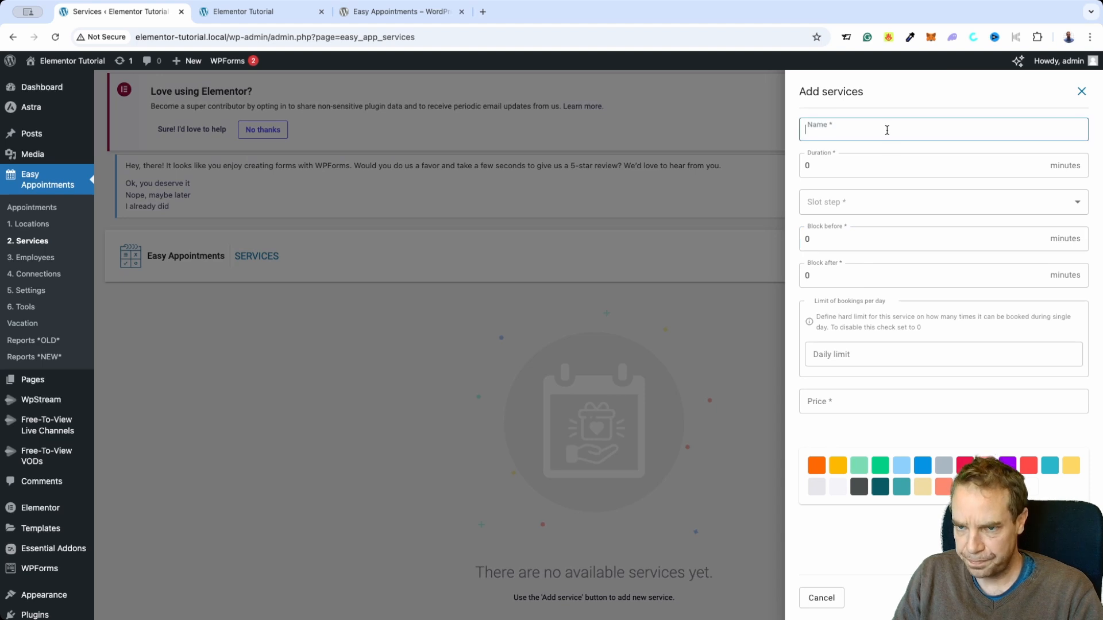
pyautogui.write('Consultation')
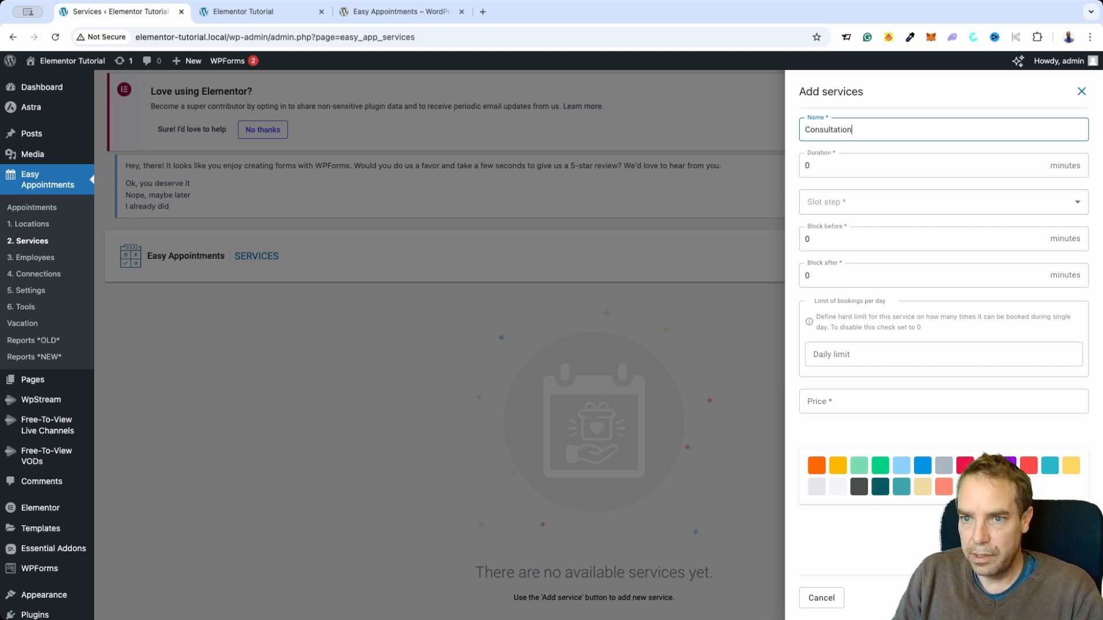
pyautogui.click(881, 161)
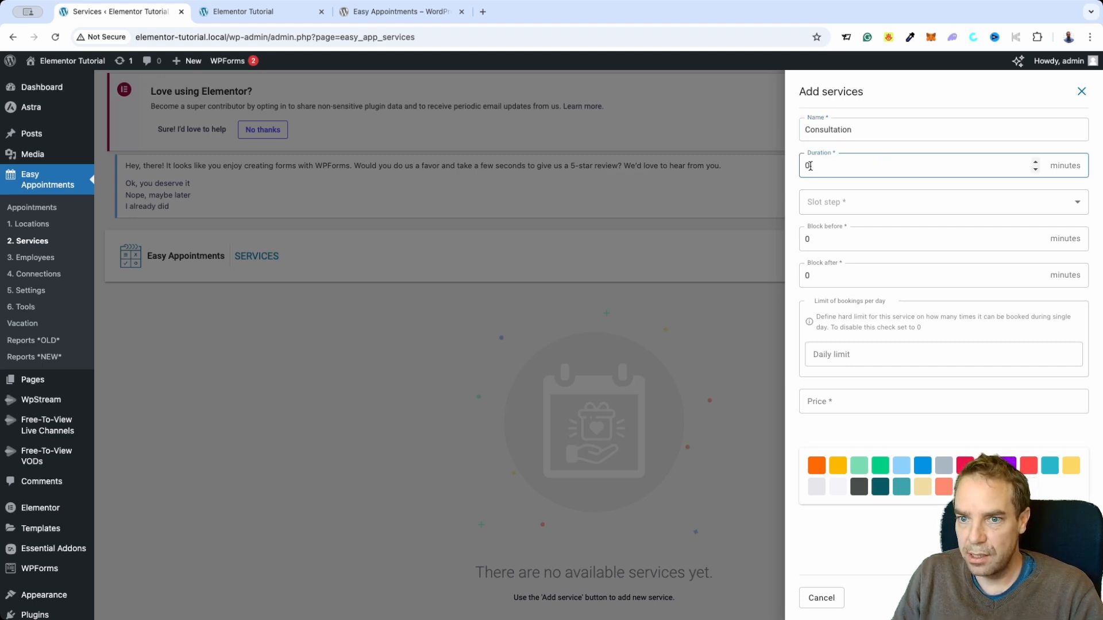
pyautogui.write('60')
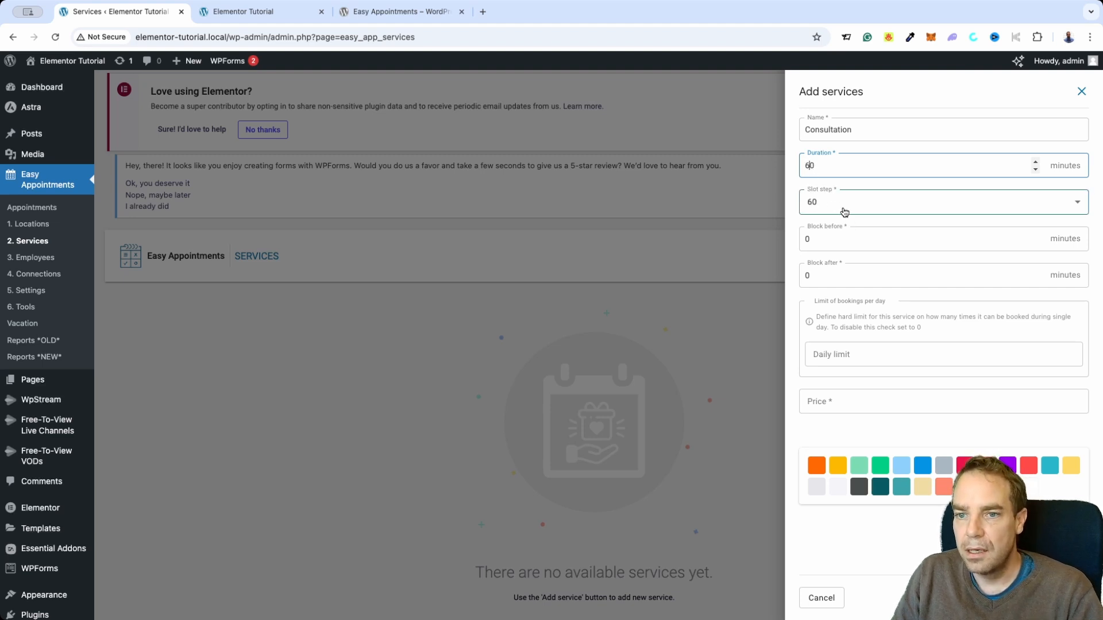
# Set the Consultation service's block before and block after times to 20 minutes each.
pyautogui.click(810, 229)
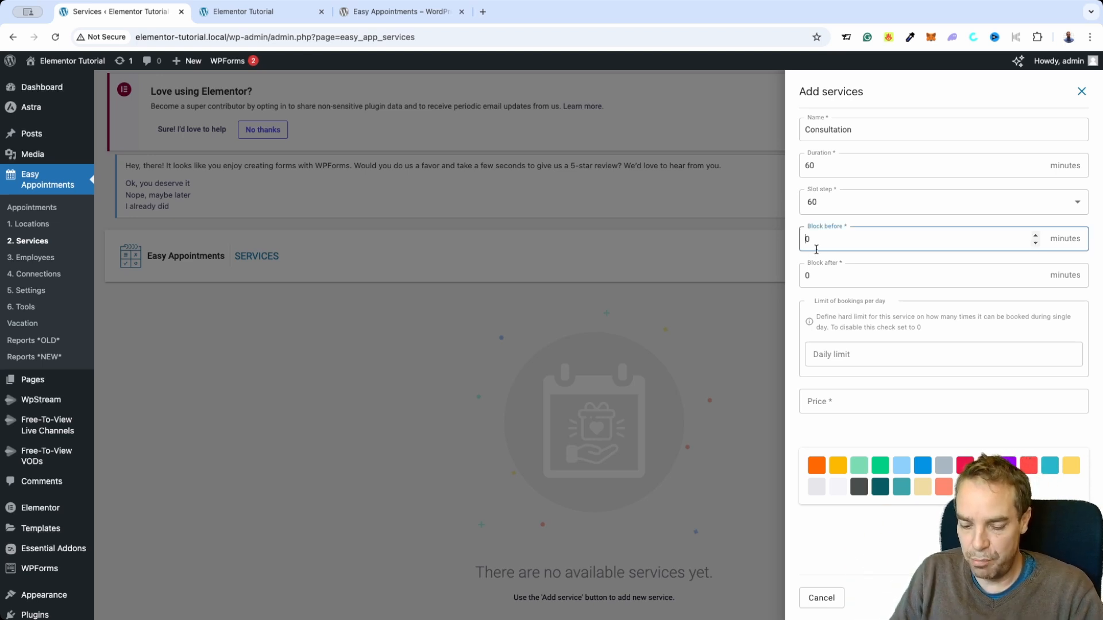
pyautogui.write('2')
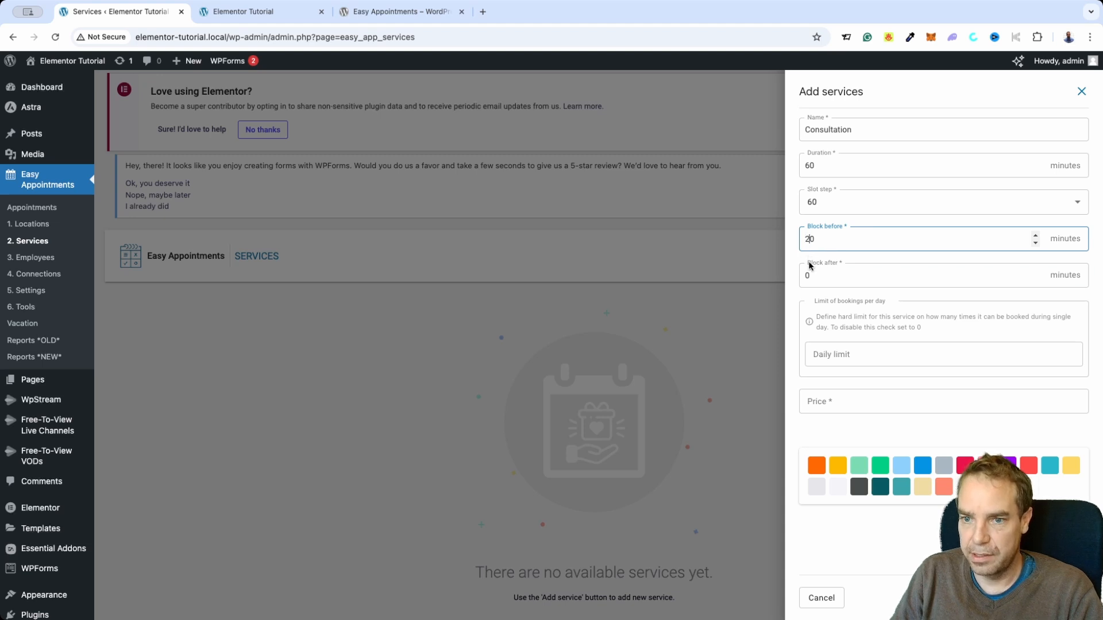
pyautogui.click(807, 276)
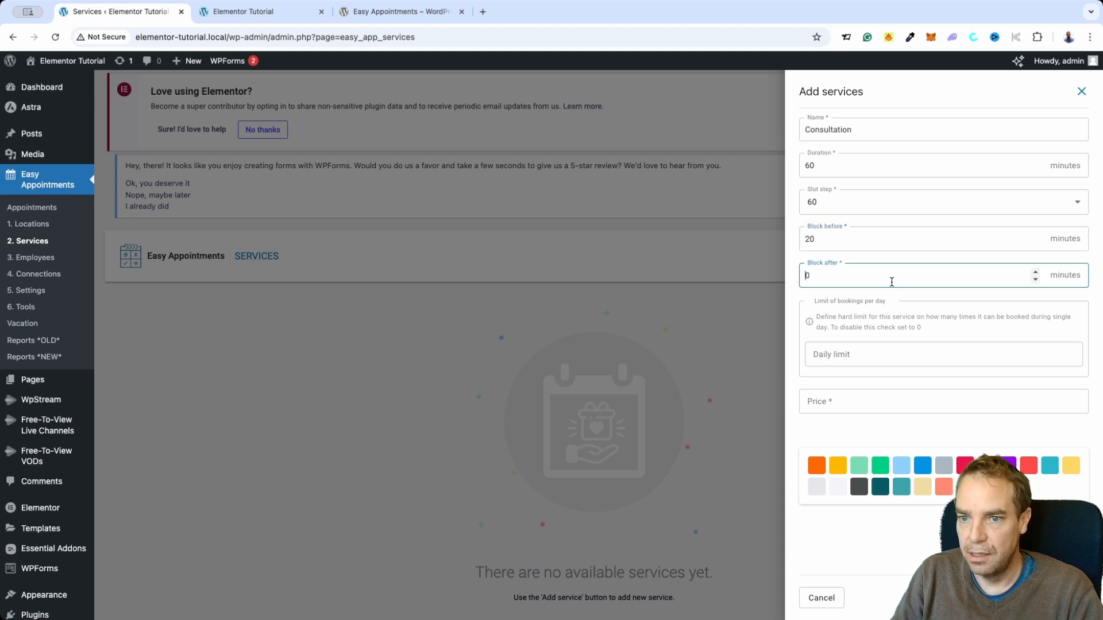
pyautogui.write('2')
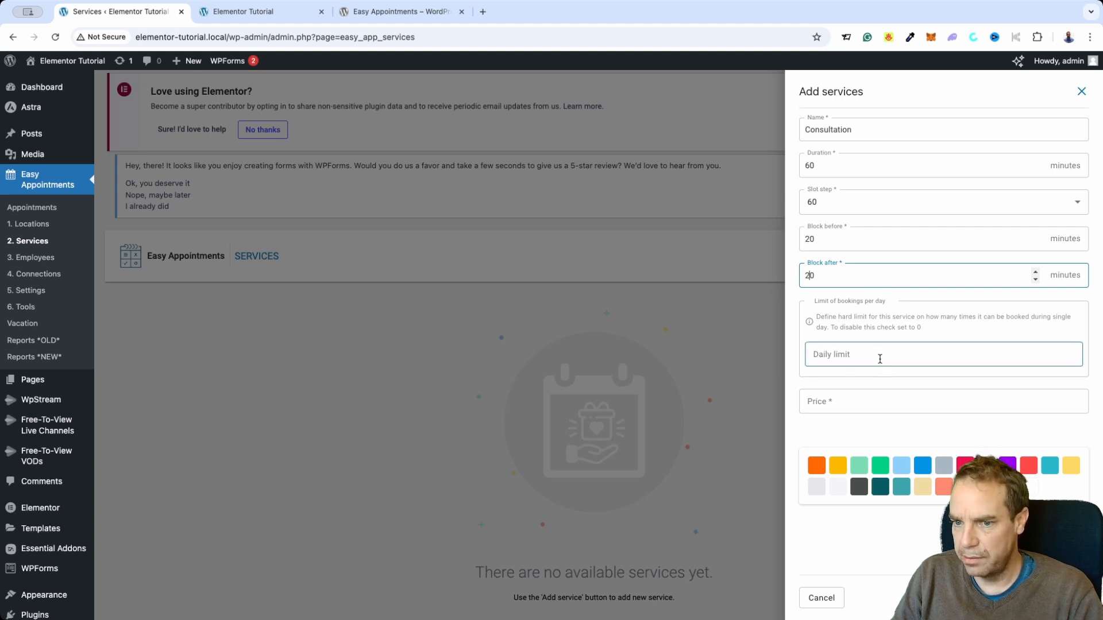
# Set the service price to 100.00, choose the medium blue colour, and save the service.
pyautogui.click(848, 400)
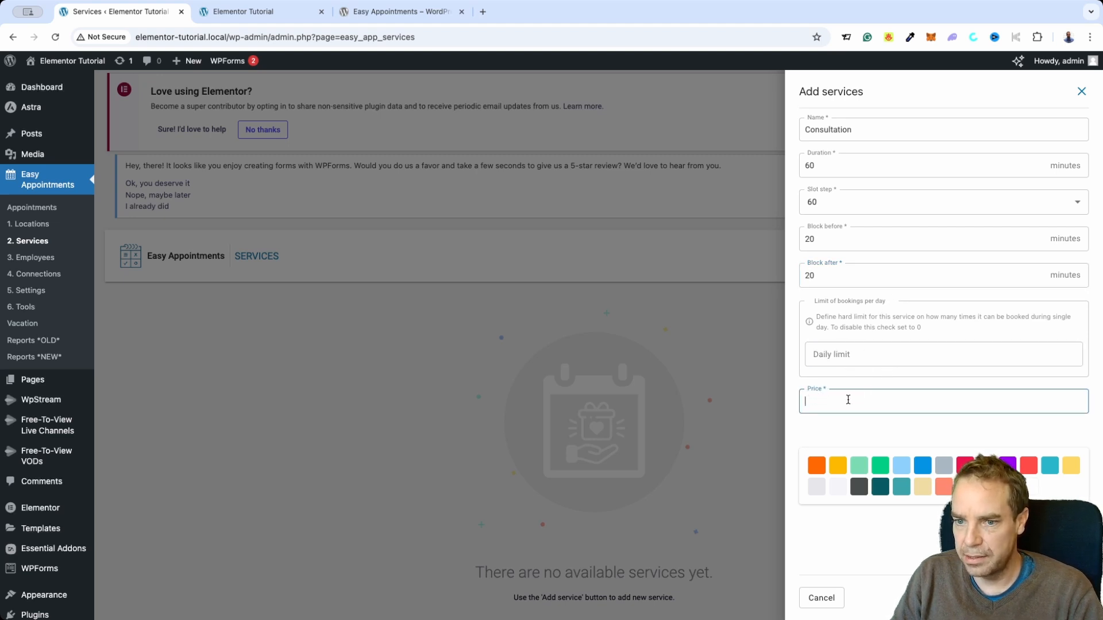
pyautogui.write('0')
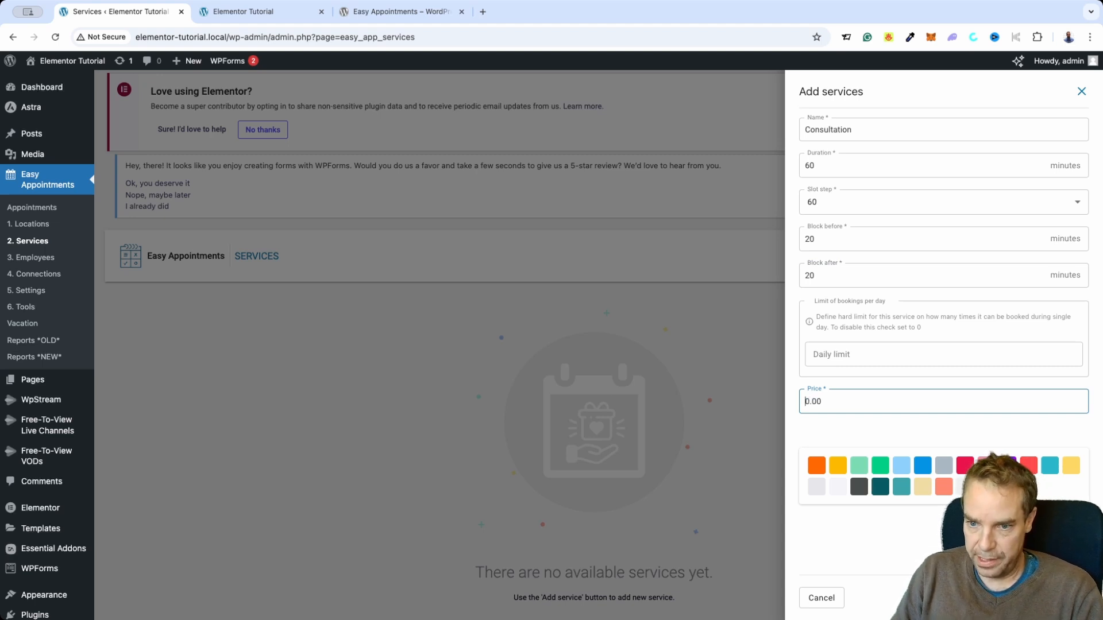
pyautogui.write('10')
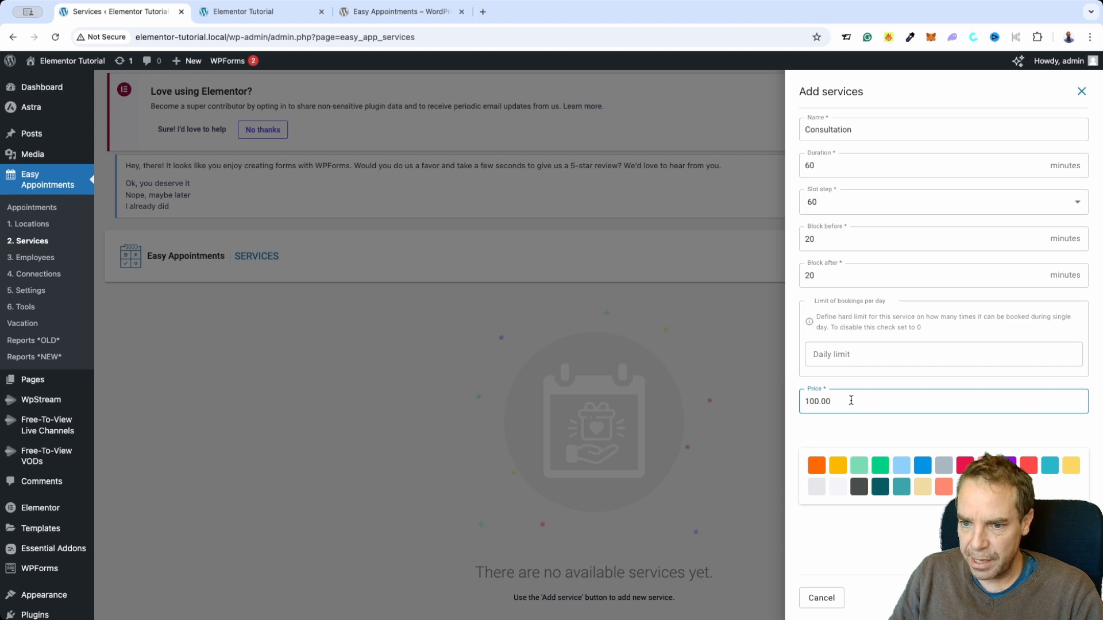
pyautogui.click(798, 432)
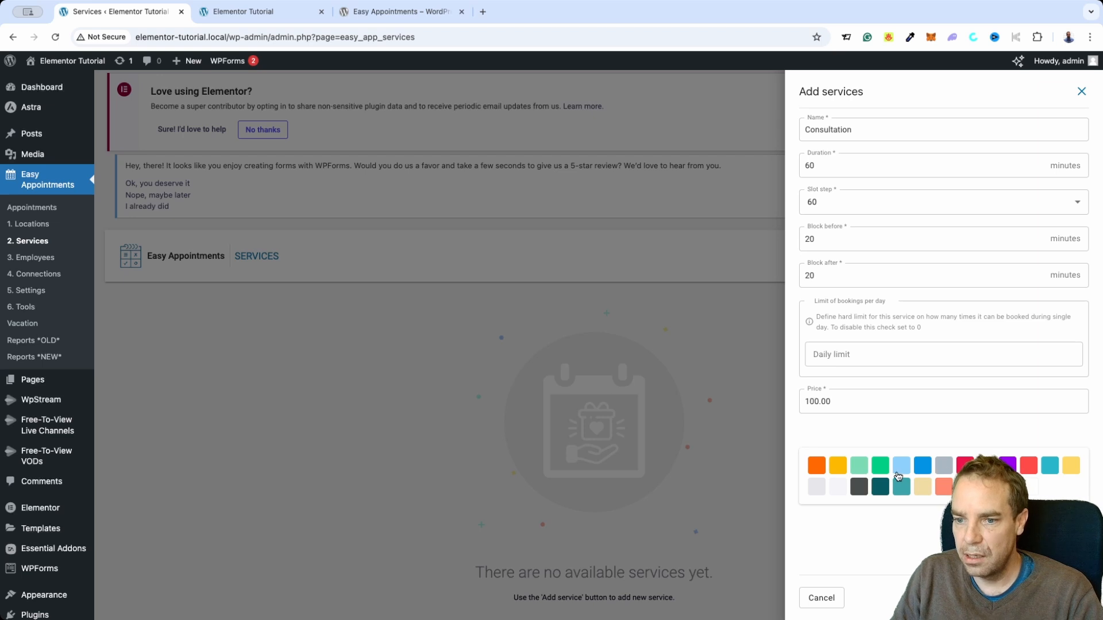
pyautogui.click(924, 470)
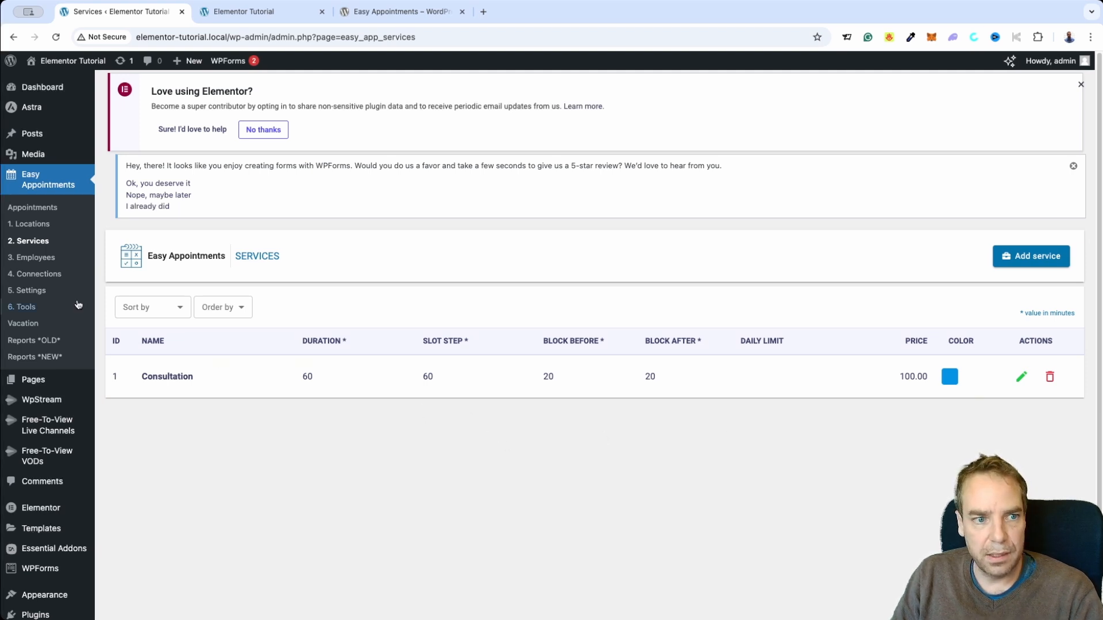
# Start a new employee, entering the employee's first name and a description saying this person "will be your coach".
pyautogui.click(41, 261)
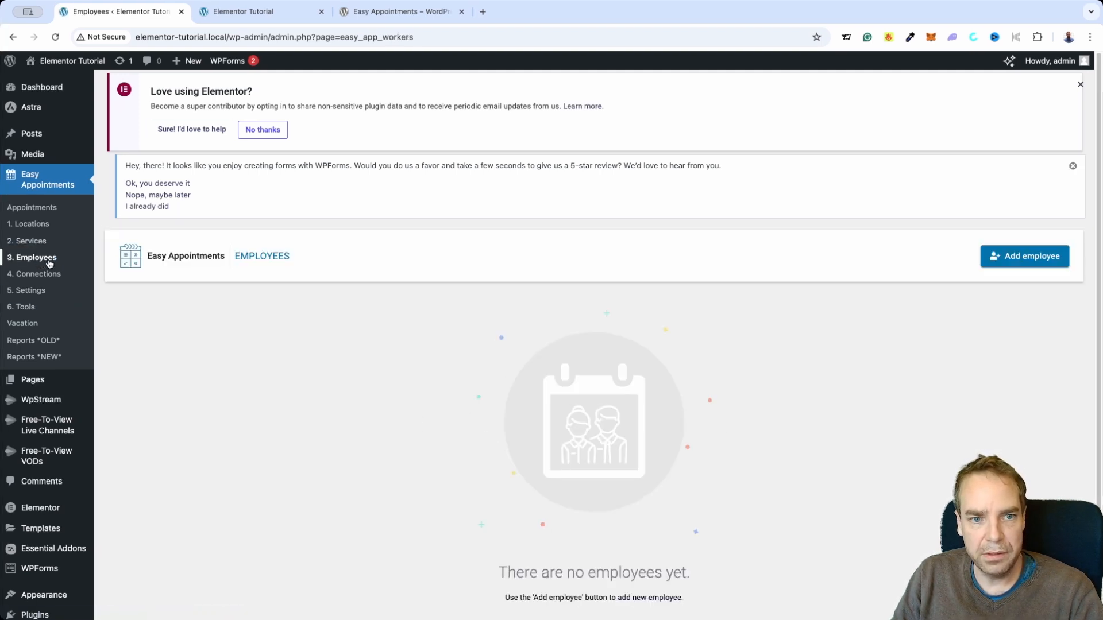
pyautogui.click(996, 259)
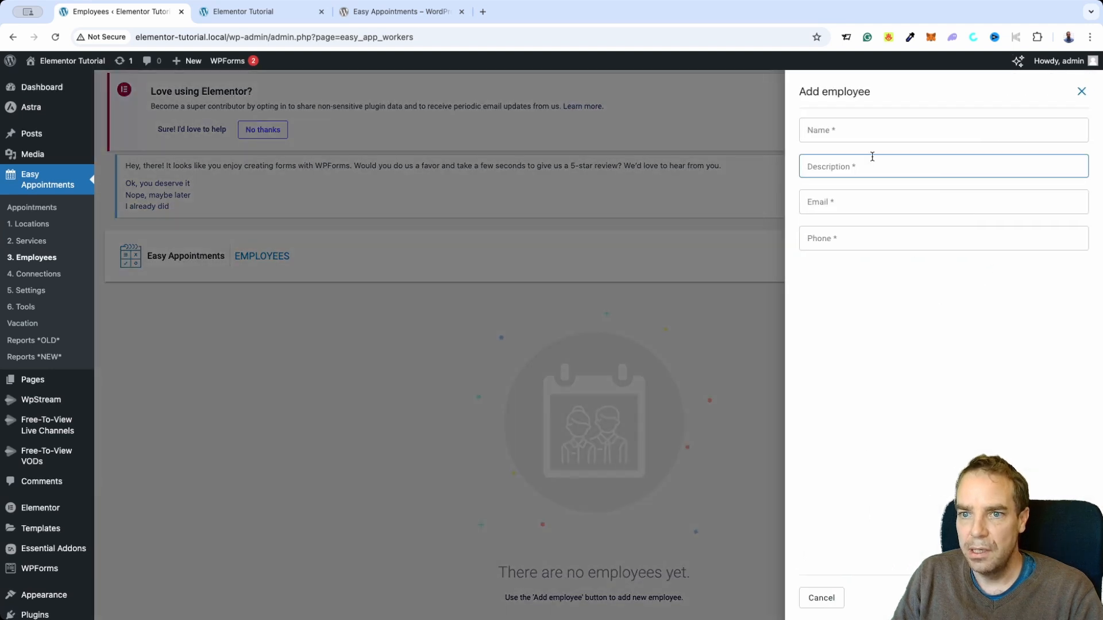
pyautogui.click(872, 134)
pyautogui.write('Tim')
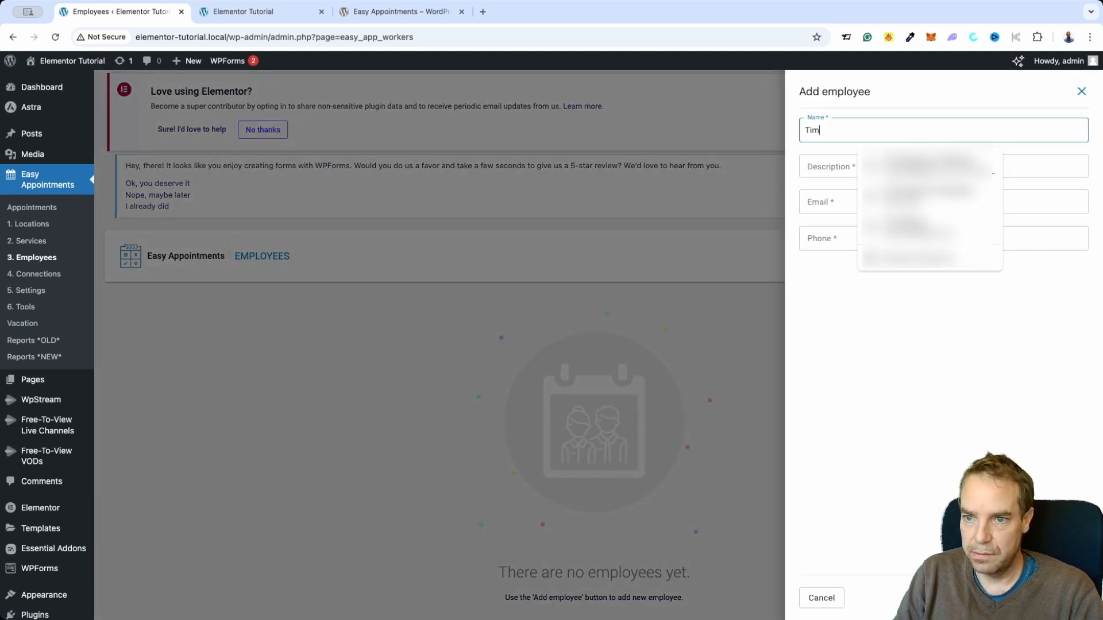
pyautogui.click(939, 340)
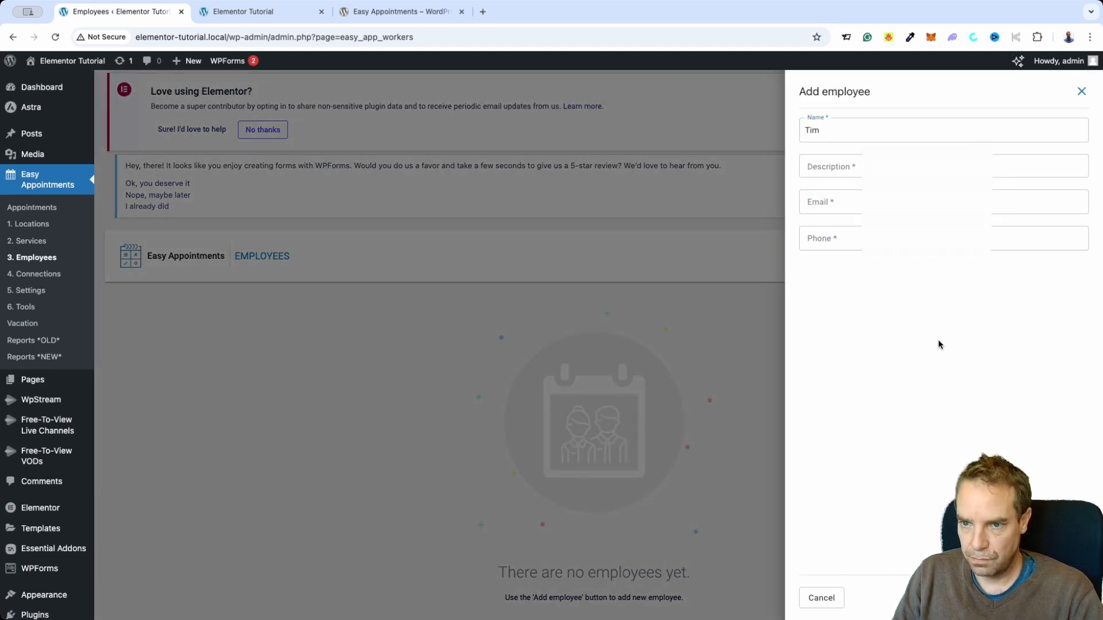
pyautogui.click(840, 210)
pyautogui.click(815, 171)
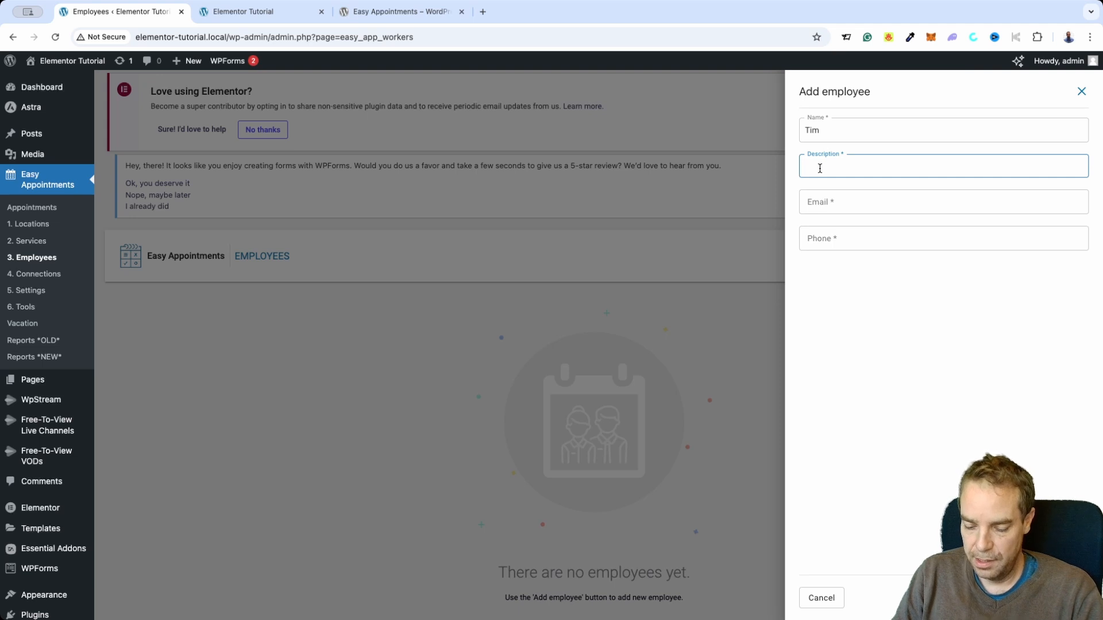
pyautogui.write('Tim')
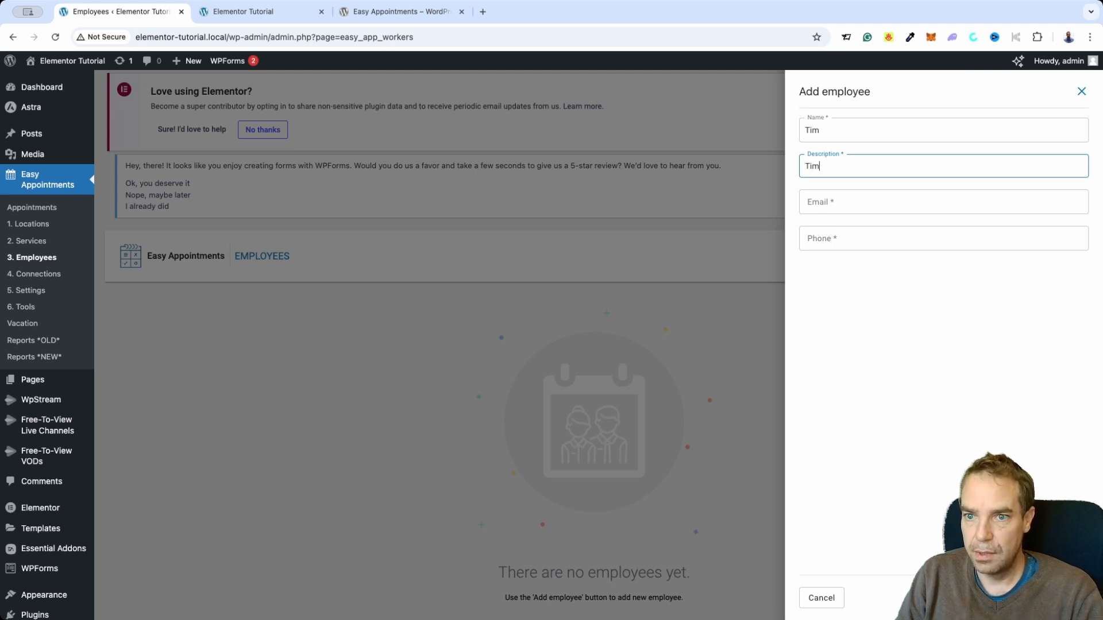
pyautogui.write(' will be your')
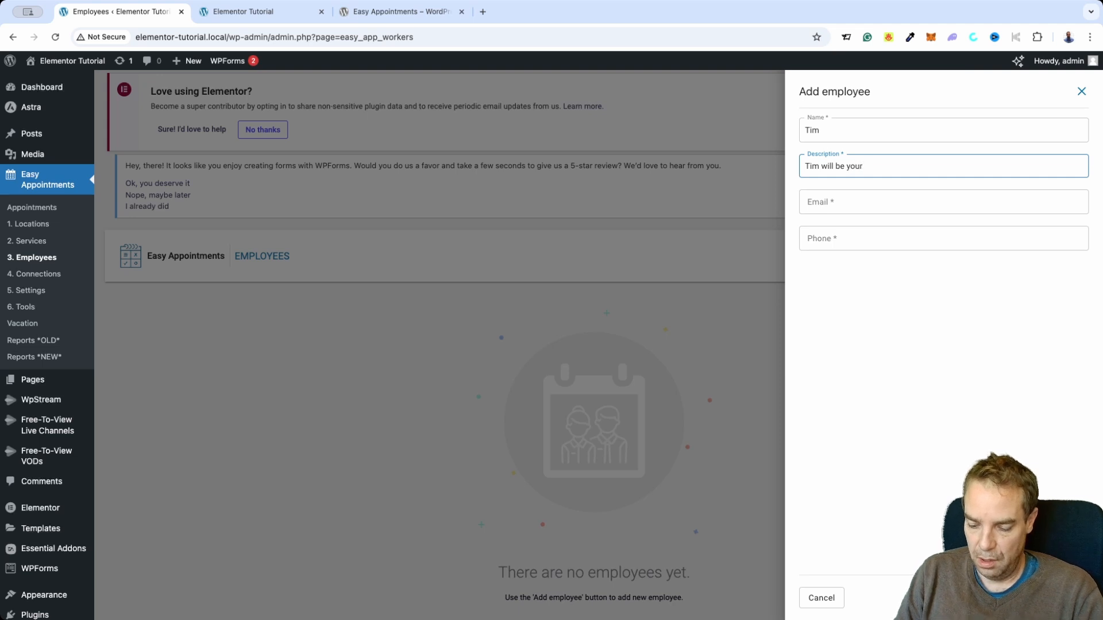
pyautogui.write(' coach')
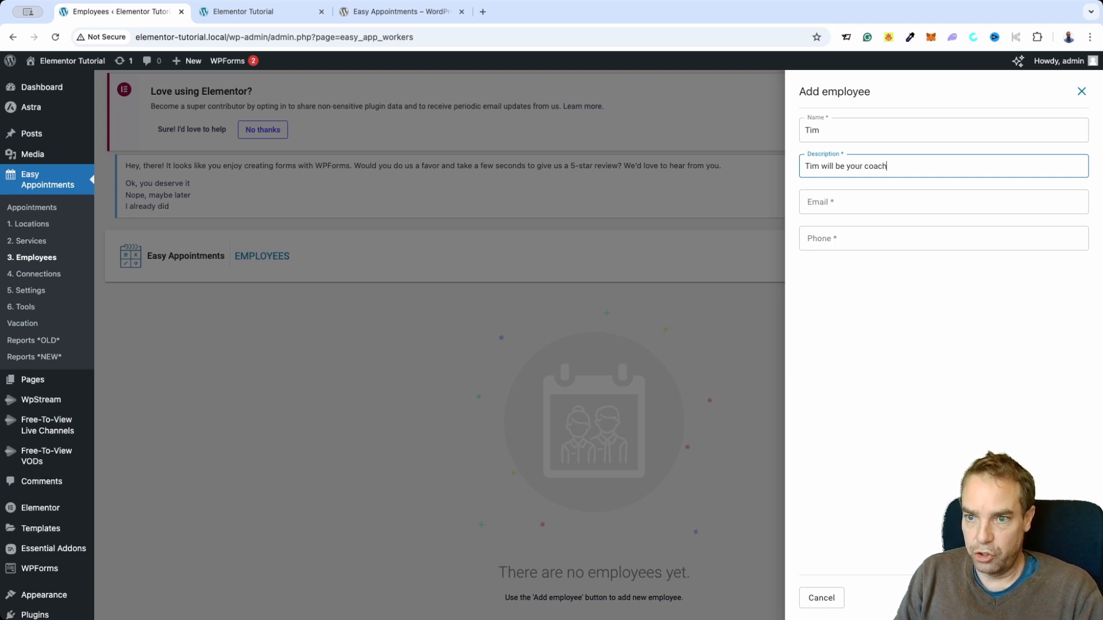
# Fill in the employee's e-mail address and phone number, and save the employee.
pyautogui.click(828, 207)
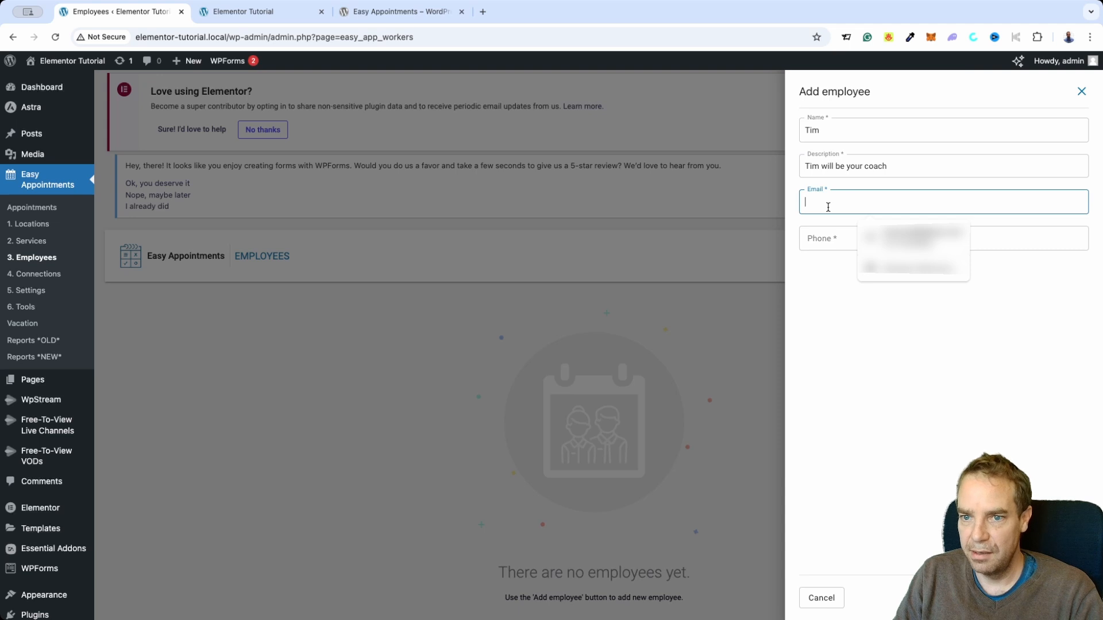
pyautogui.write('test')
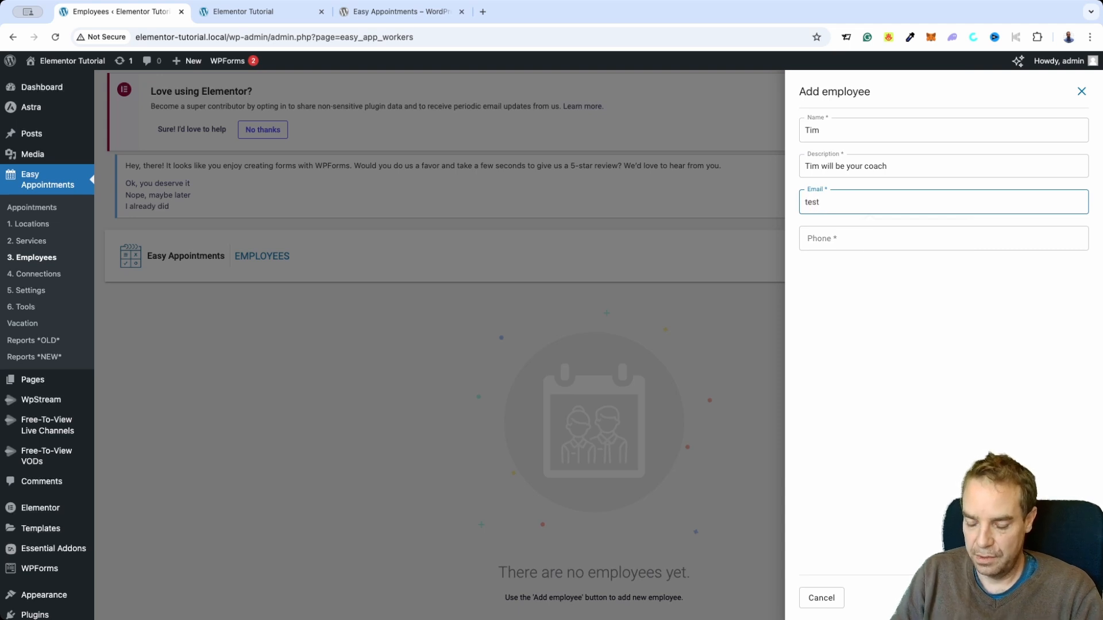
pyautogui.write('@')
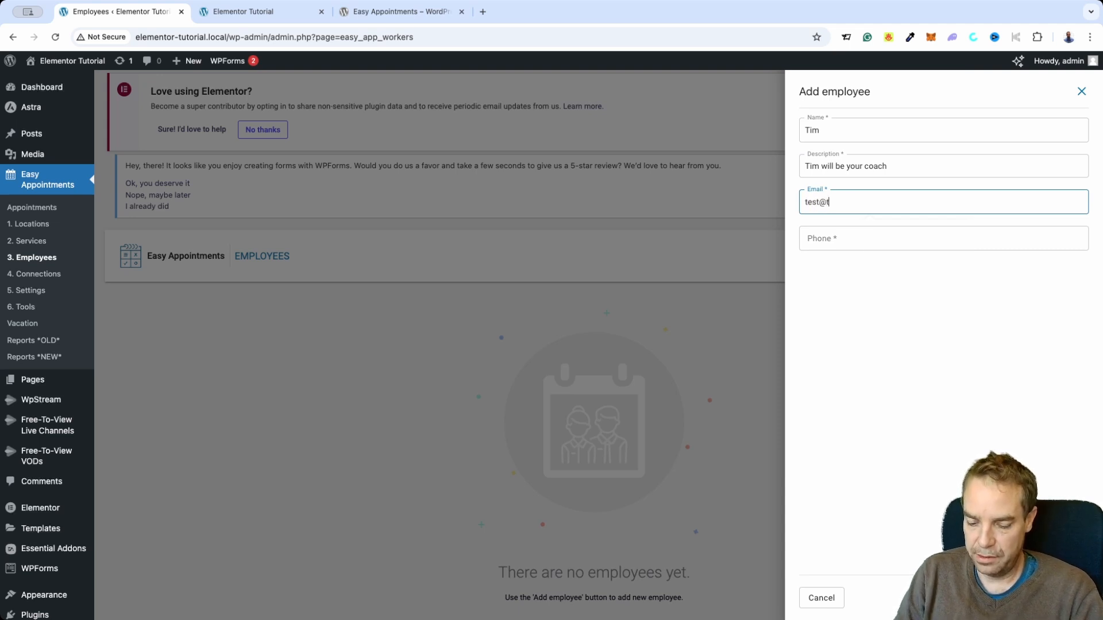
pyautogui.write('test.com')
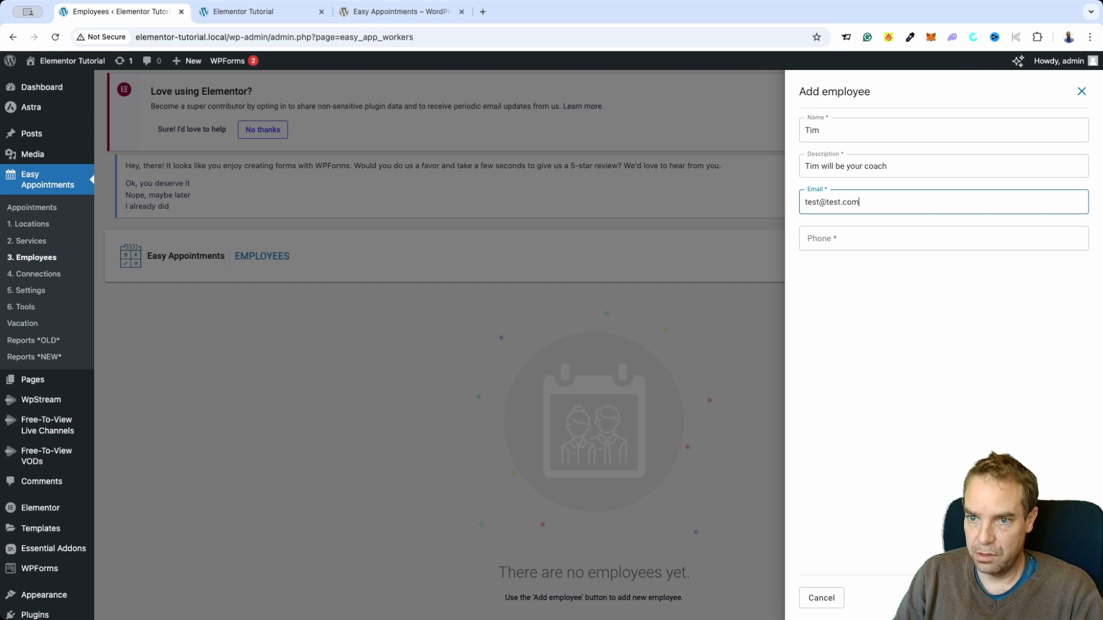
pyautogui.click(830, 241)
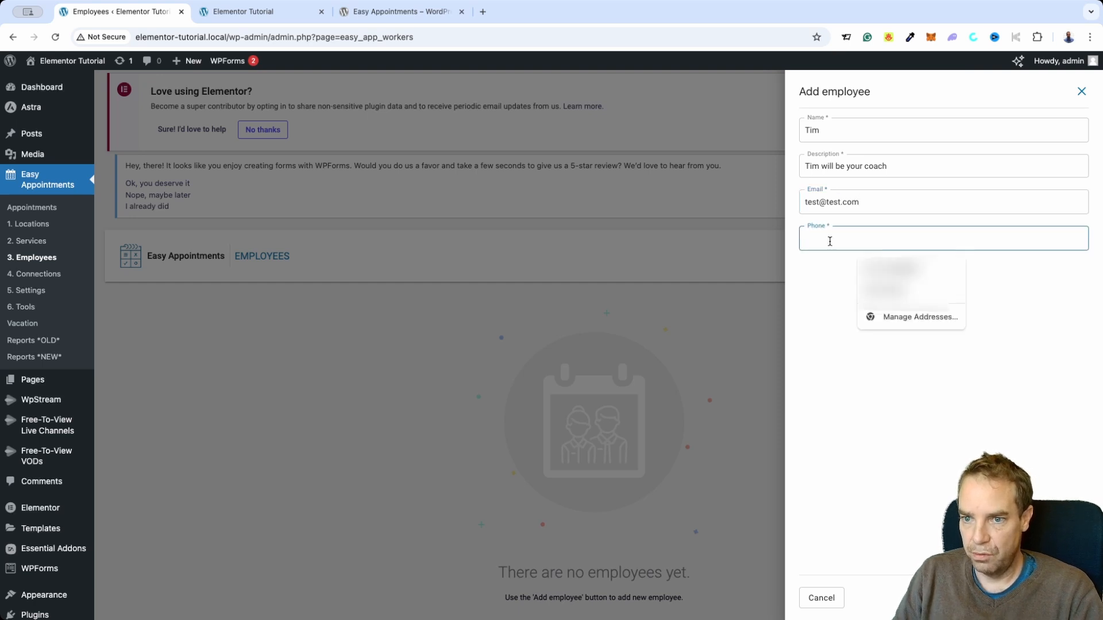
pyautogui.write('12')
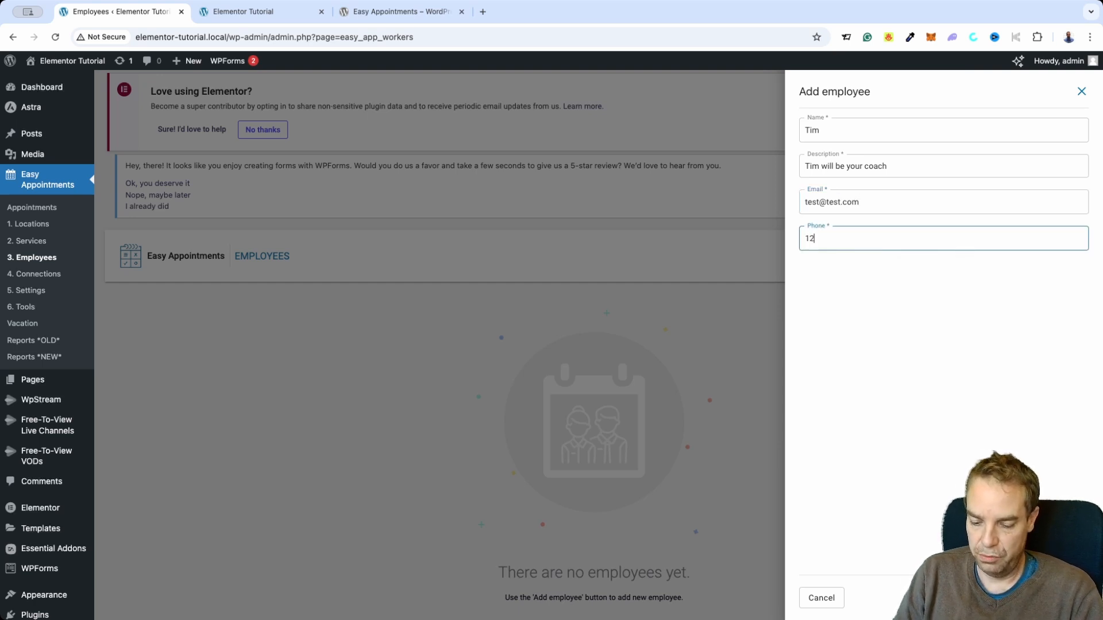
pyautogui.write('345678')
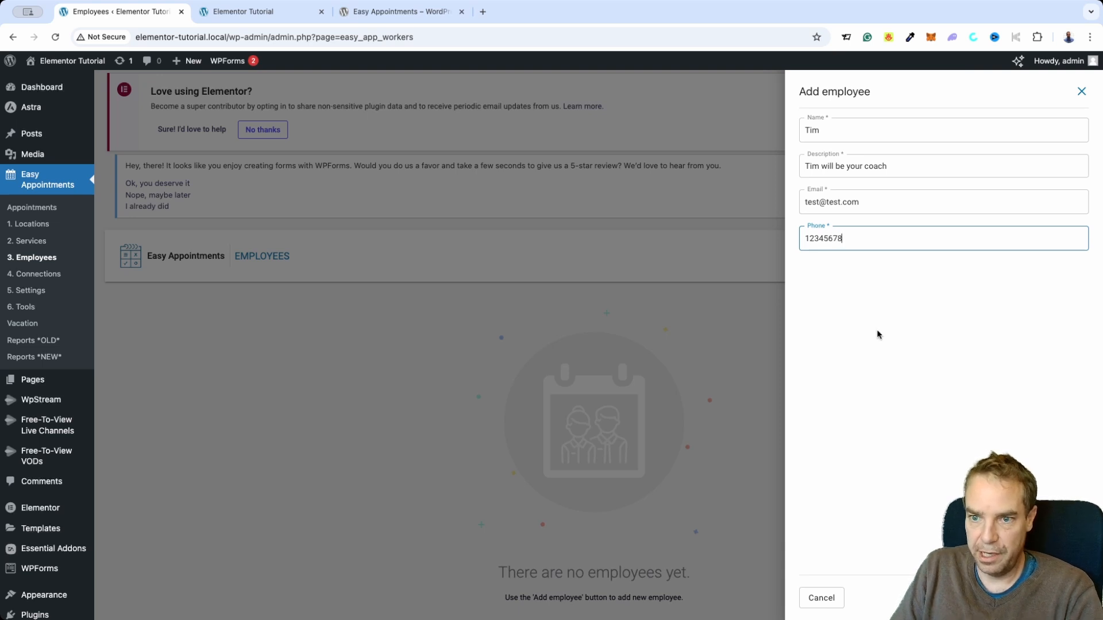
pyautogui.click(879, 336)
pyautogui.click(1068, 598)
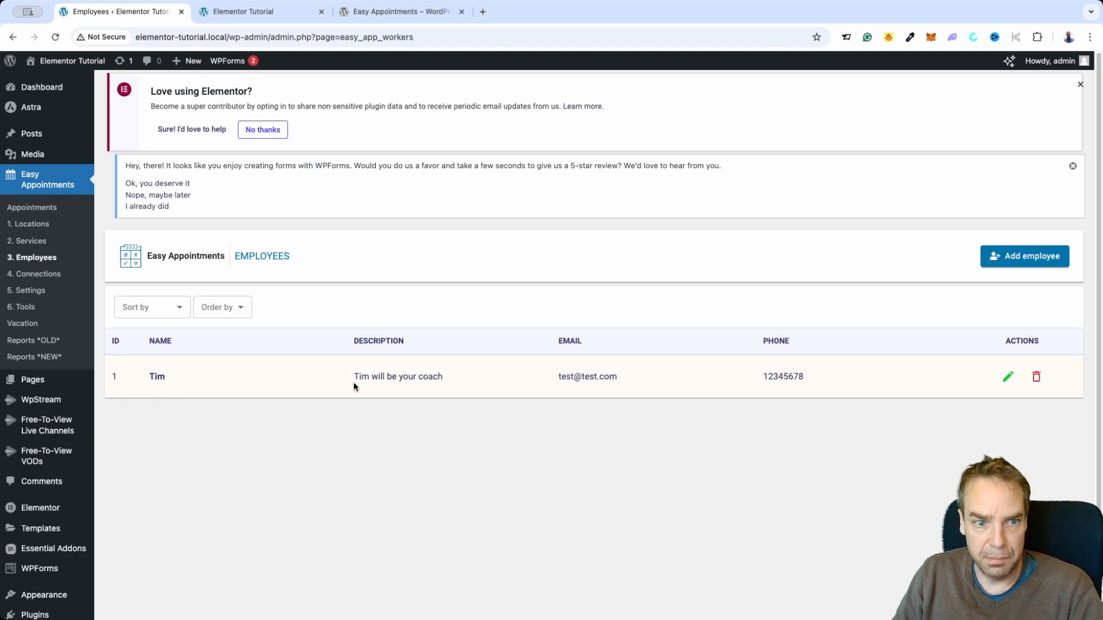
# Start a new connection with location Online, service Consultation and the saved employee as worker.
pyautogui.click(84, 274)
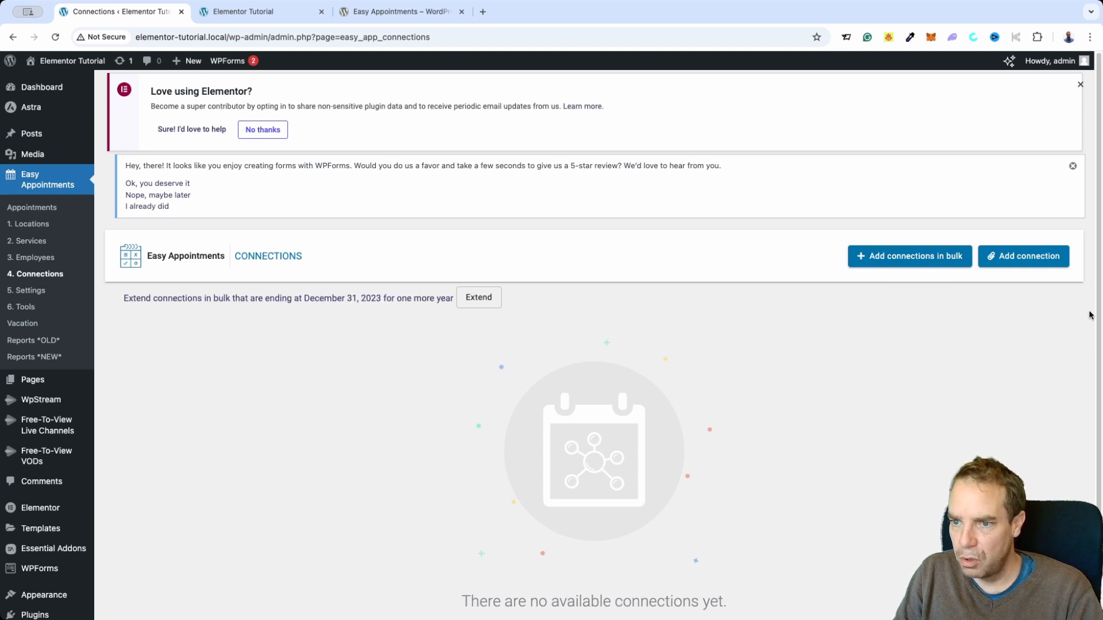
pyautogui.click(1031, 262)
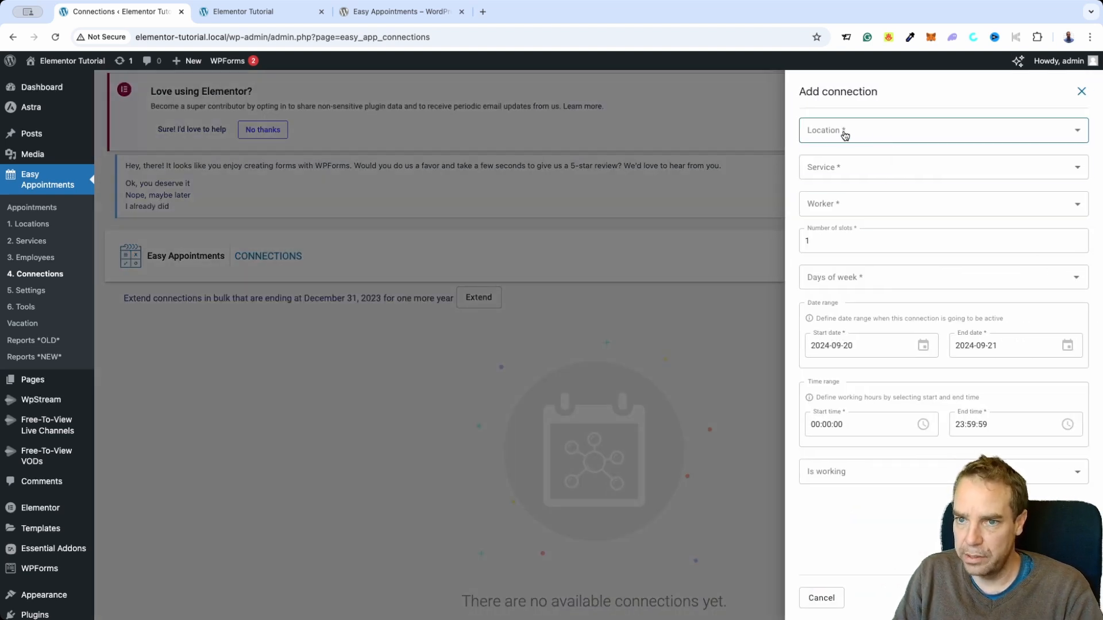
pyautogui.click(865, 131)
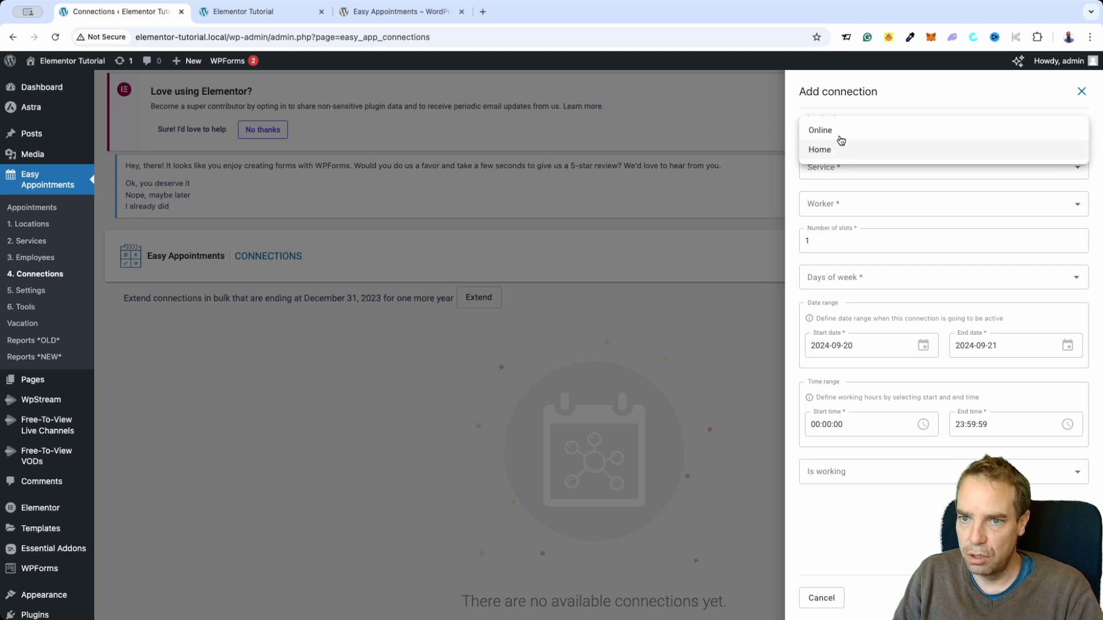
pyautogui.click(847, 134)
pyautogui.click(912, 176)
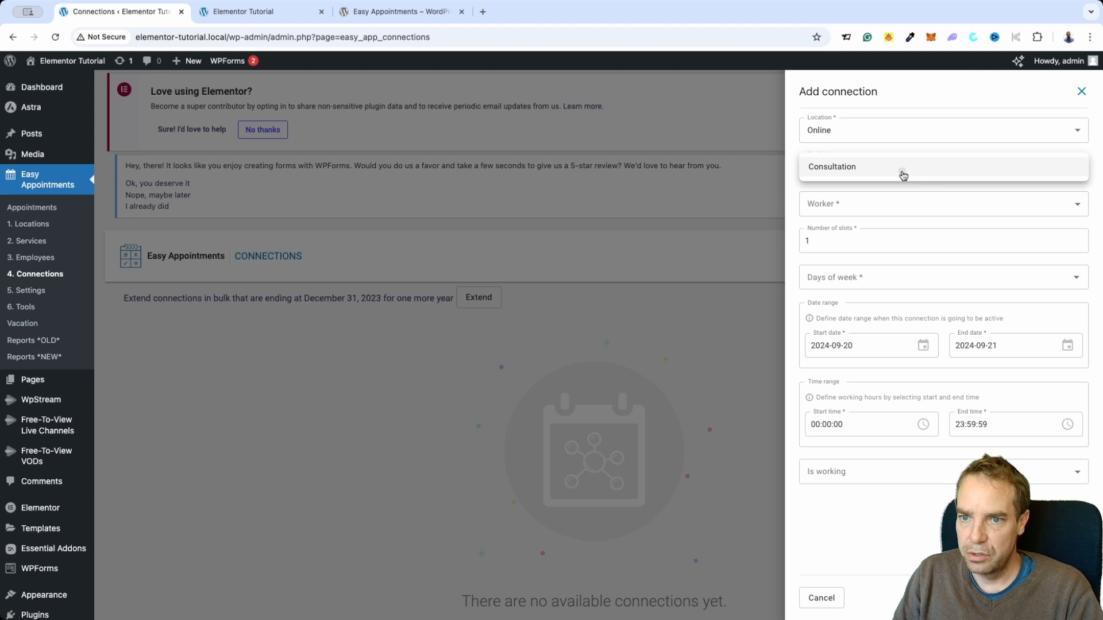
pyautogui.click(902, 174)
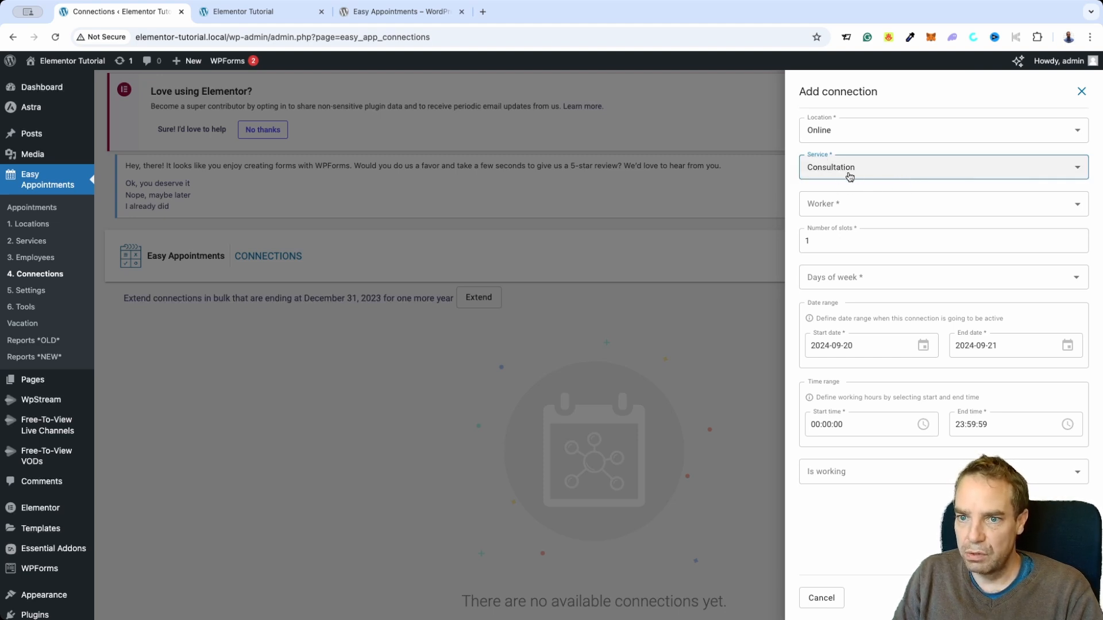
pyautogui.click(876, 208)
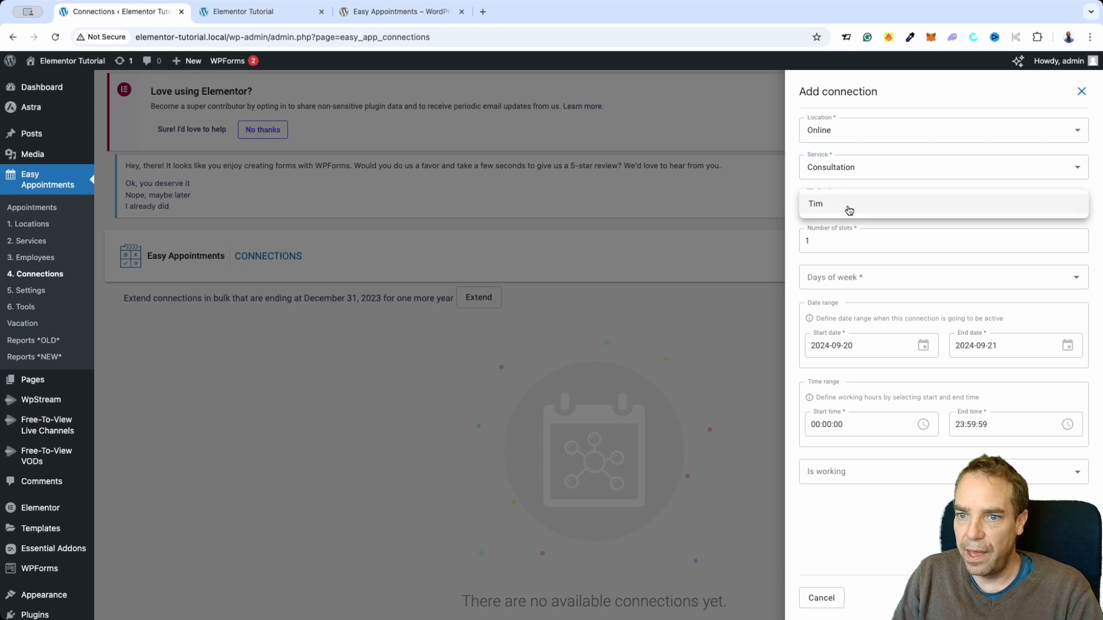
pyautogui.click(848, 208)
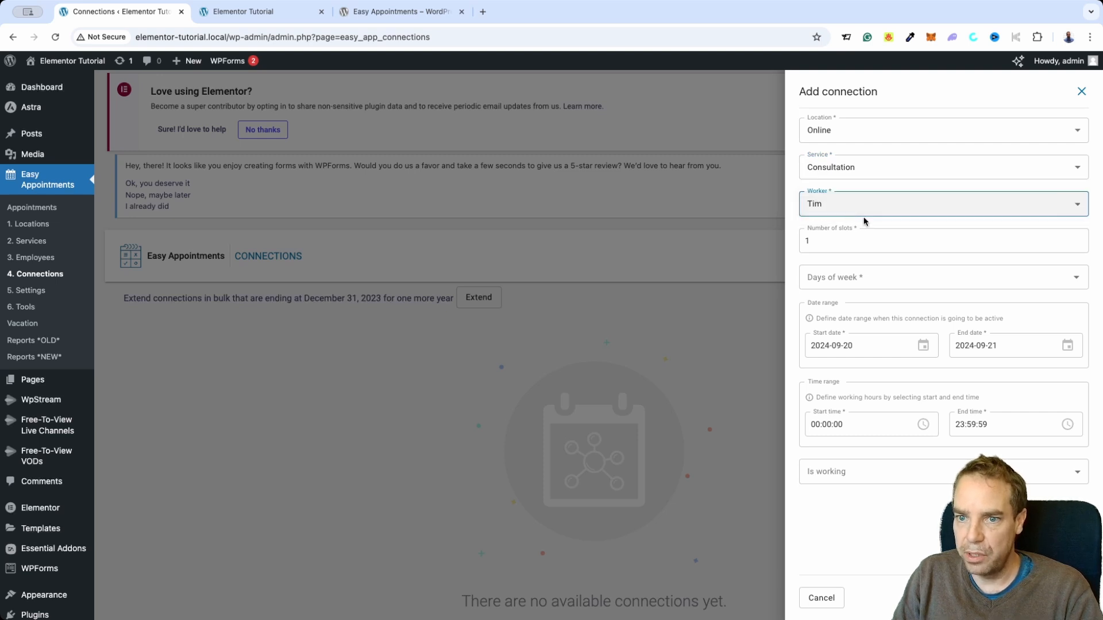
# Set the connection's number of slots to 5.
pyautogui.click(848, 242)
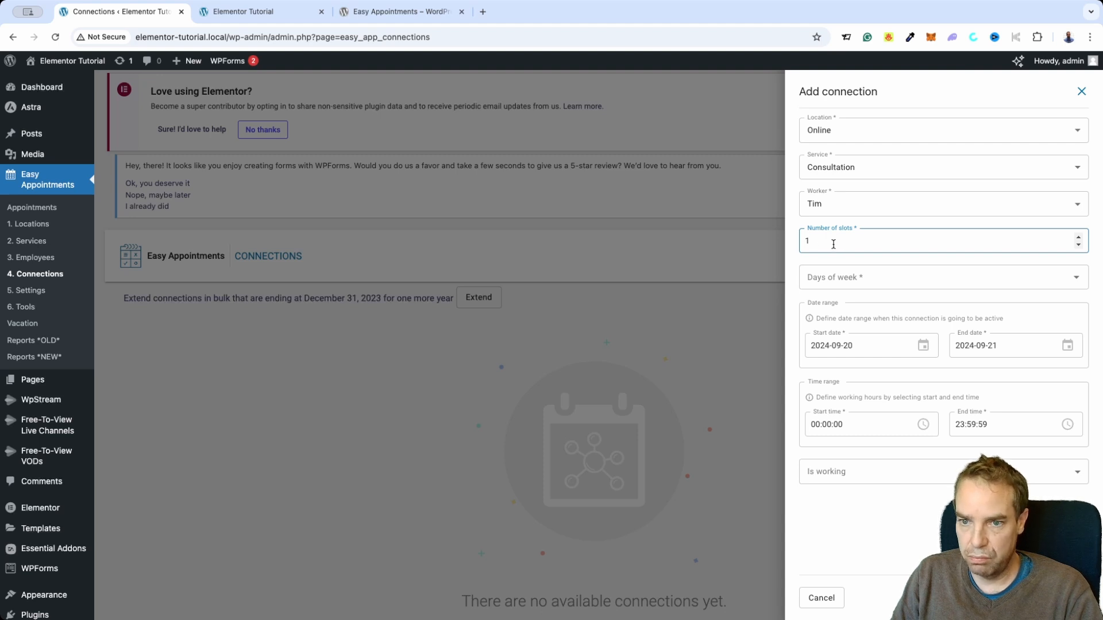
pyautogui.moveTo(834, 245); pyautogui.dragTo(802, 242)
pyautogui.write('5')
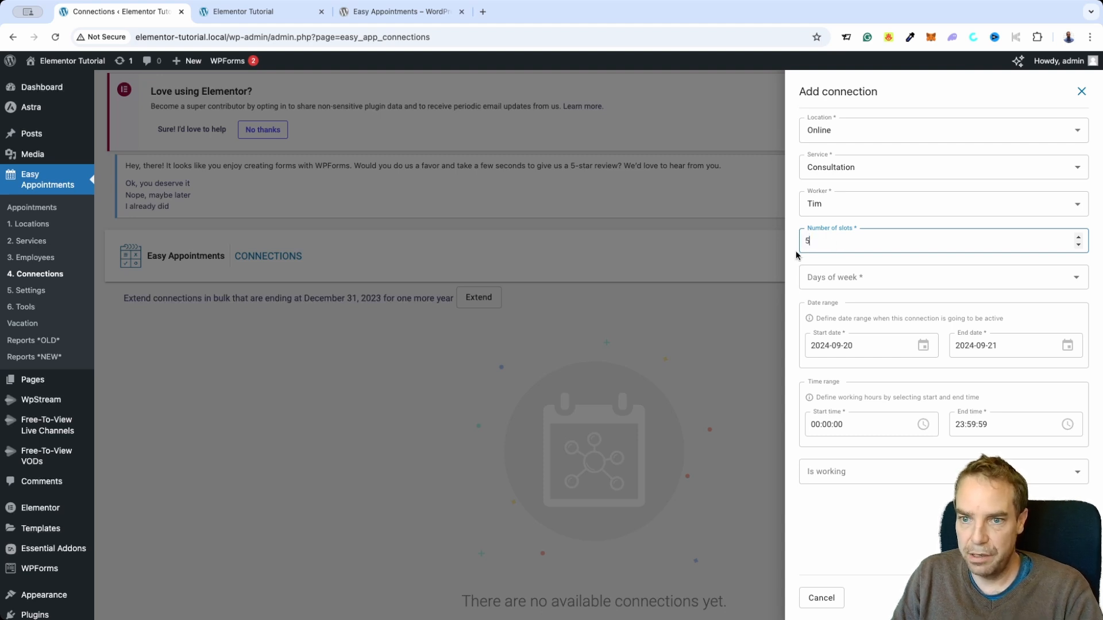
# Select Monday, Tuesday, Wednesday, Thursday and Friday as the connection's days of the week.
pyautogui.click(820, 281)
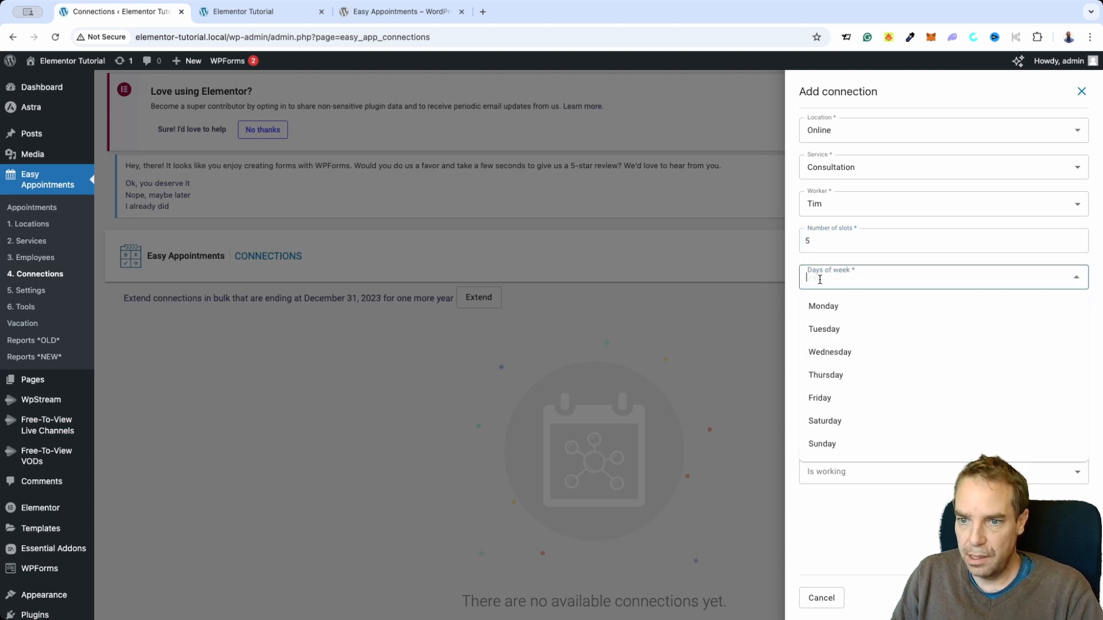
pyautogui.click(832, 310)
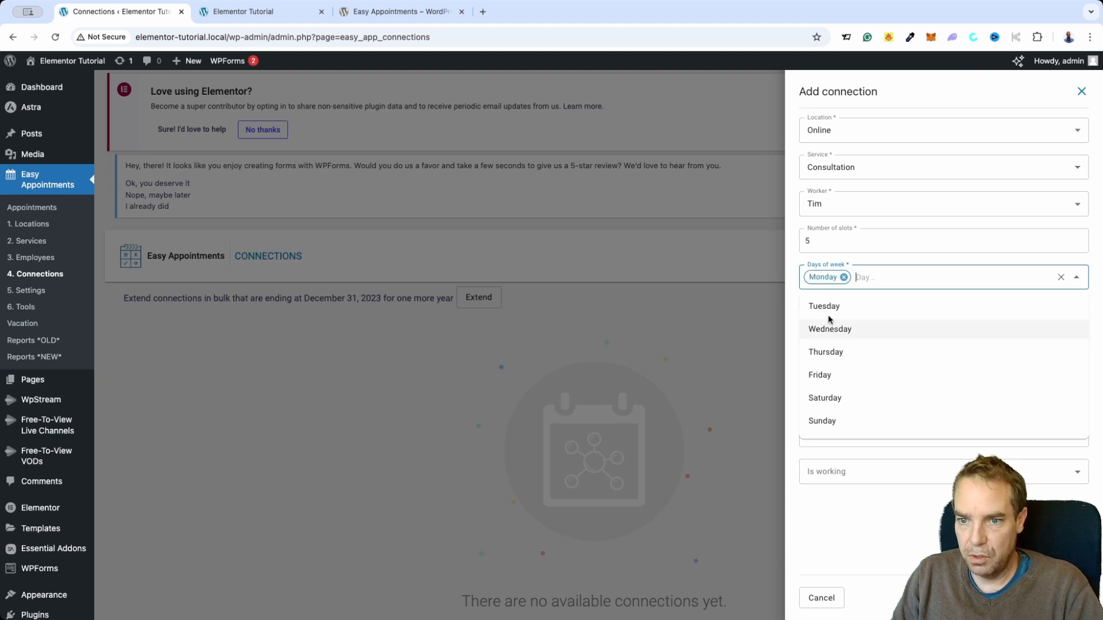
pyautogui.click(877, 282)
pyautogui.click(869, 277)
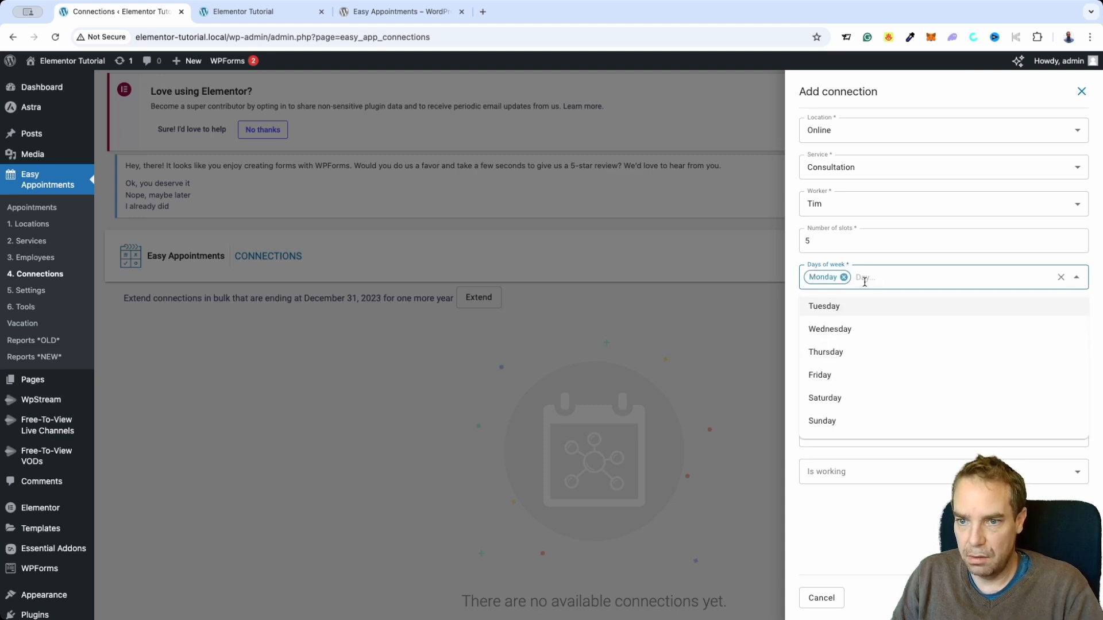
pyautogui.click(843, 313)
pyautogui.click(932, 279)
pyautogui.click(911, 276)
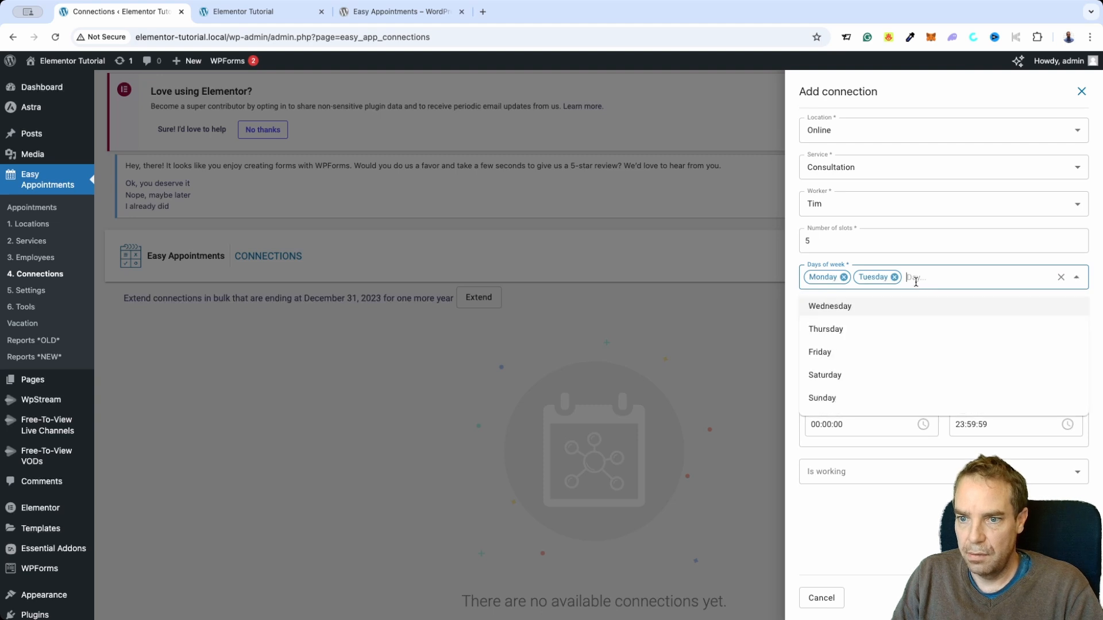
pyautogui.click(876, 308)
pyautogui.click(983, 277)
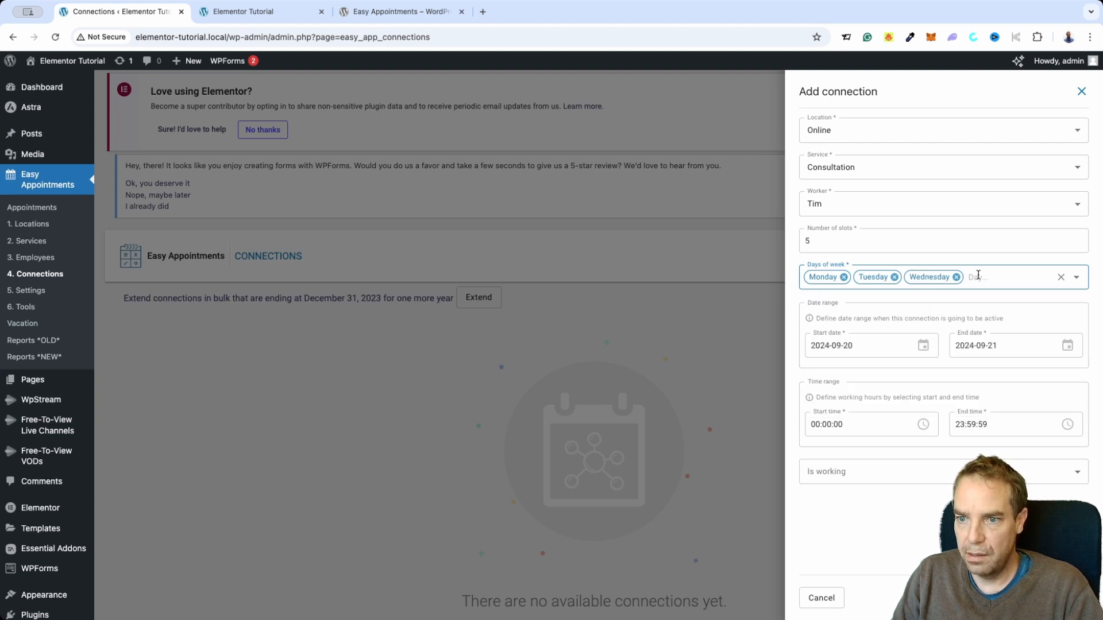
pyautogui.click(978, 275)
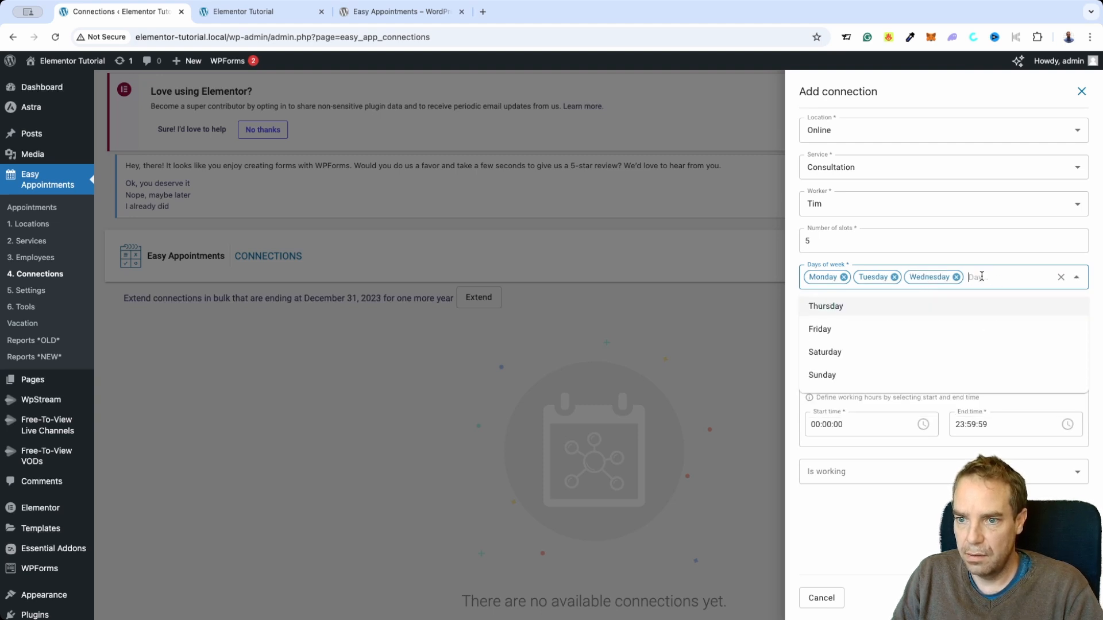
pyautogui.click(892, 316)
pyautogui.click(877, 308)
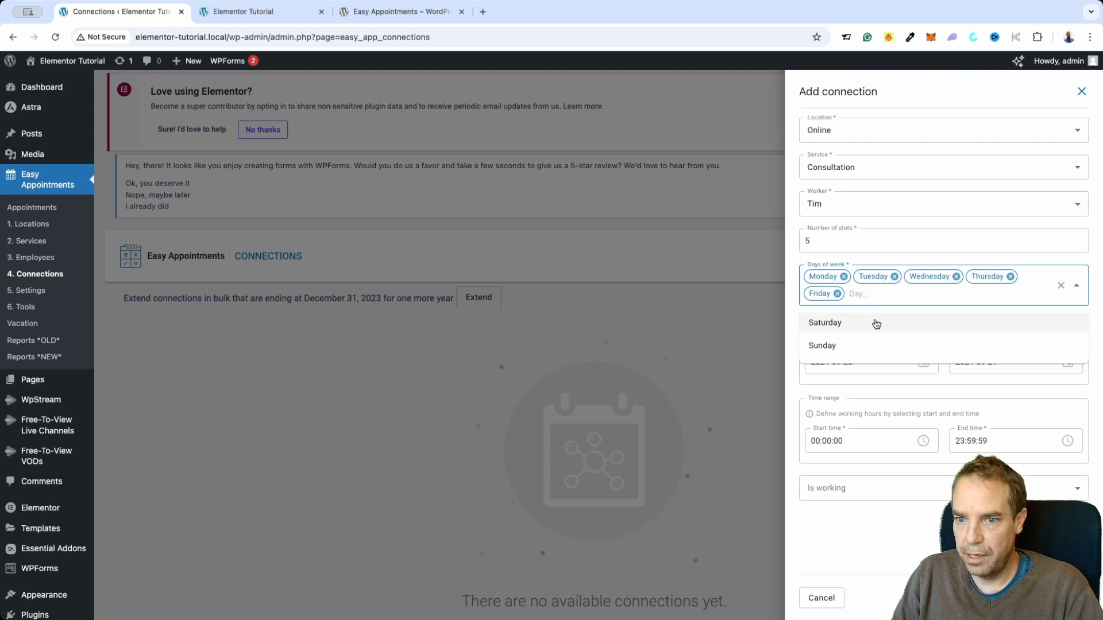
pyautogui.click(799, 277)
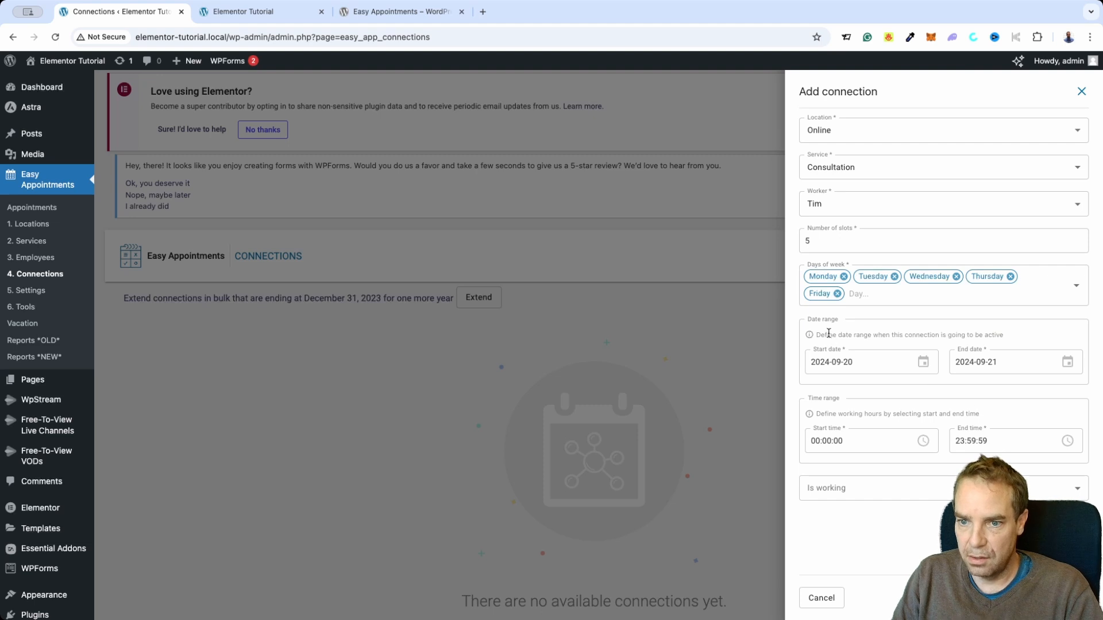
# Set the end date of the connection's date range to 2024-10-17.
pyautogui.click(839, 366)
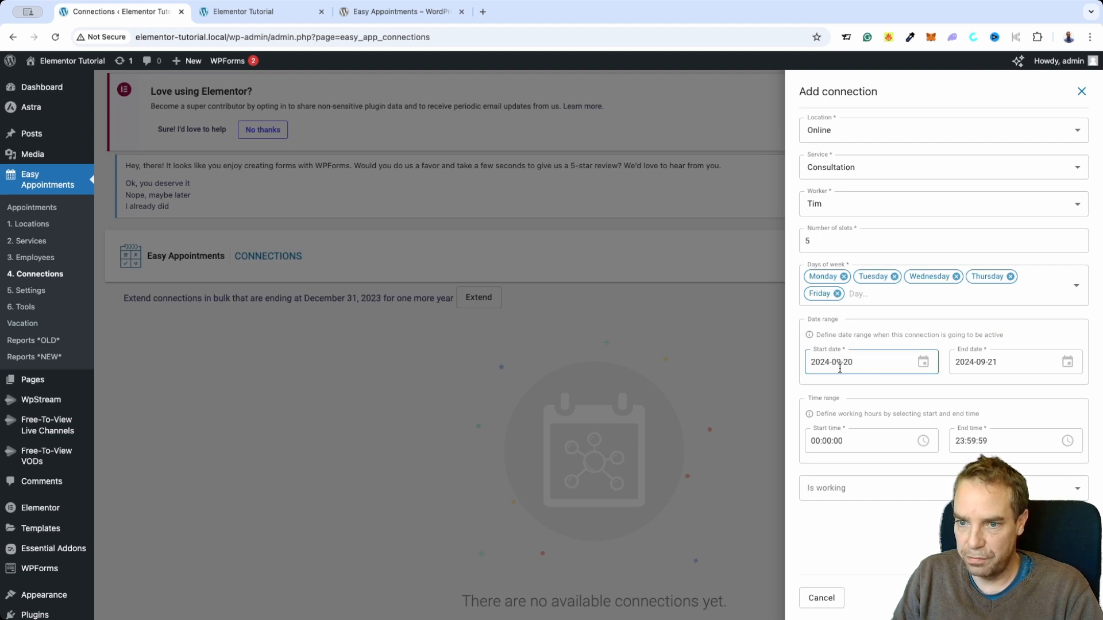
pyautogui.click(891, 395)
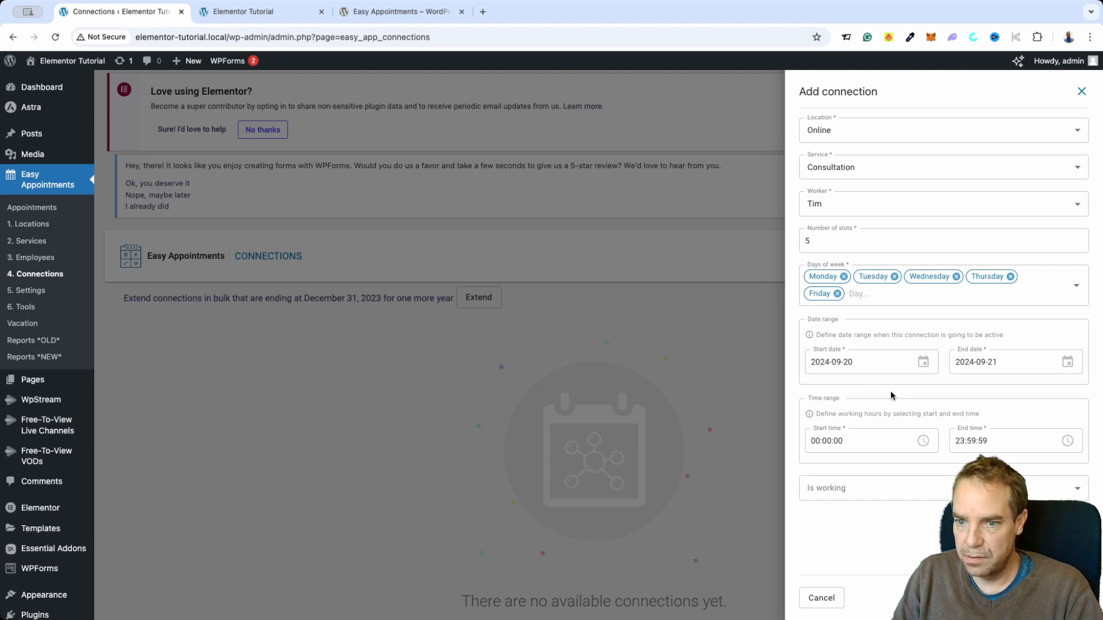
pyautogui.click(1012, 365)
pyautogui.click(1079, 391)
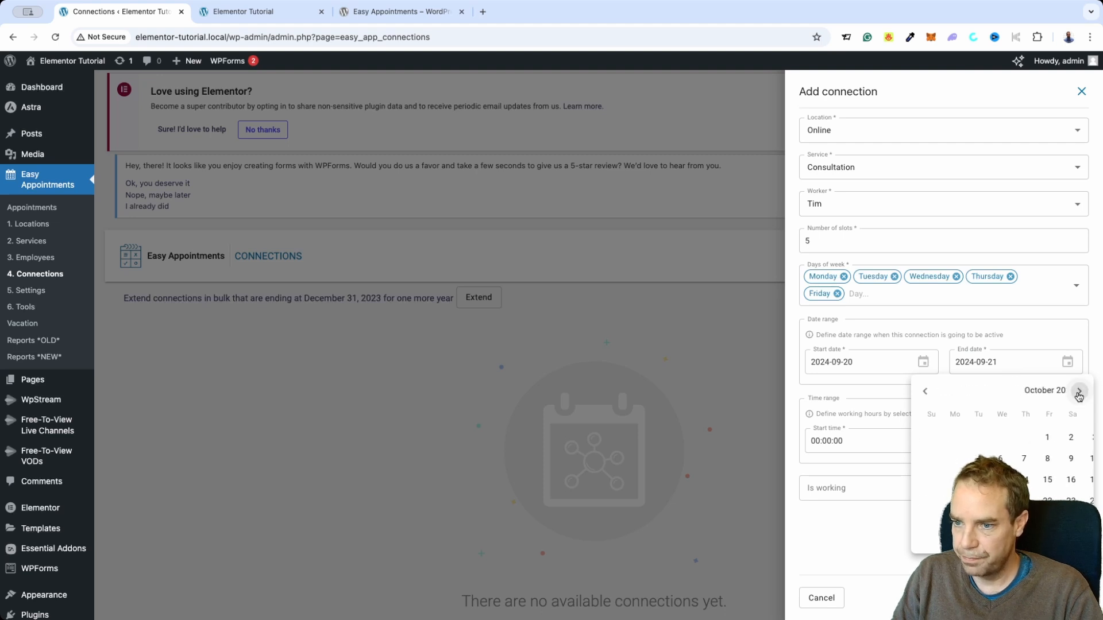
pyautogui.click(1027, 481)
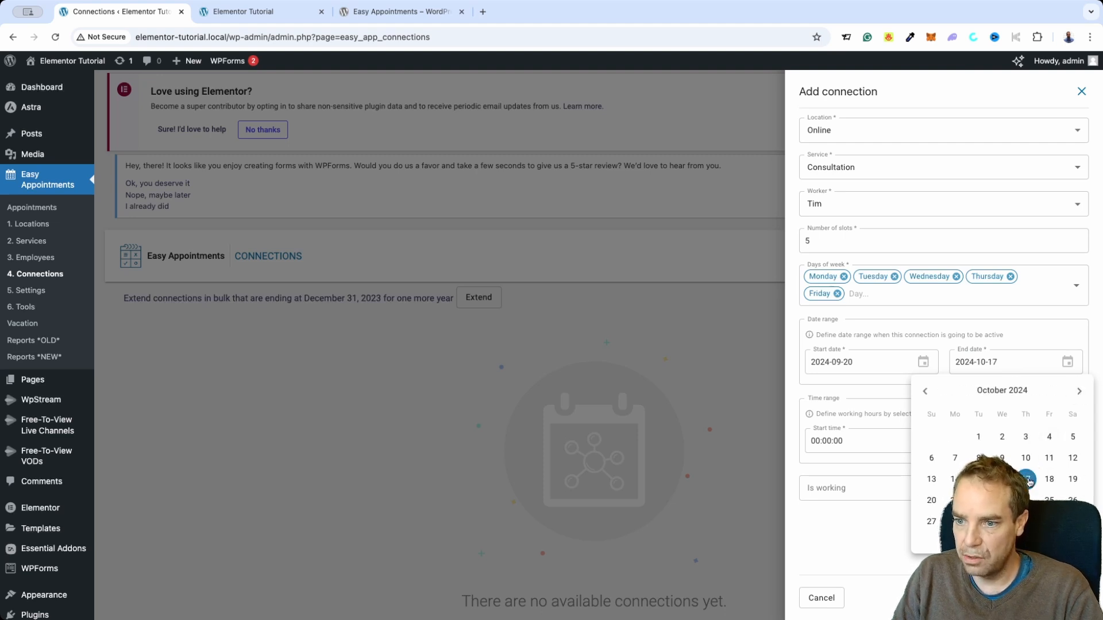
pyautogui.click(792, 339)
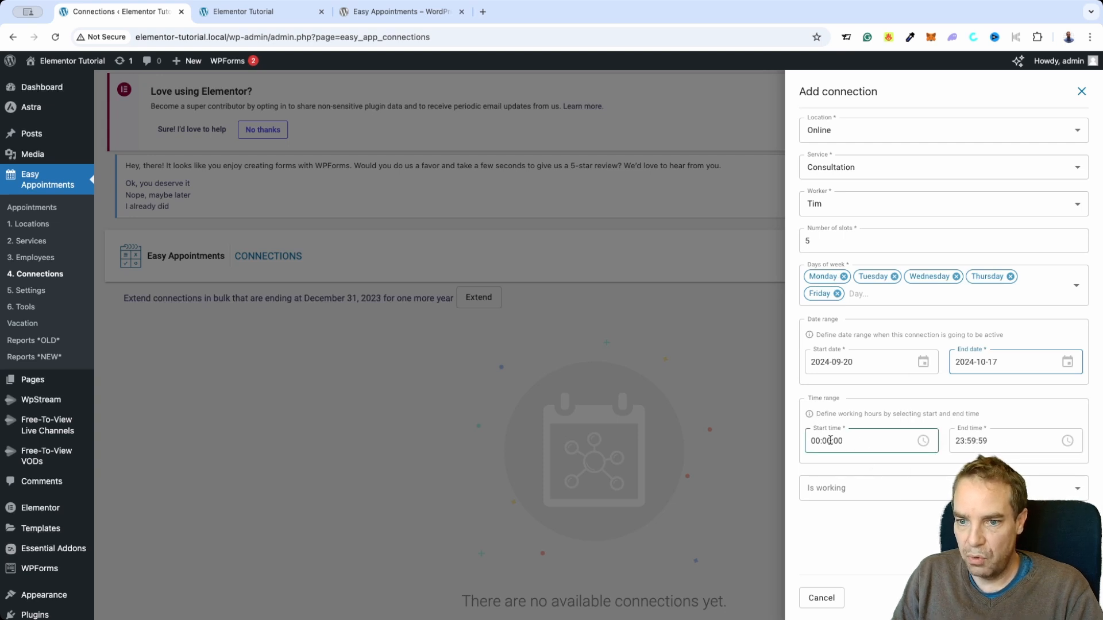
# Set the start time of the connection's working hours to 13:05:00.
pyautogui.click(861, 443)
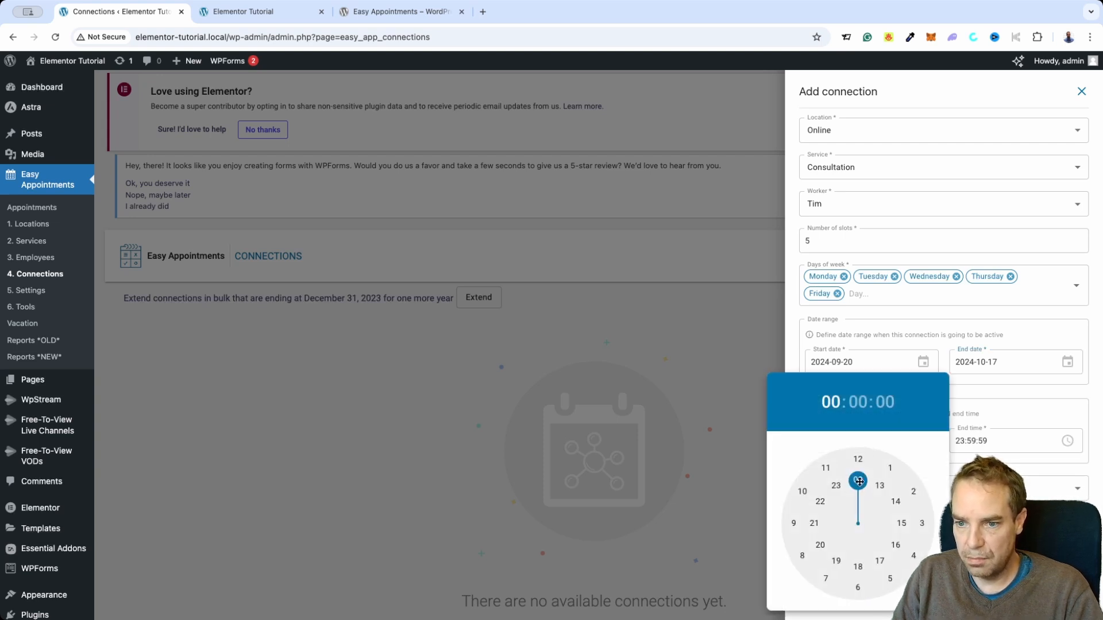
pyautogui.moveTo(868, 480)
pyautogui.mouseDown()
pyautogui.moveTo(903, 523)
pyautogui.moveTo(889, 487)
pyautogui.mouseUp()
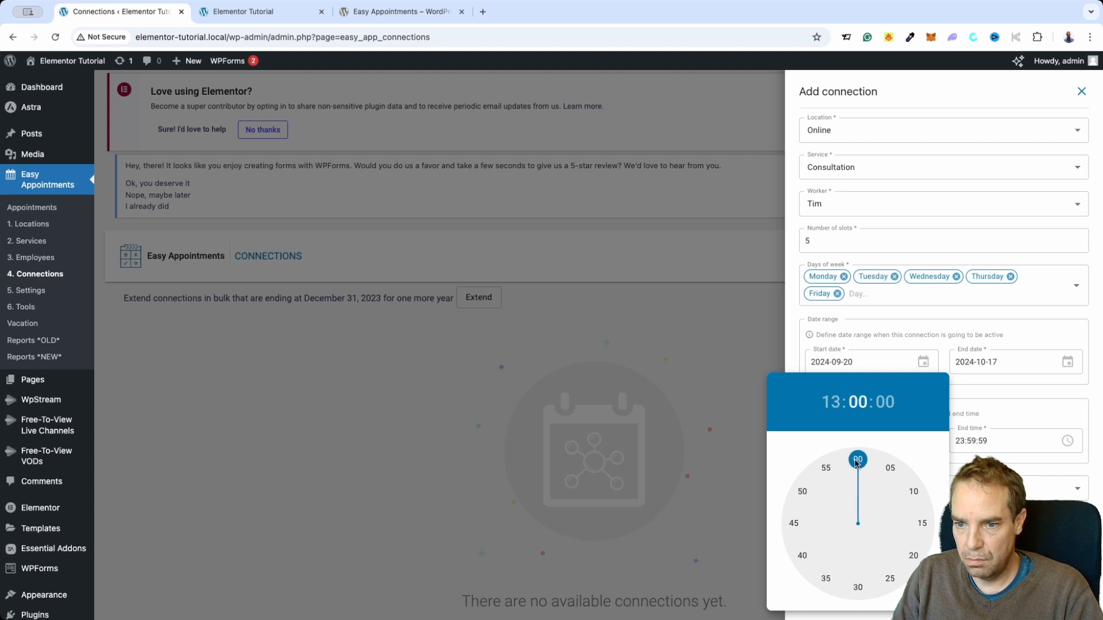
pyautogui.click(890, 481)
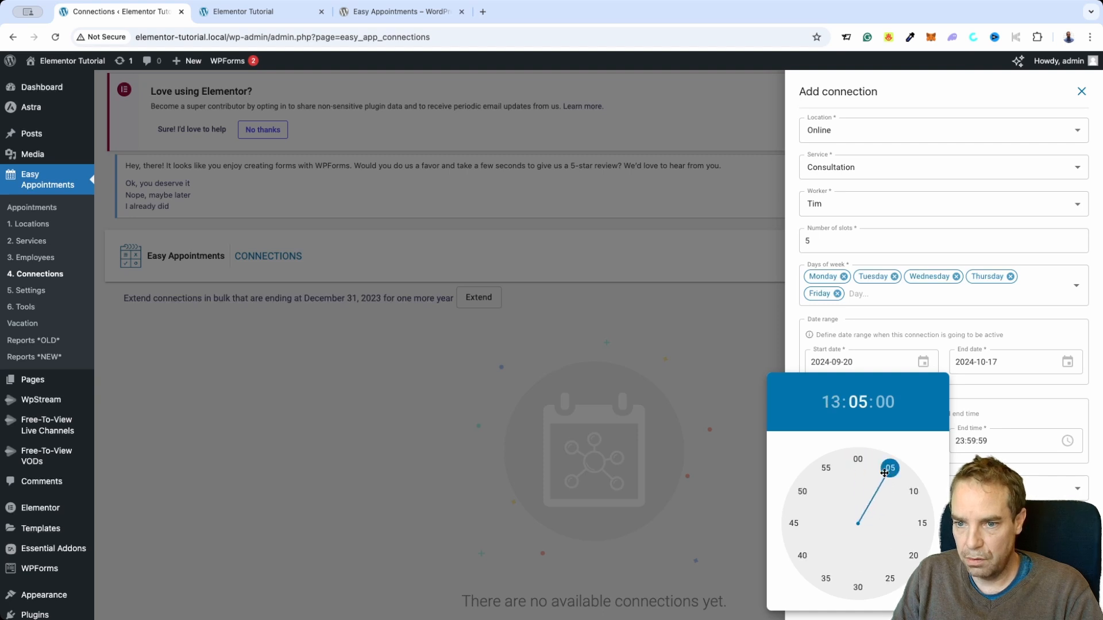
pyautogui.click(798, 338)
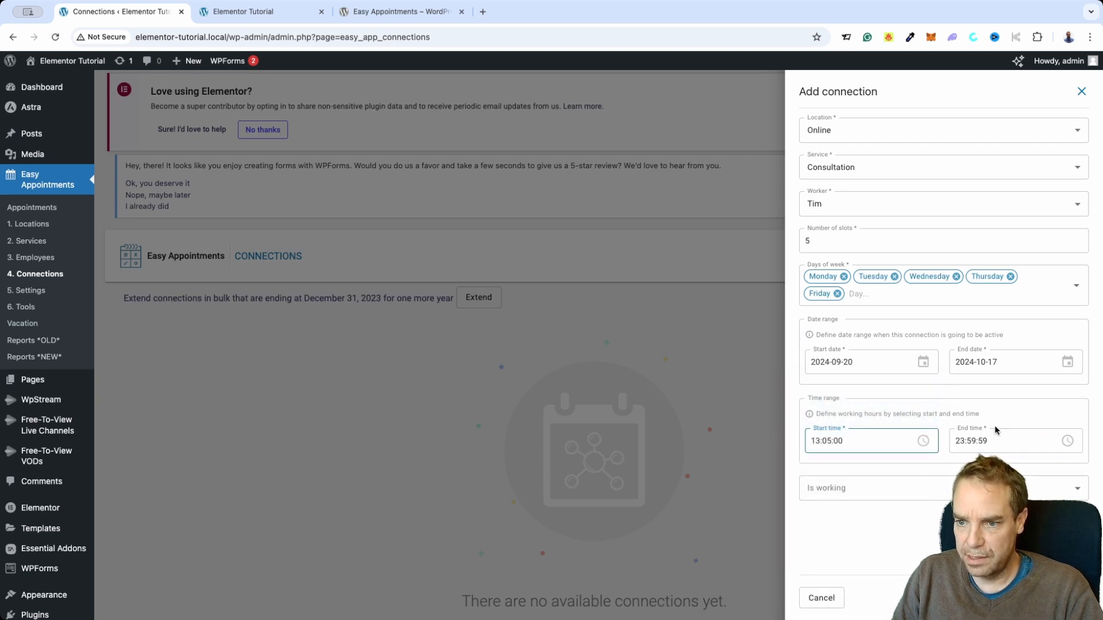
# Set the connection's Is working option to Yes and save the connection.
pyautogui.click(856, 493)
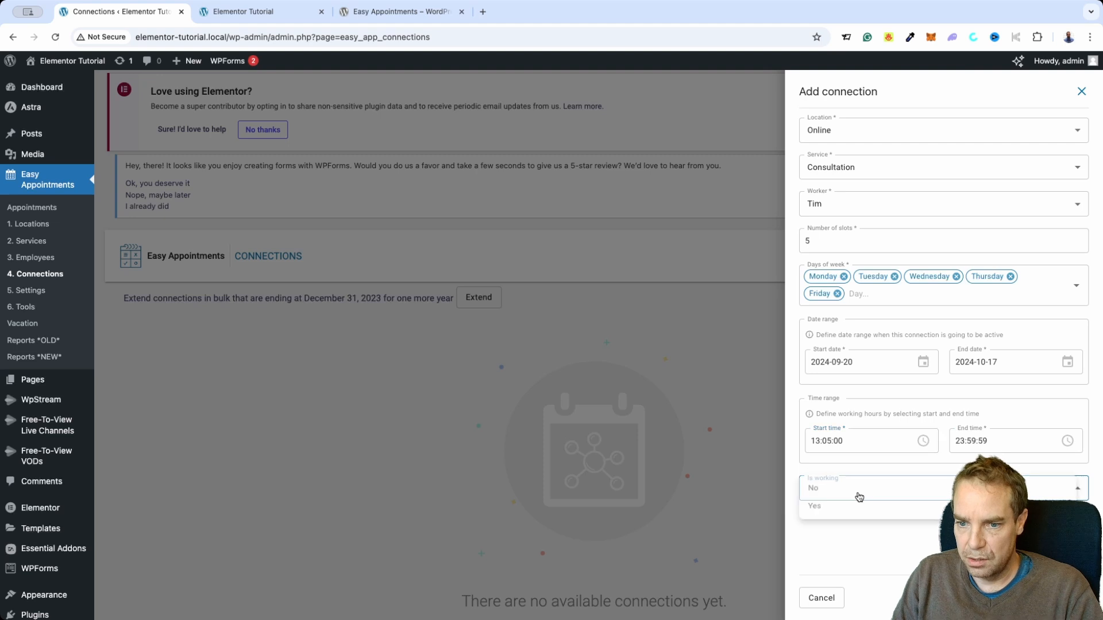
pyautogui.click(841, 514)
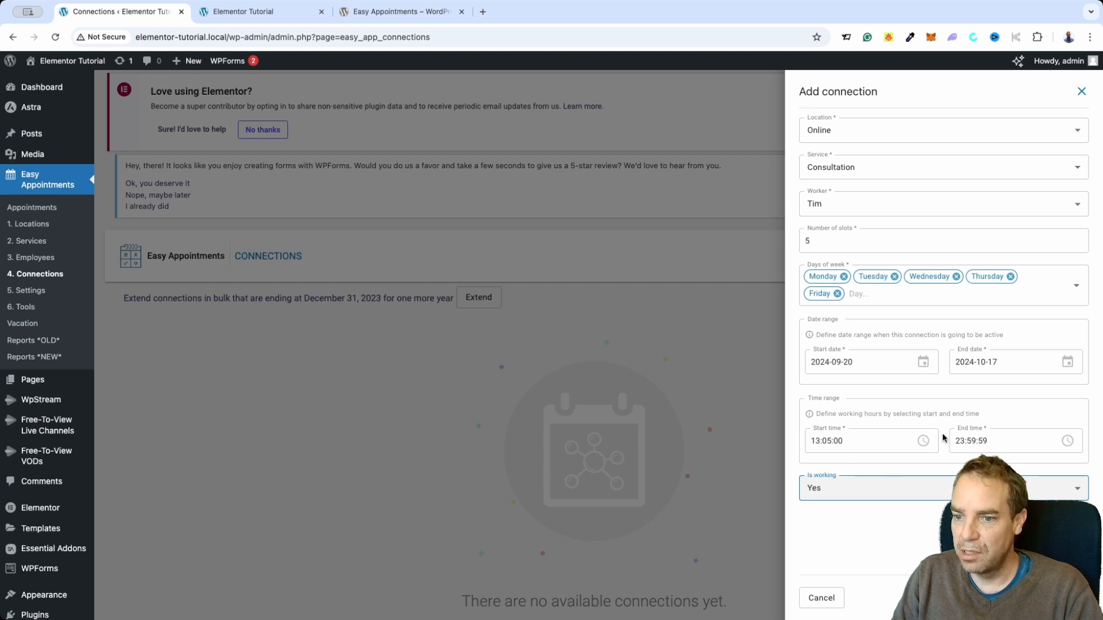
pyautogui.click(1008, 444)
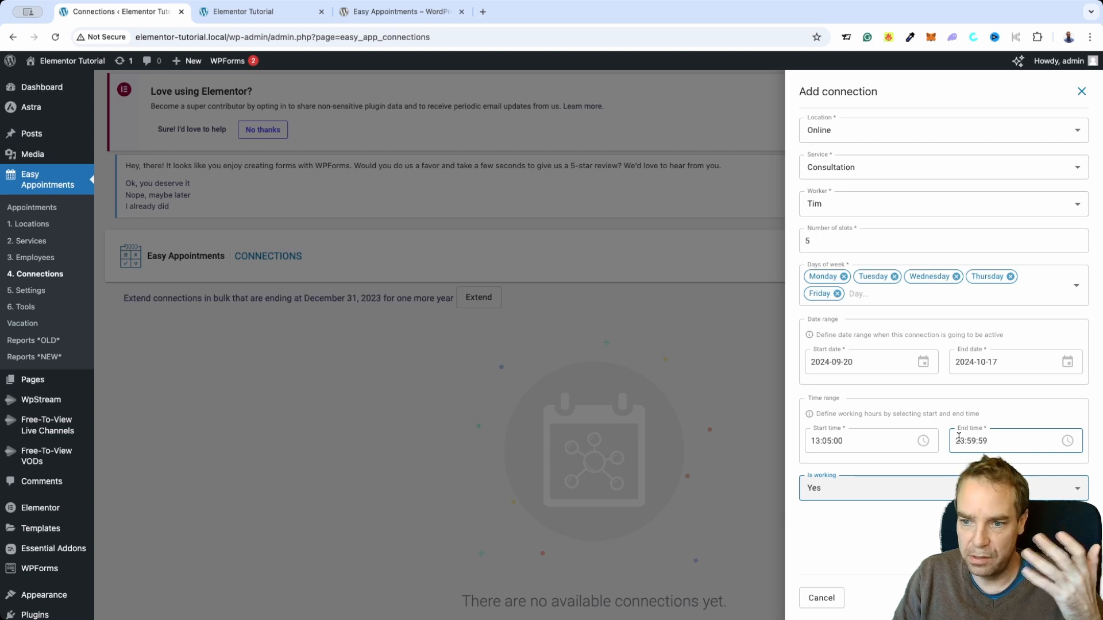
pyautogui.click(851, 441)
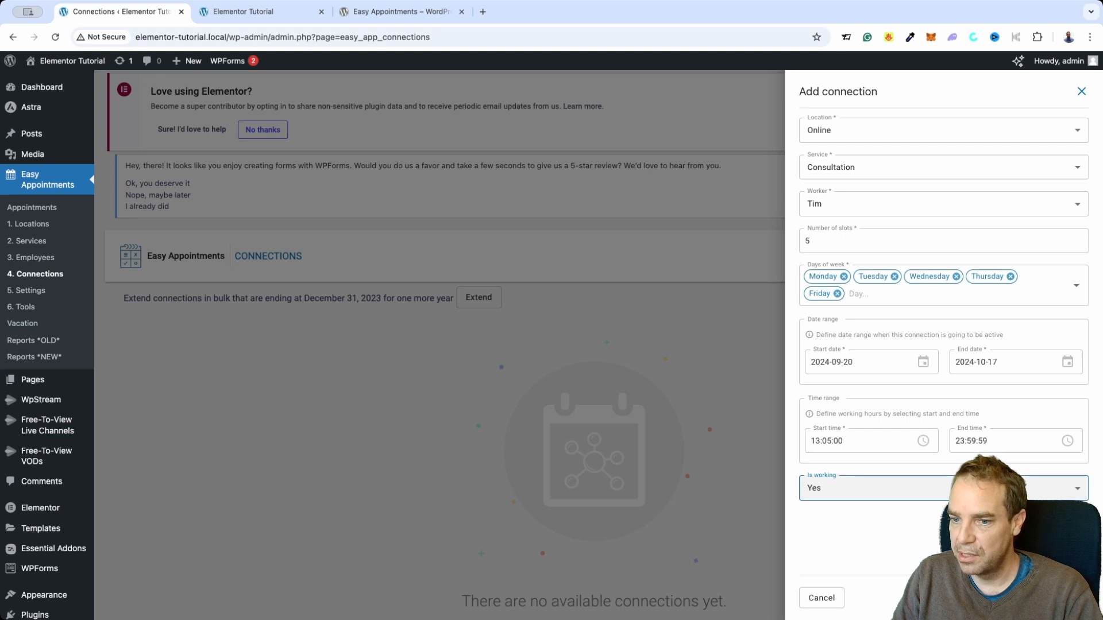
pyautogui.click(1069, 598)
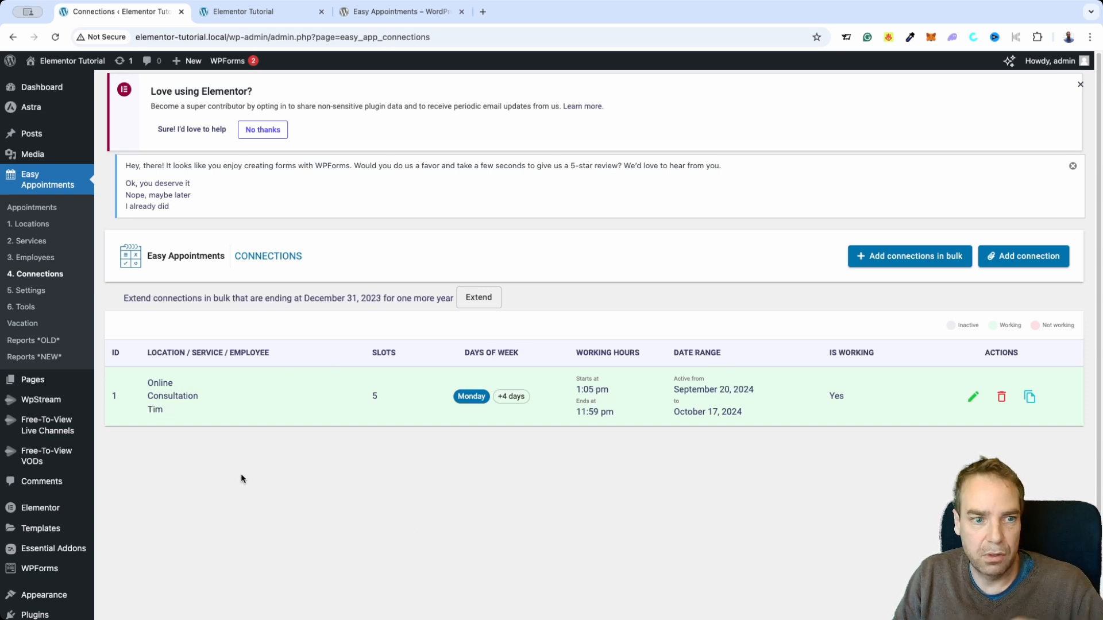
# Review the plugin's general settings and the Pending and Reservation mail notification templates.
pyautogui.click(27, 291)
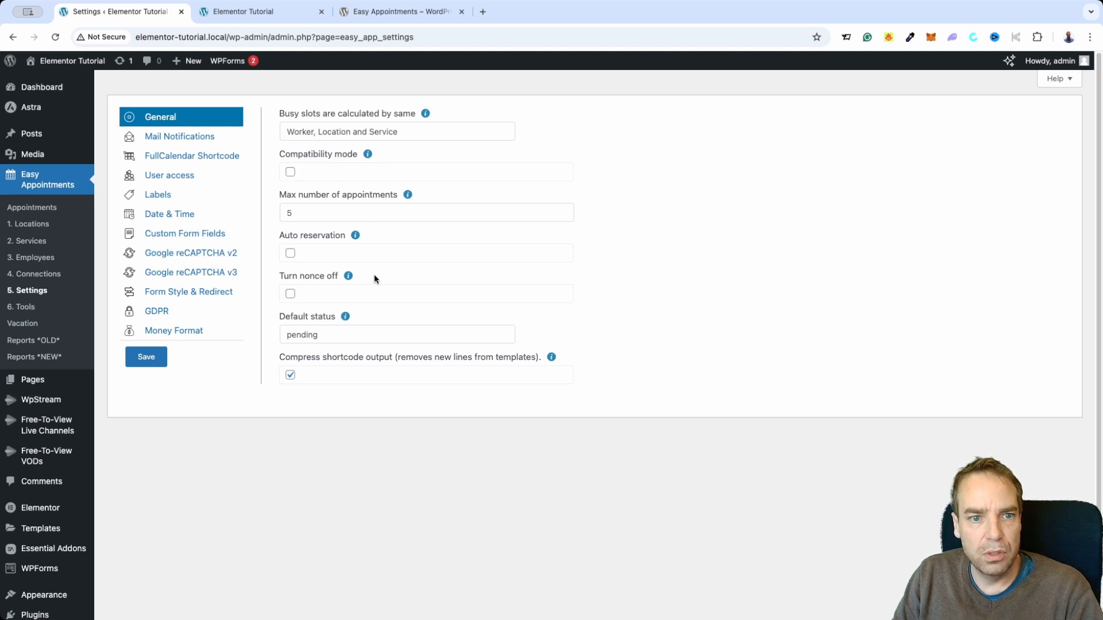
pyautogui.moveTo(356, 236)
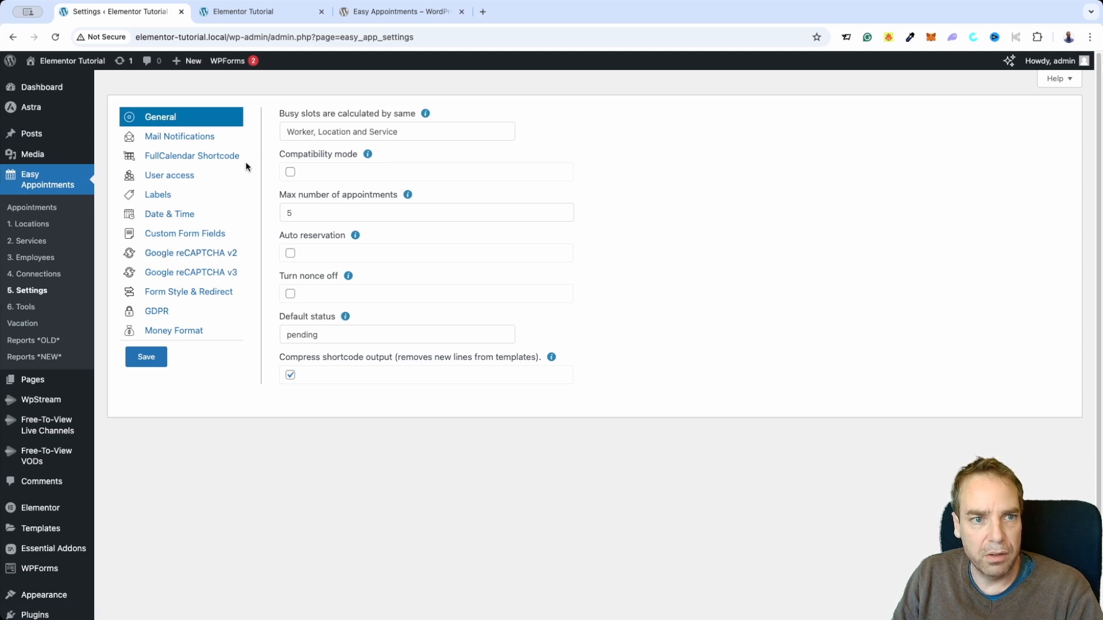
pyautogui.click(206, 138)
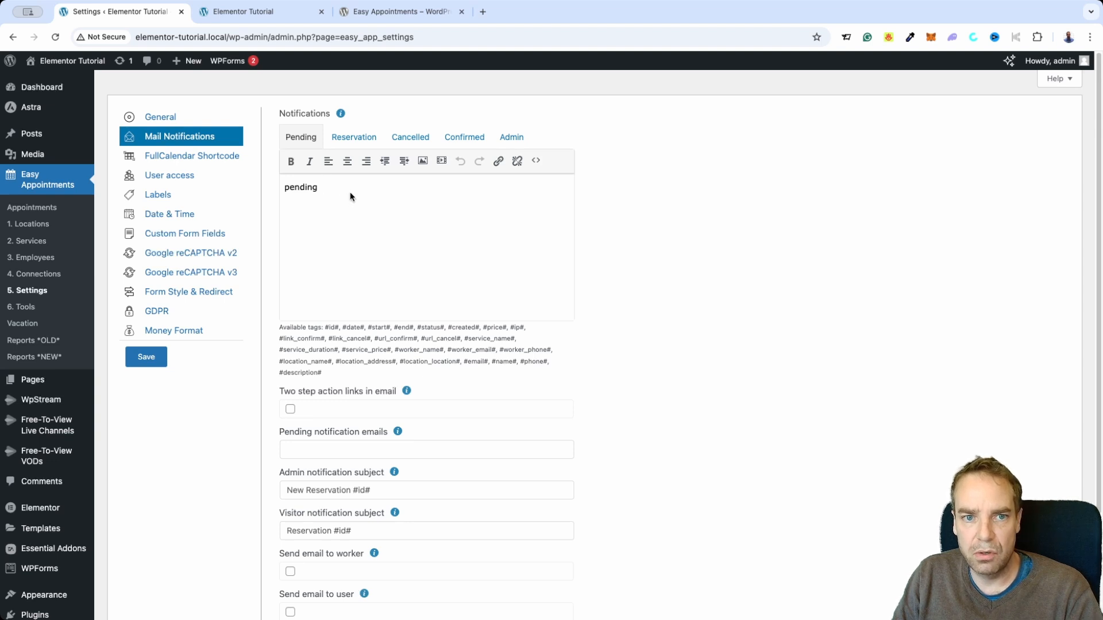
pyautogui.click(356, 139)
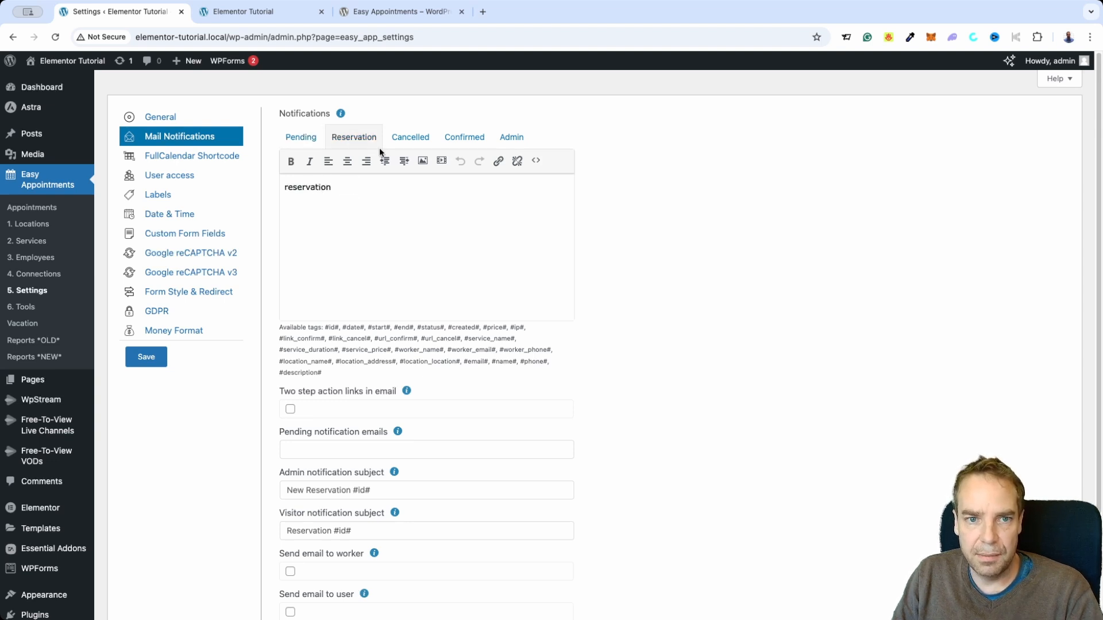
# Review the Cancelled notification template and the remaining Mail Notifications options, including two-step action links and notification emails.
pyautogui.click(410, 139)
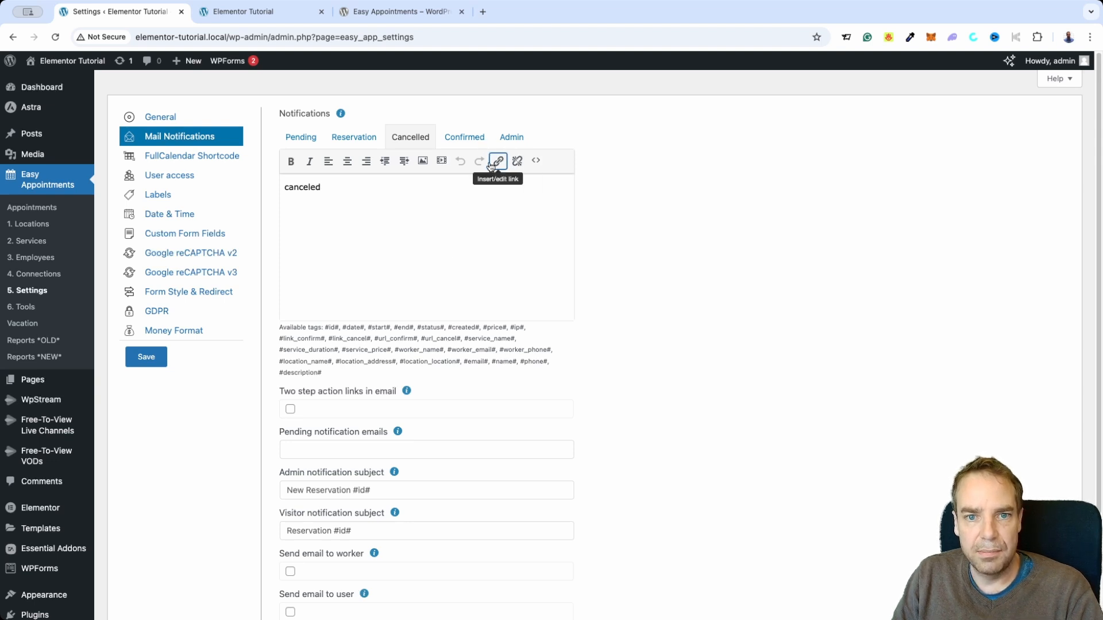
pyautogui.scroll(-1, 466, 458)
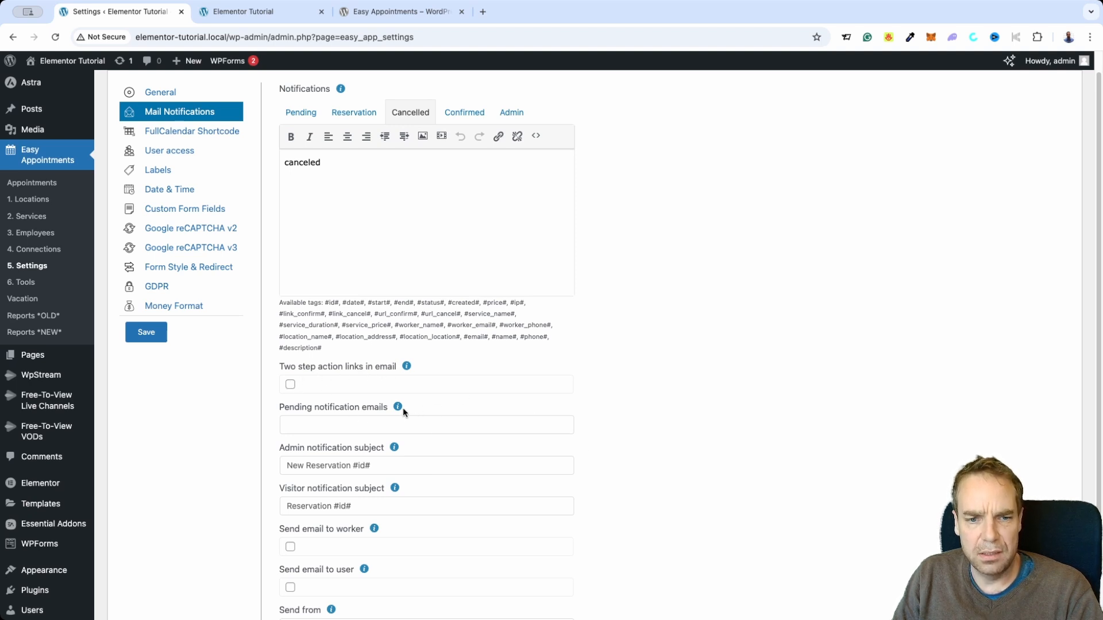
pyautogui.moveTo(408, 368)
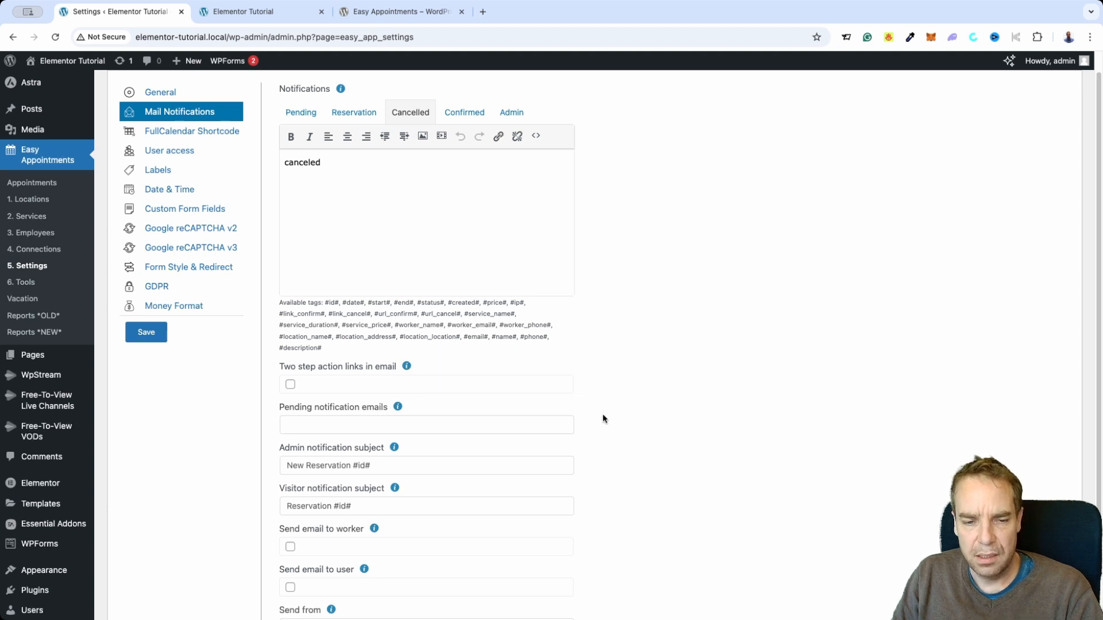
pyautogui.scroll(-2, 619, 448)
pyautogui.scroll(-1, 621, 448)
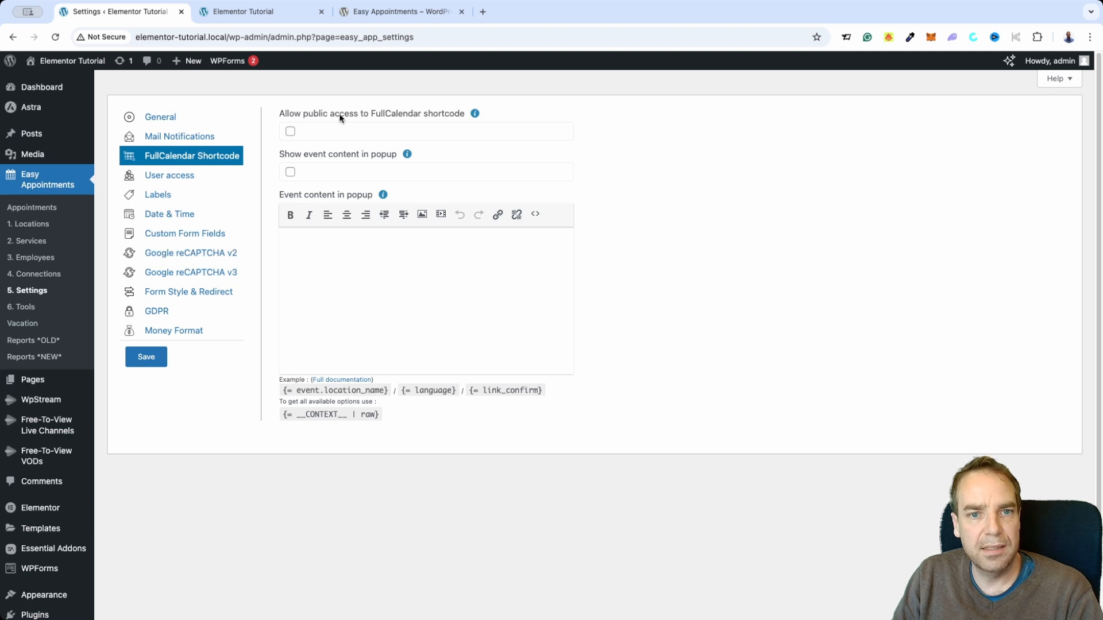
# Allow public access to the FullCalendar shortcode in the FullCalendar Shortcode settings and check the event popup option.
pyautogui.moveTo(474, 114)
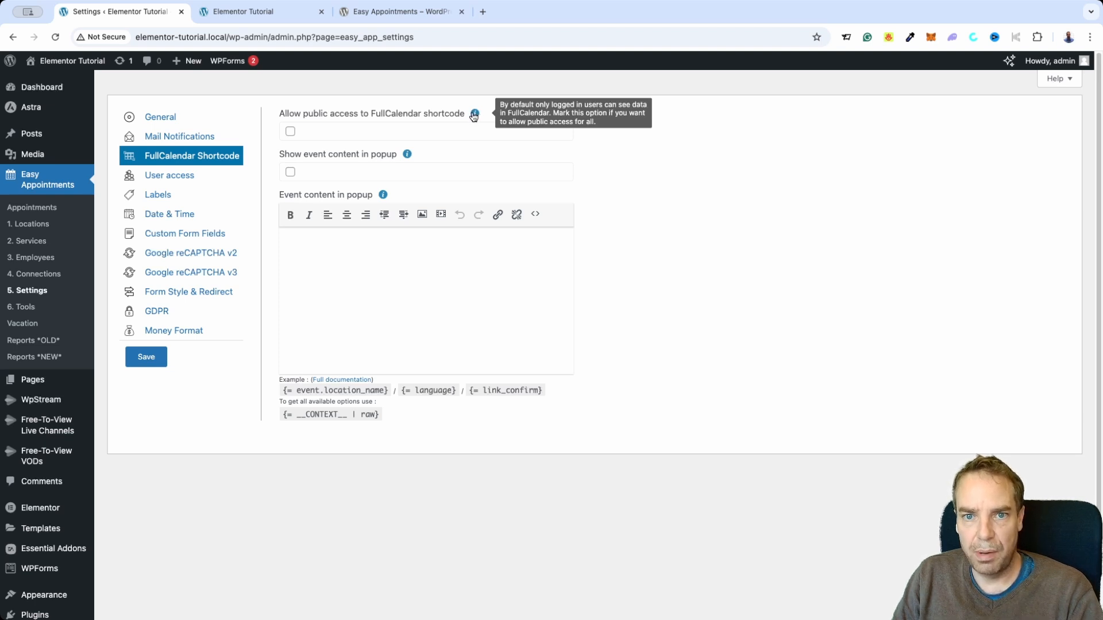
pyautogui.click(290, 132)
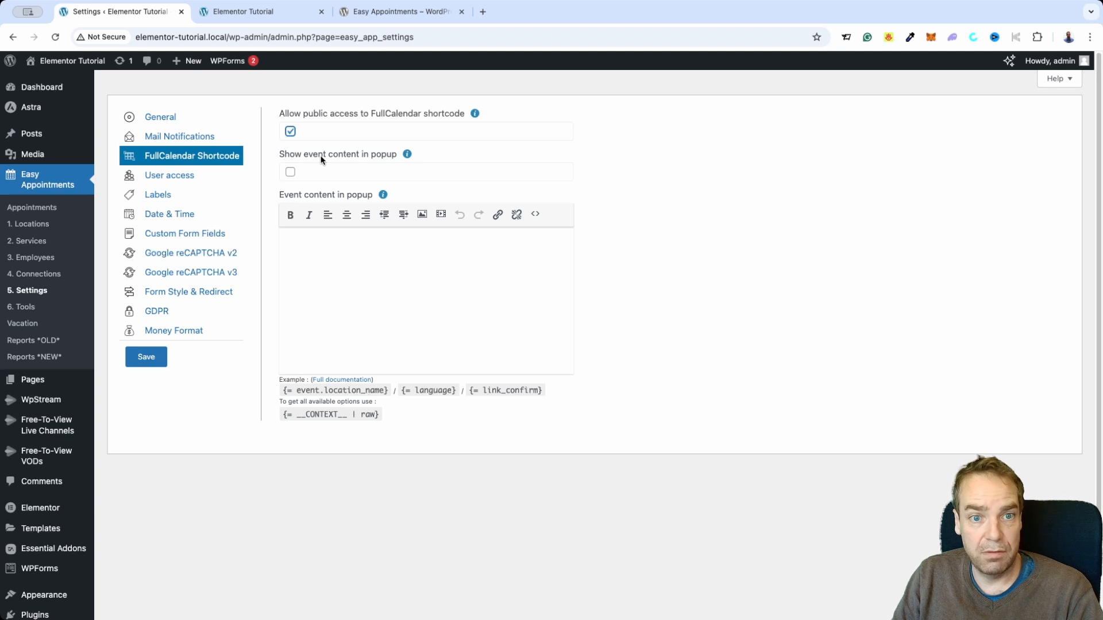
pyautogui.moveTo(408, 155)
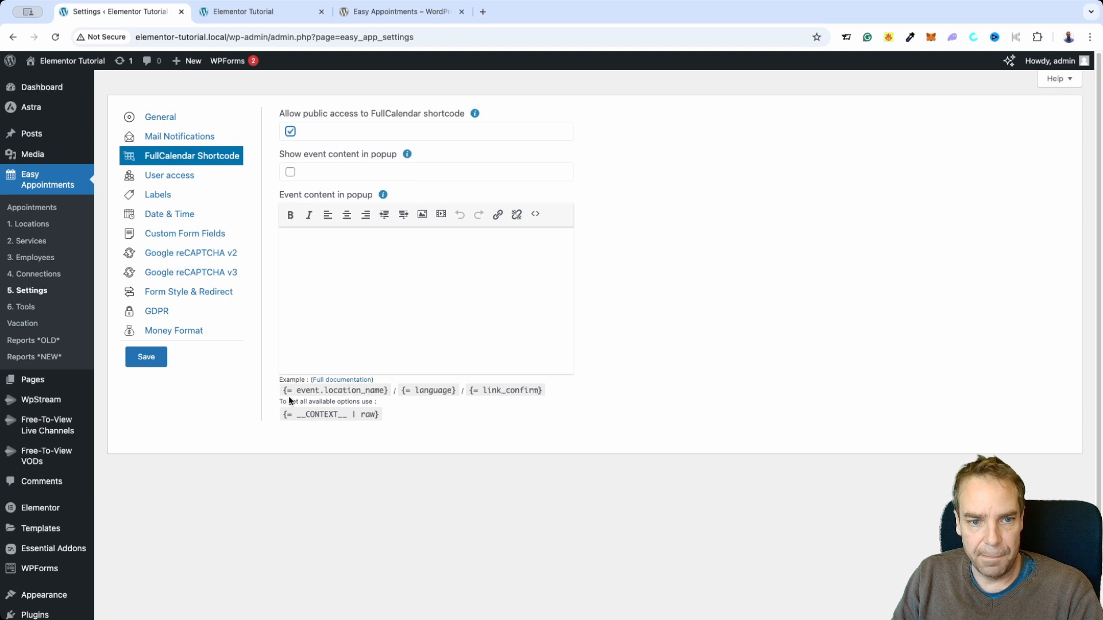
# Read through the full documentation on templates for the event popup content, then close it and return to the settings.
pyautogui.click(333, 382)
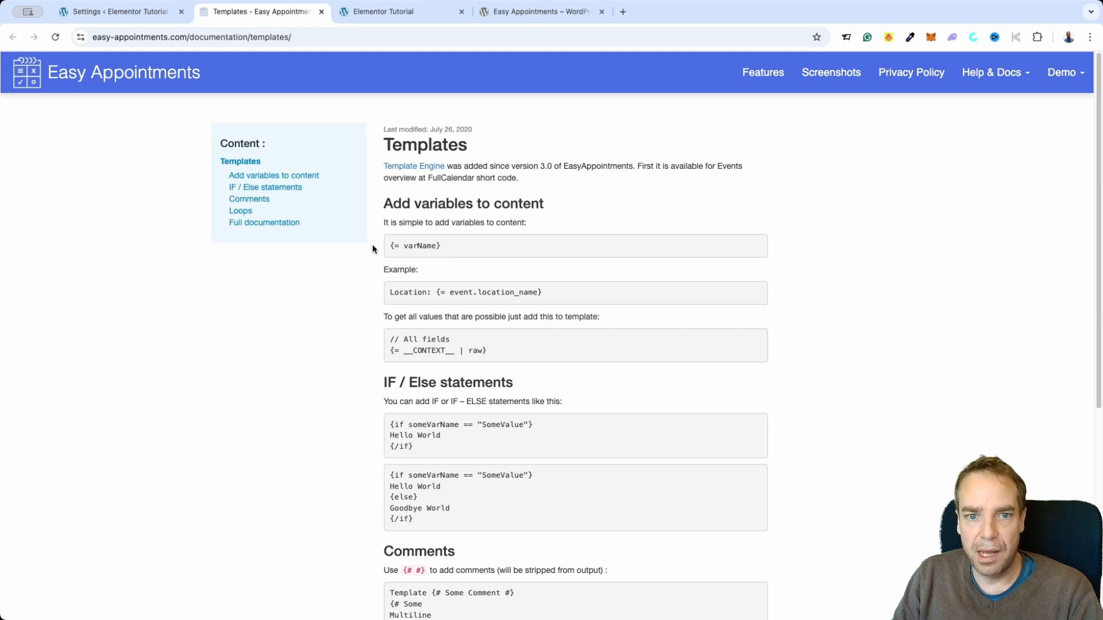
pyautogui.scroll(-3, 743, 327)
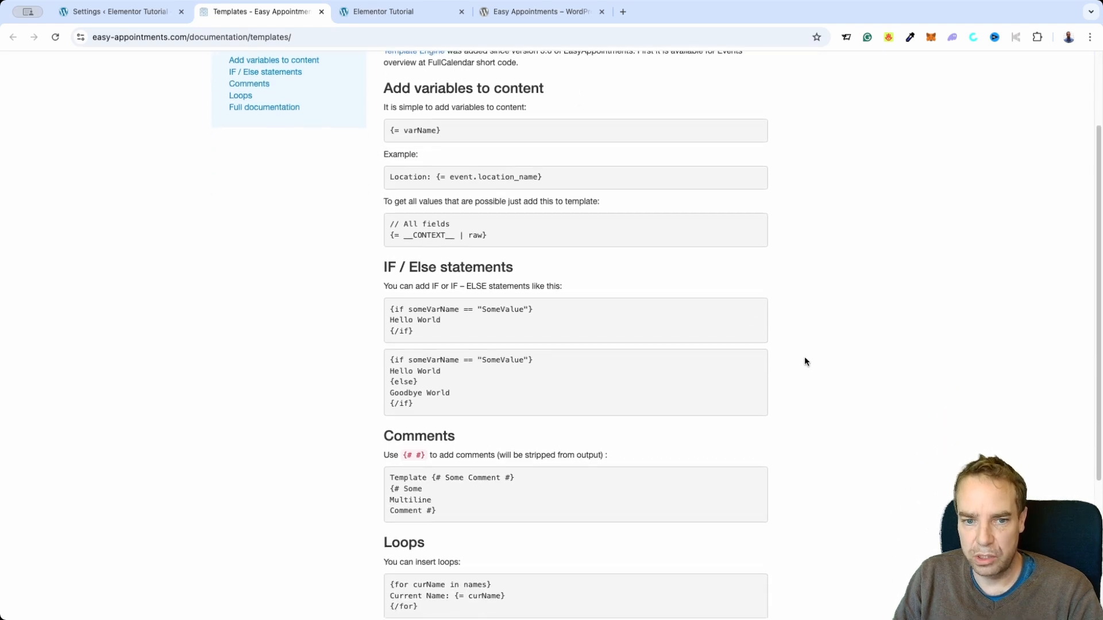
pyautogui.scroll(-2, 804, 361)
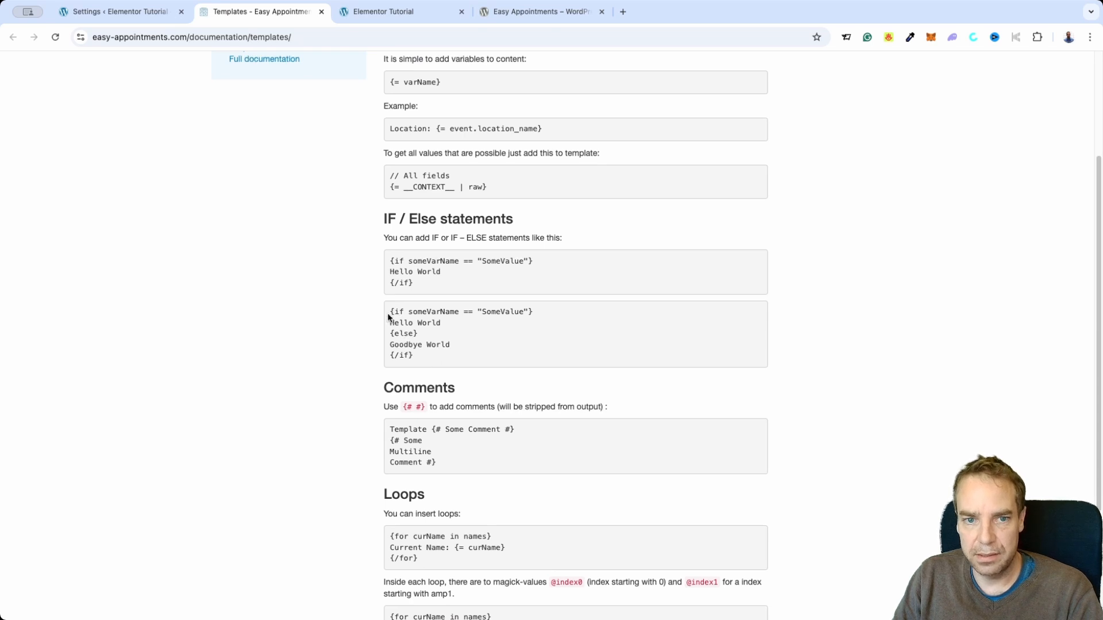
pyautogui.scroll(-1, 737, 423)
pyautogui.scroll(-3, 737, 422)
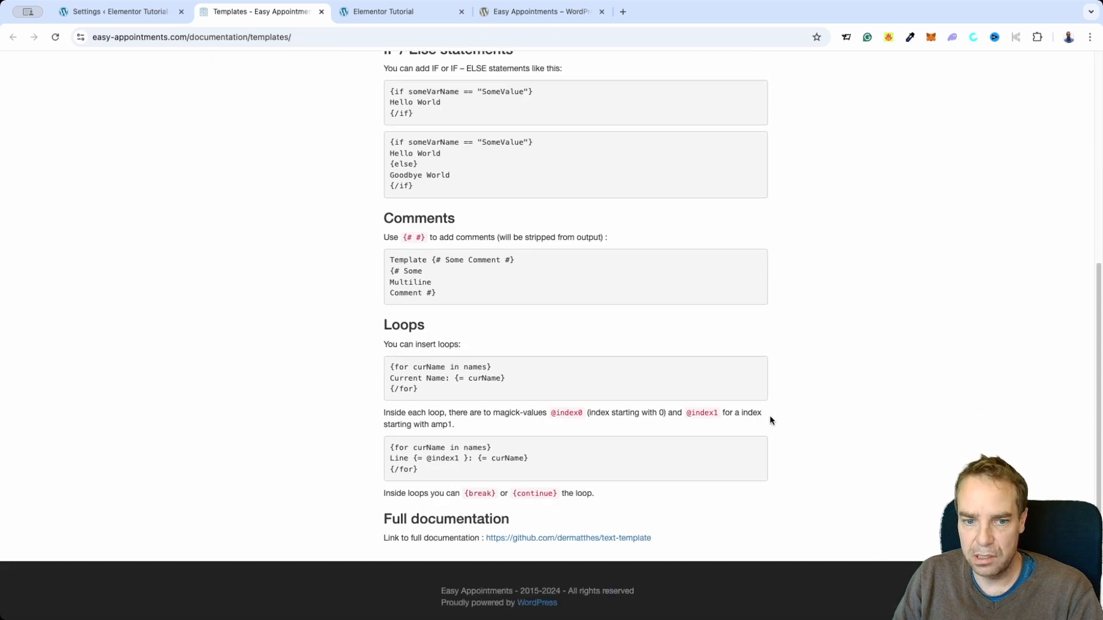
pyautogui.scroll(6, 795, 435)
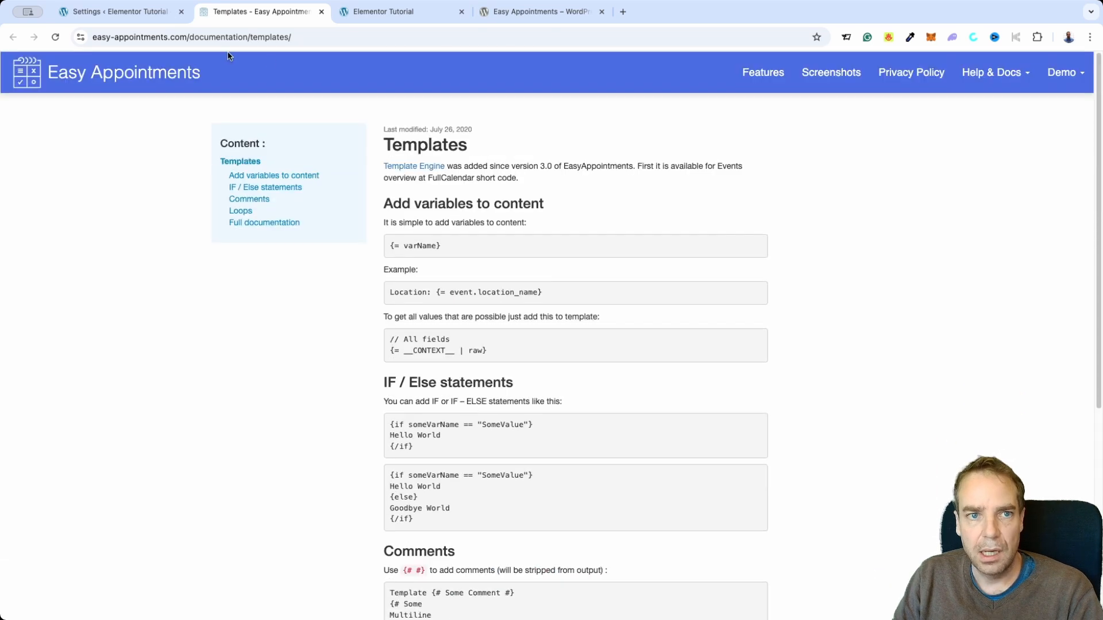
pyautogui.click(321, 12)
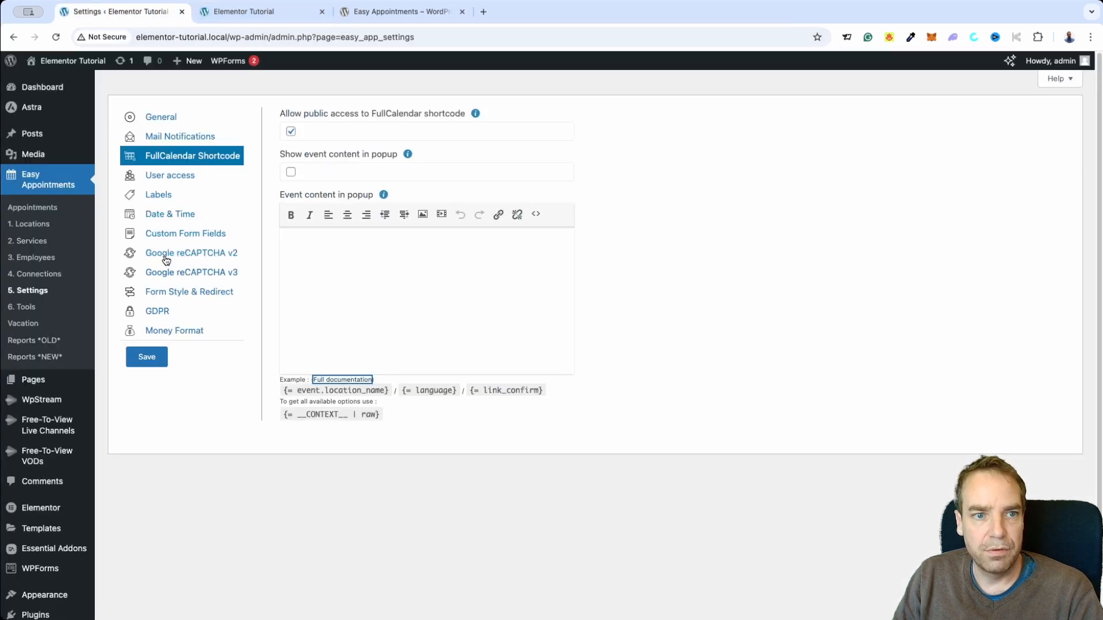
# Review the User access capability fields and the Labels settings for service, location, worker and done message.
pyautogui.click(178, 178)
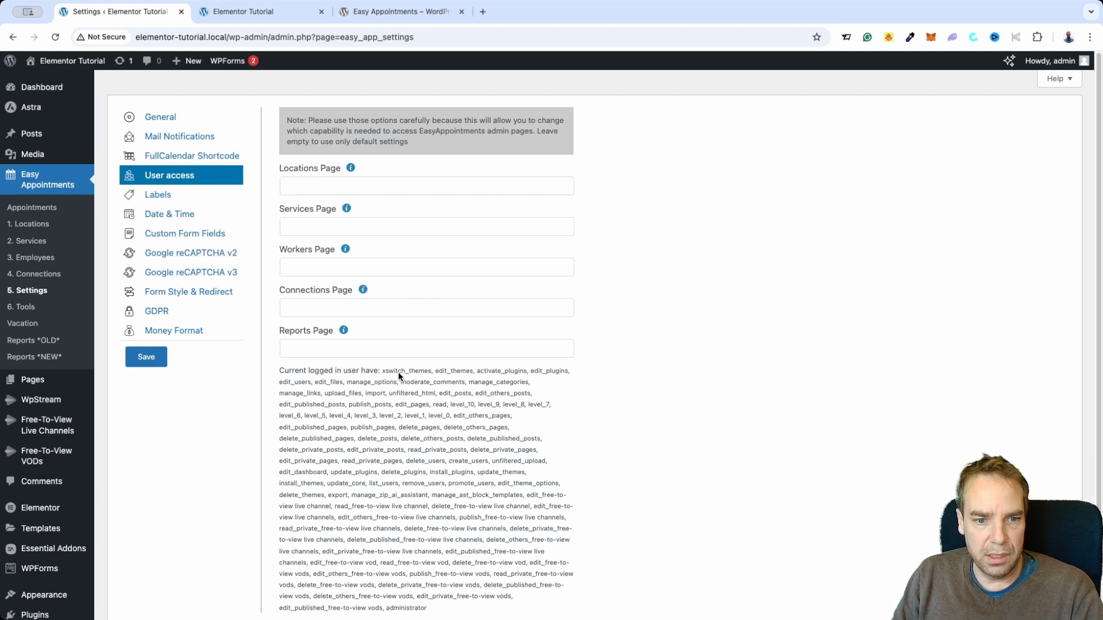
pyautogui.scroll(-2, 572, 381)
pyautogui.scroll(2, 572, 381)
pyautogui.moveTo(349, 170)
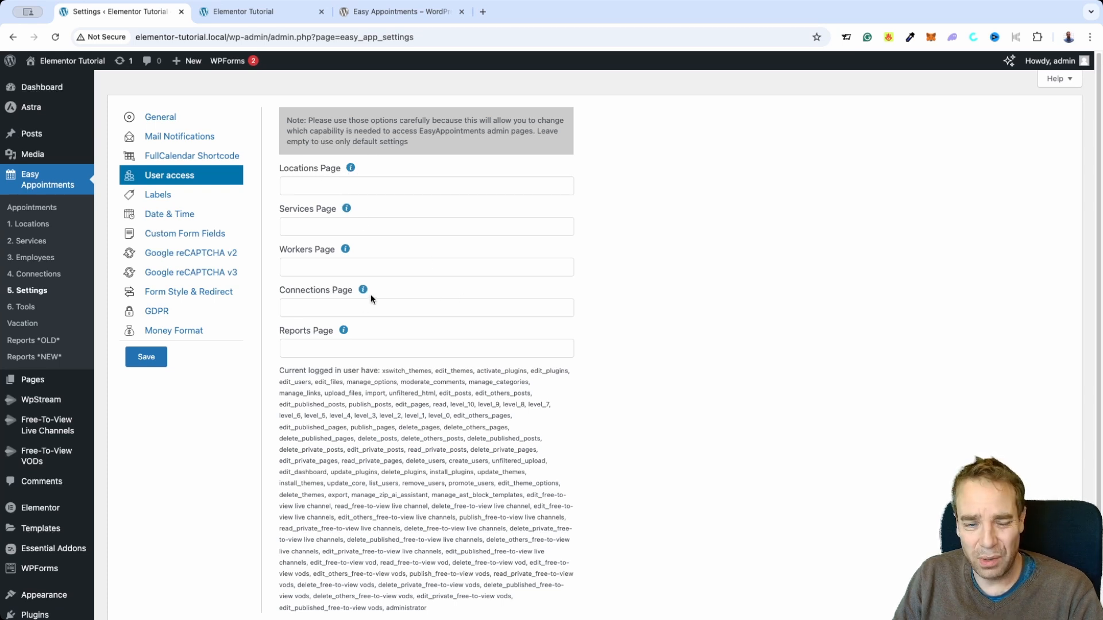
pyautogui.click(169, 199)
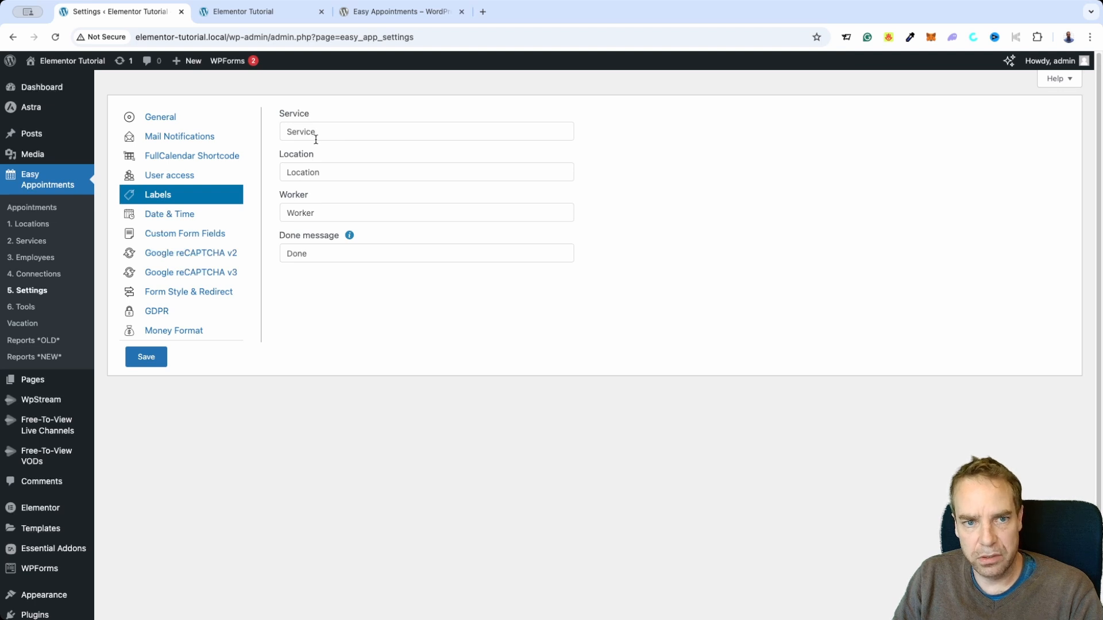
pyautogui.click(345, 170)
pyautogui.moveTo(352, 170); pyautogui.dragTo(267, 174)
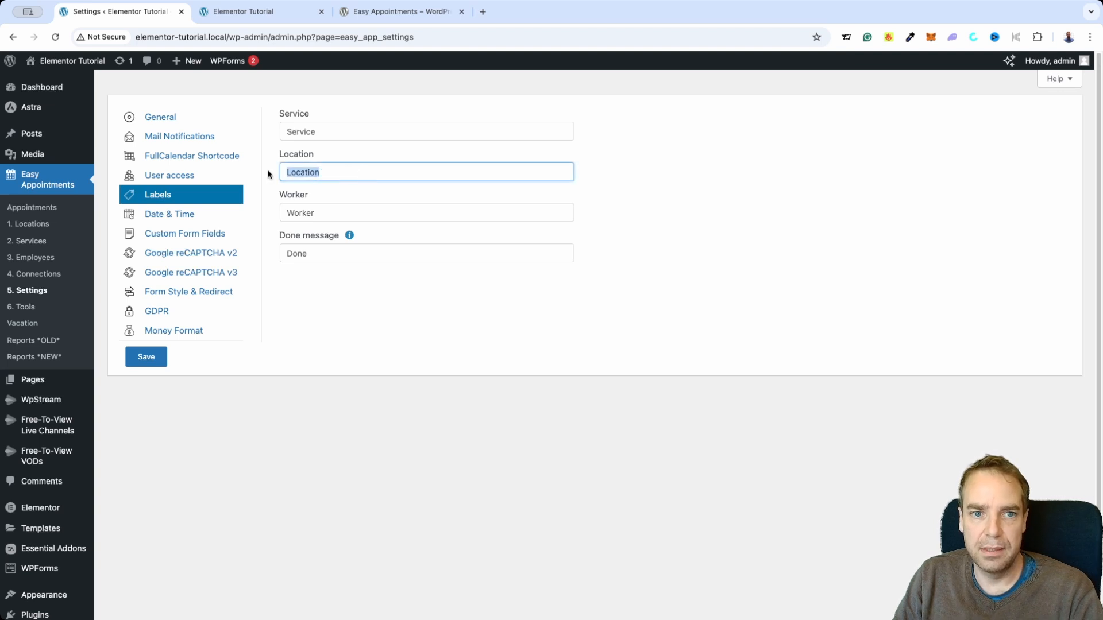
pyautogui.click(271, 173)
# Check the available time formats and calendar localization choices in the Date & Time settings, keeping the current selections.
pyautogui.click(190, 220)
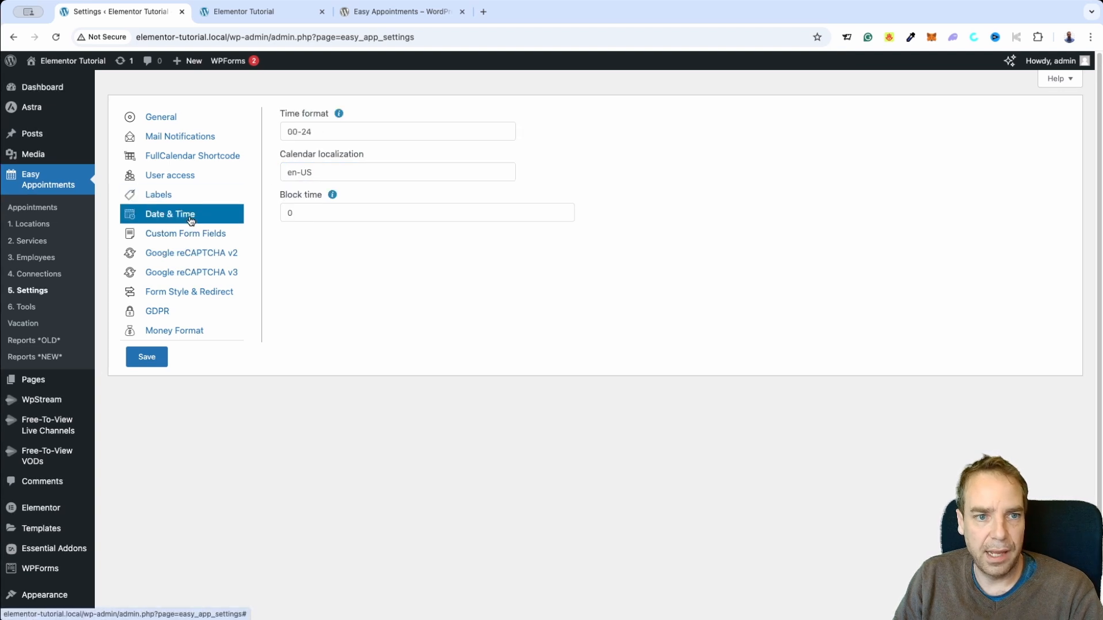
pyautogui.click(319, 136)
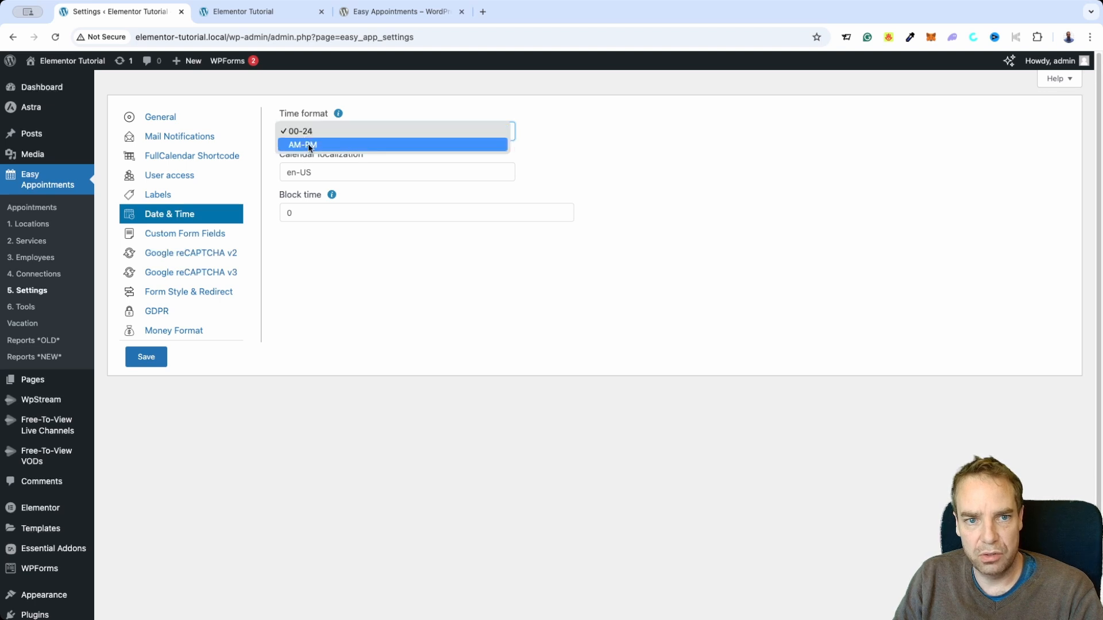
pyautogui.click(599, 149)
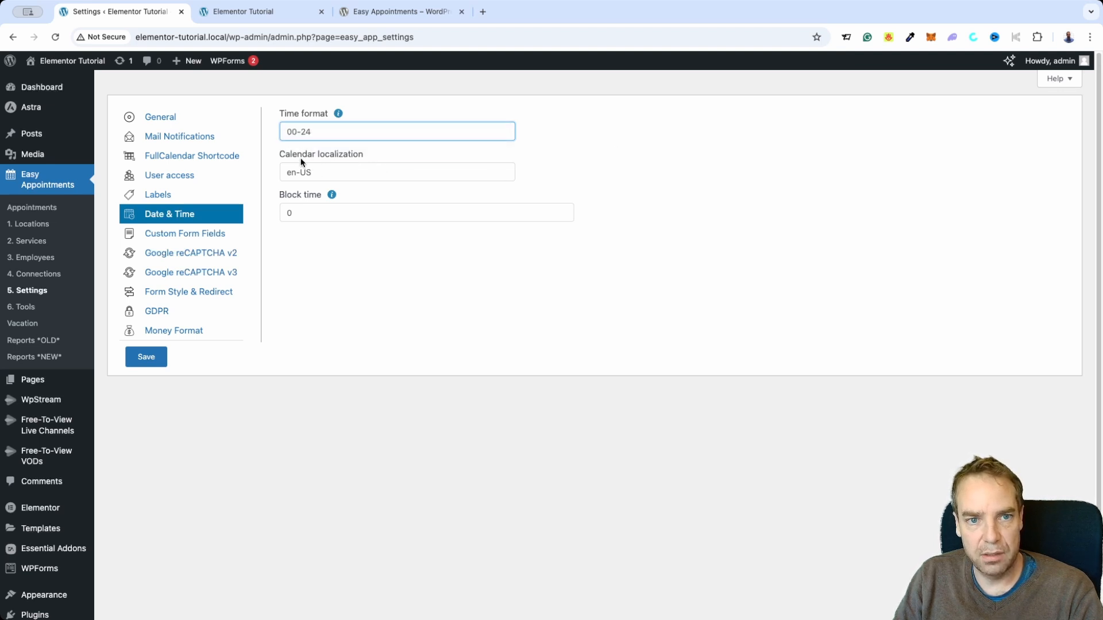
pyautogui.click(350, 174)
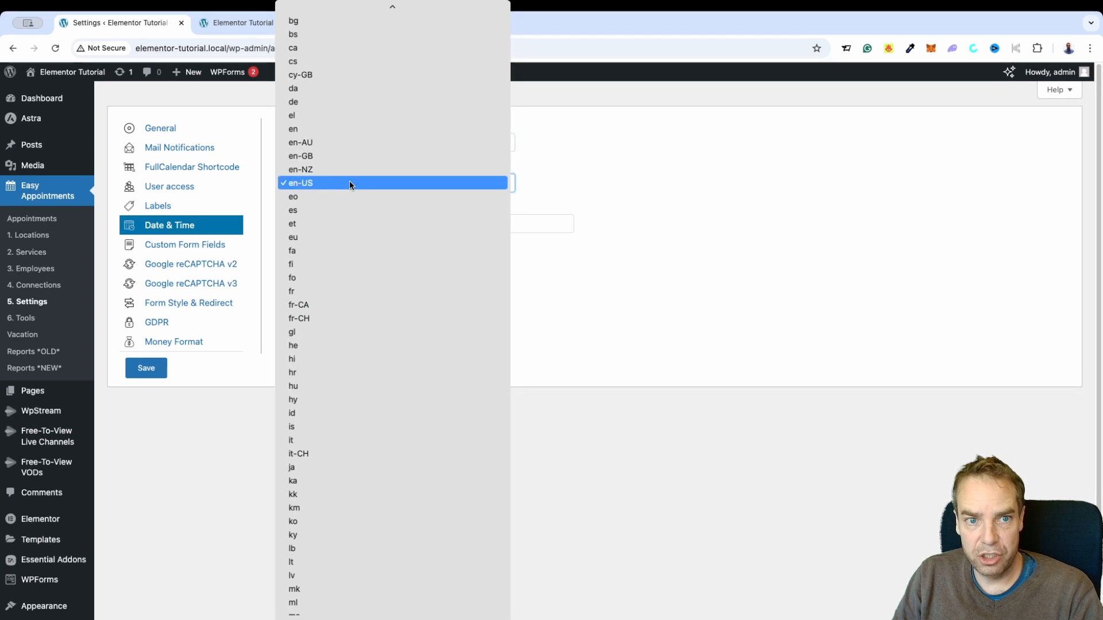
pyautogui.click(612, 163)
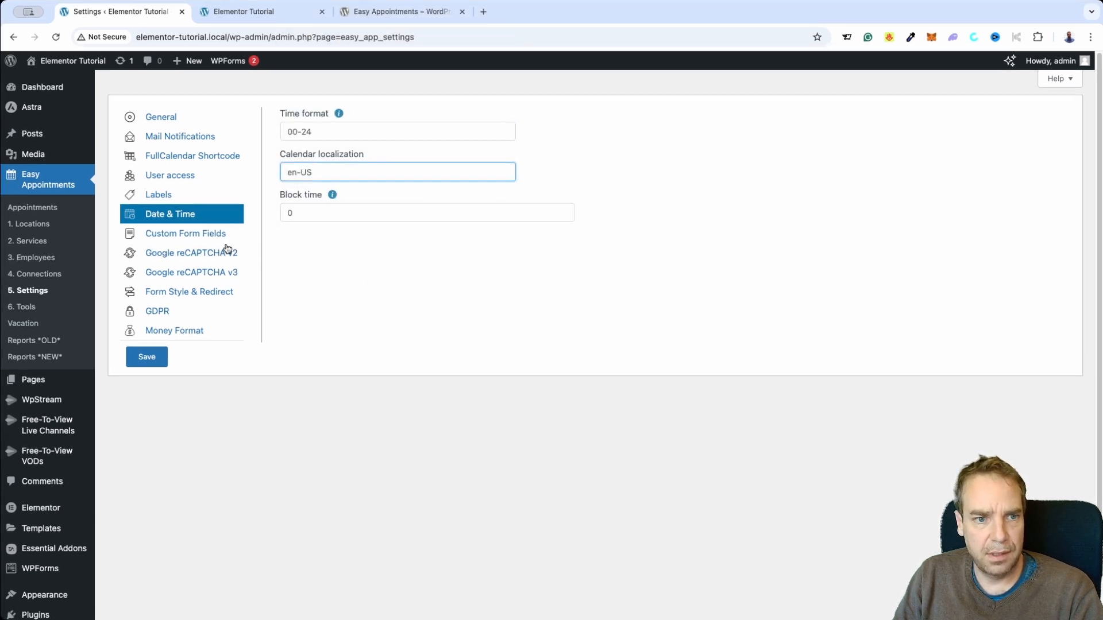
# Review the Custom Form Fields, Form Style & Redirect and GDPR settings.
pyautogui.click(195, 236)
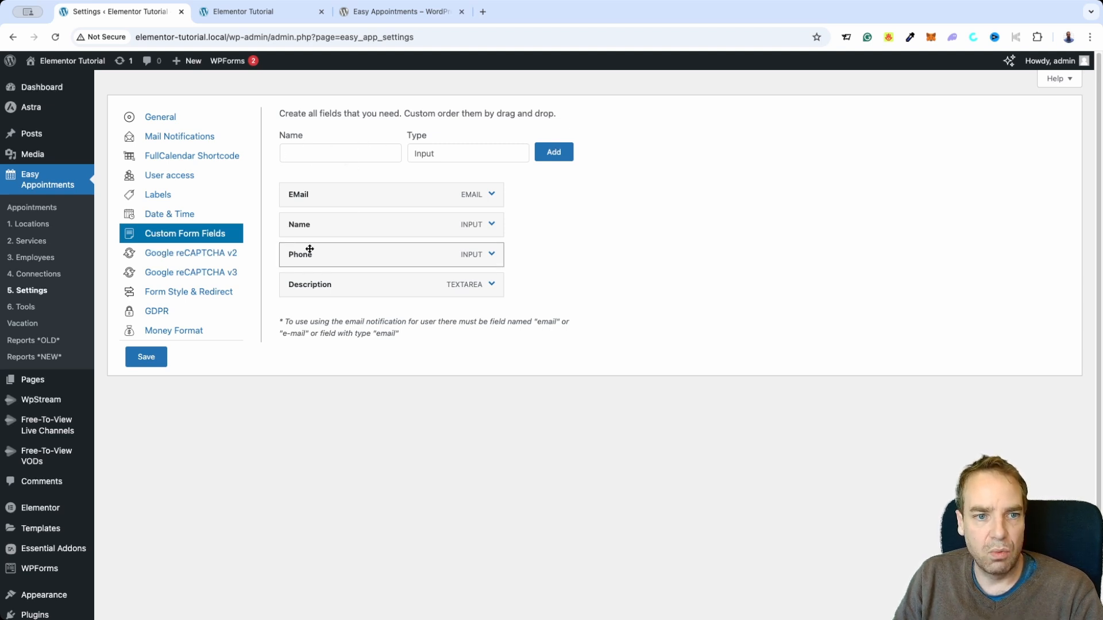
pyautogui.click(192, 294)
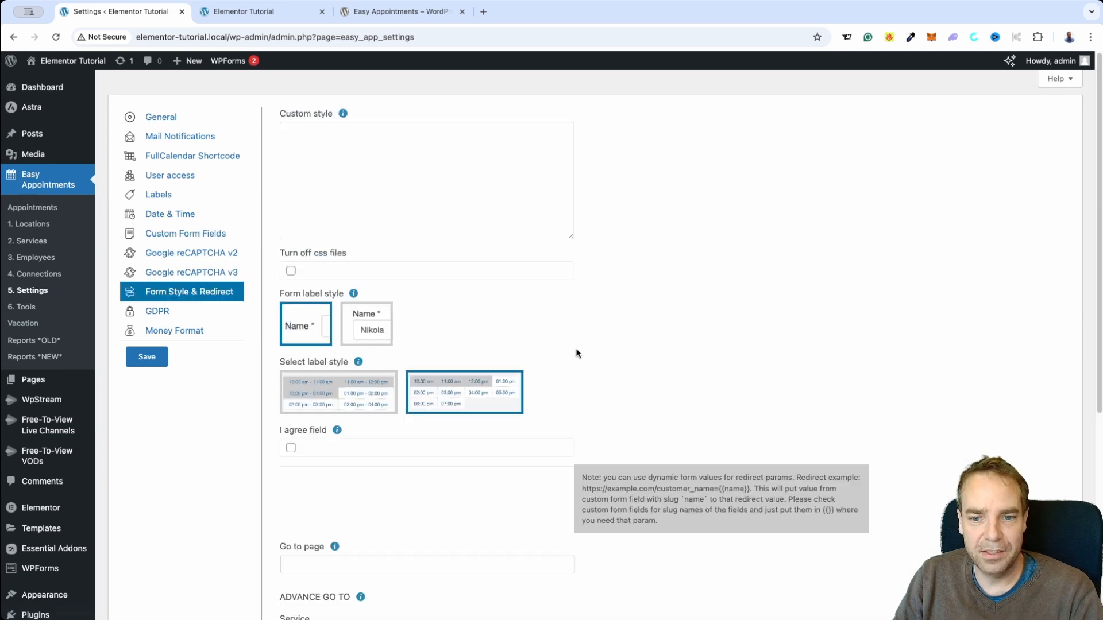
pyautogui.click(201, 315)
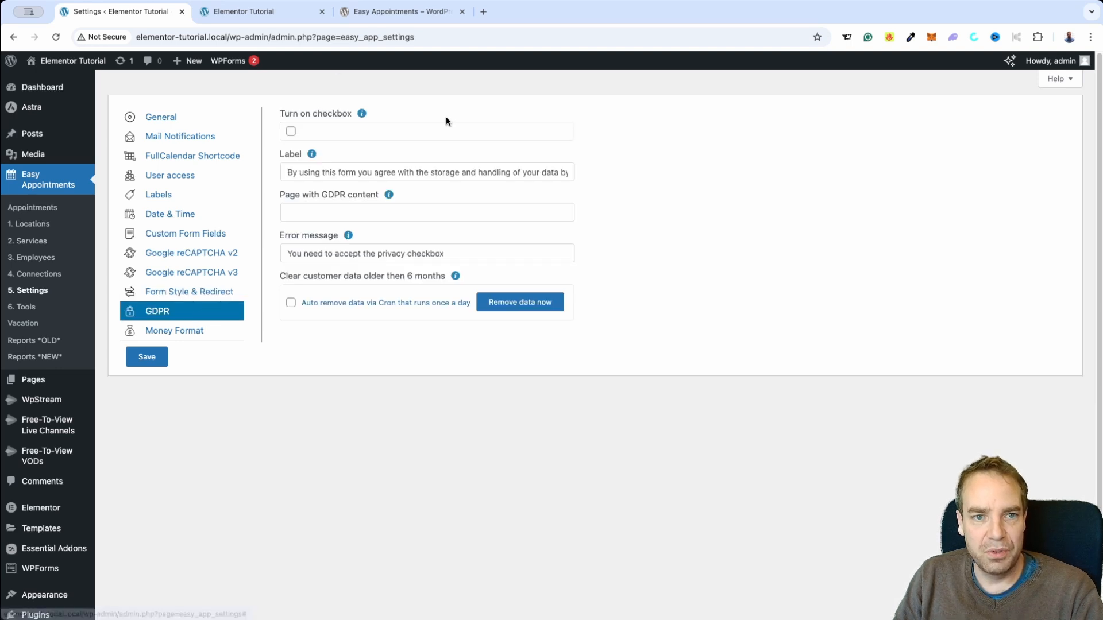
# Check the Money Format settings and save the Easy Appointments settings.
pyautogui.click(188, 330)
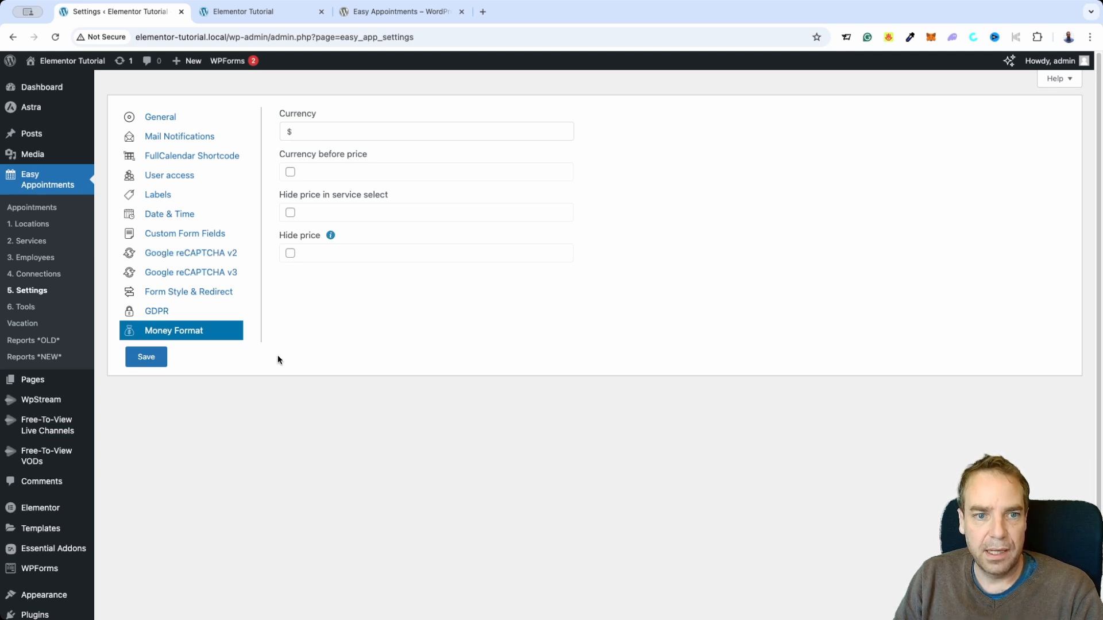
pyautogui.click(147, 358)
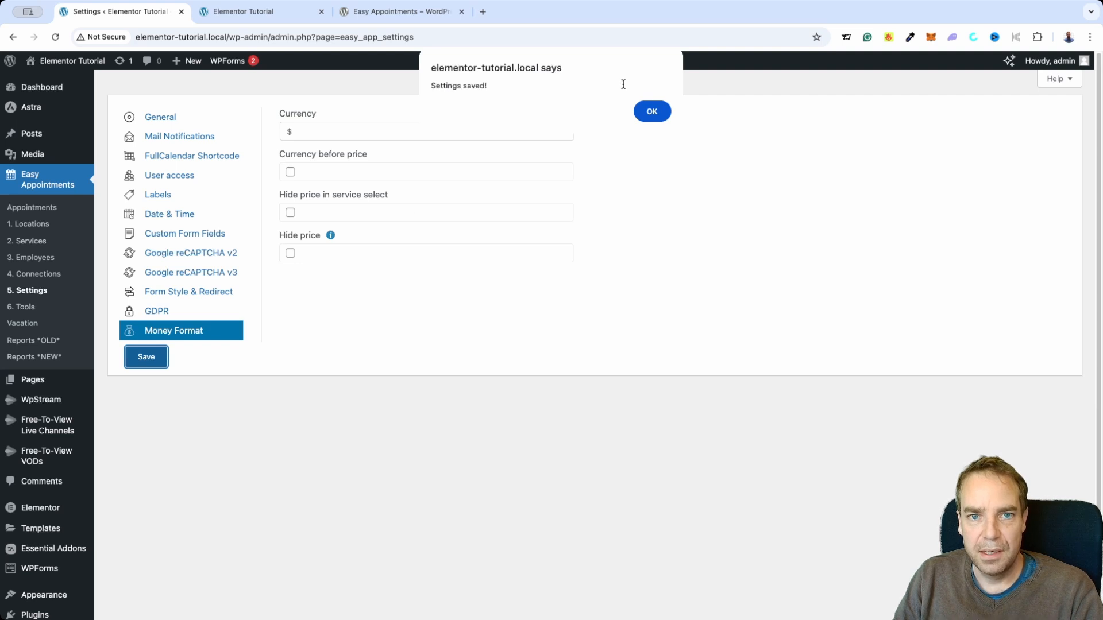
pyautogui.click(652, 113)
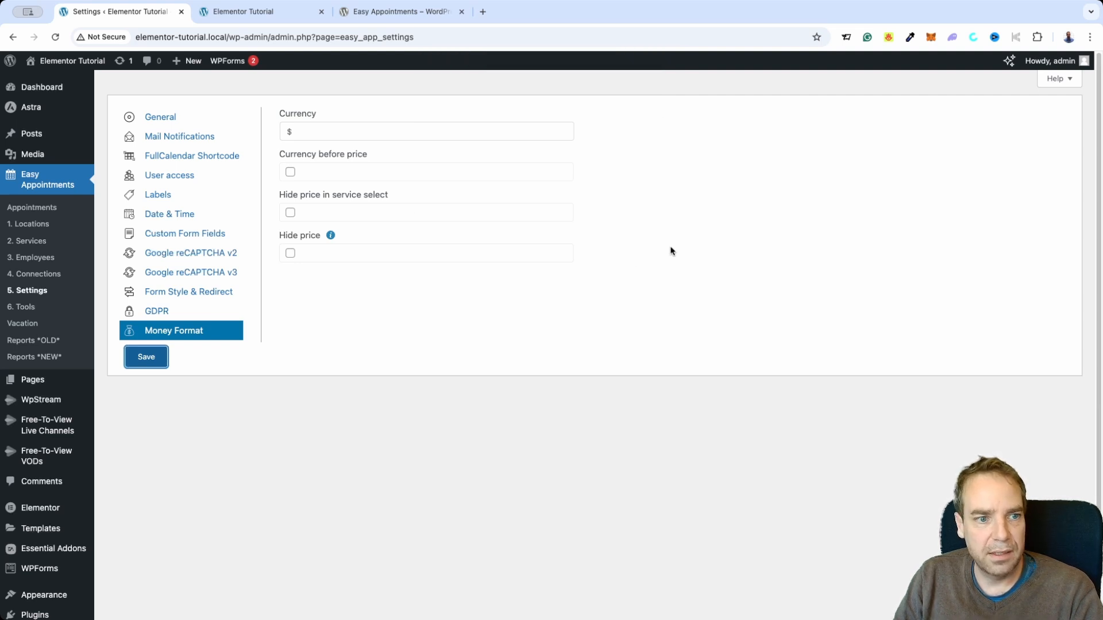
# Look over the plugin's Tools page with the test email and error log, the Vacation page and the Appointments list.
pyautogui.click(25, 308)
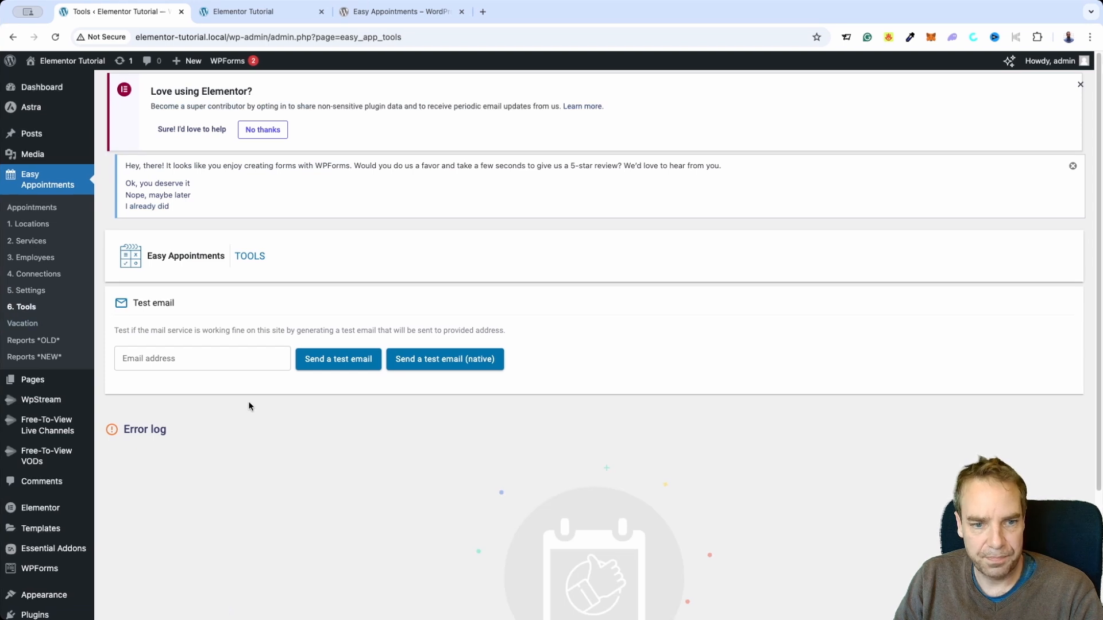
pyautogui.scroll(-3, 302, 422)
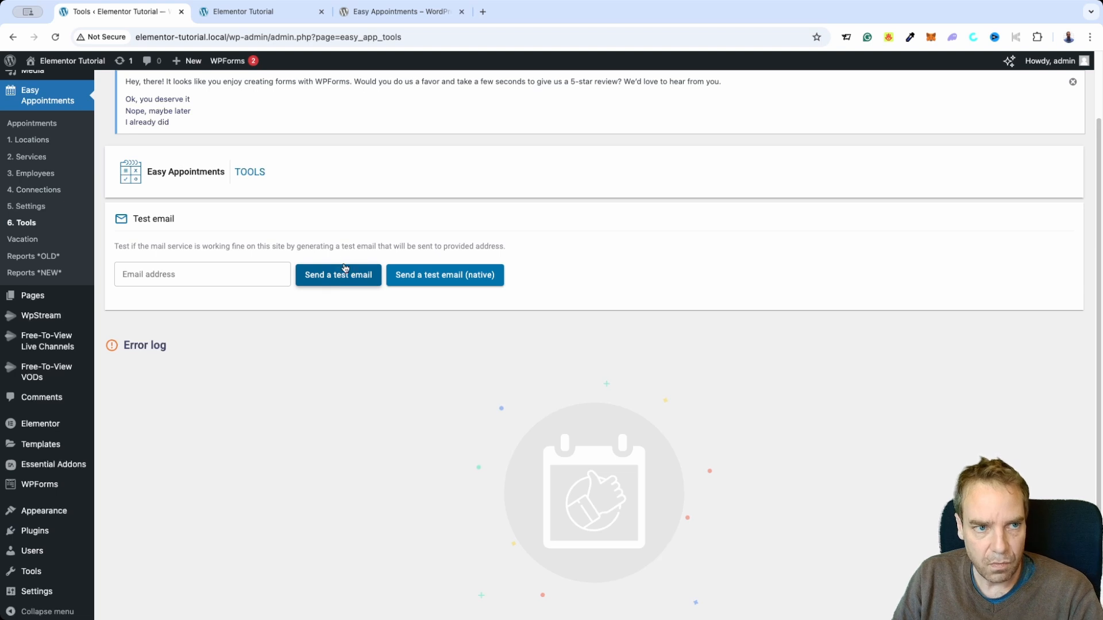
pyautogui.click(18, 246)
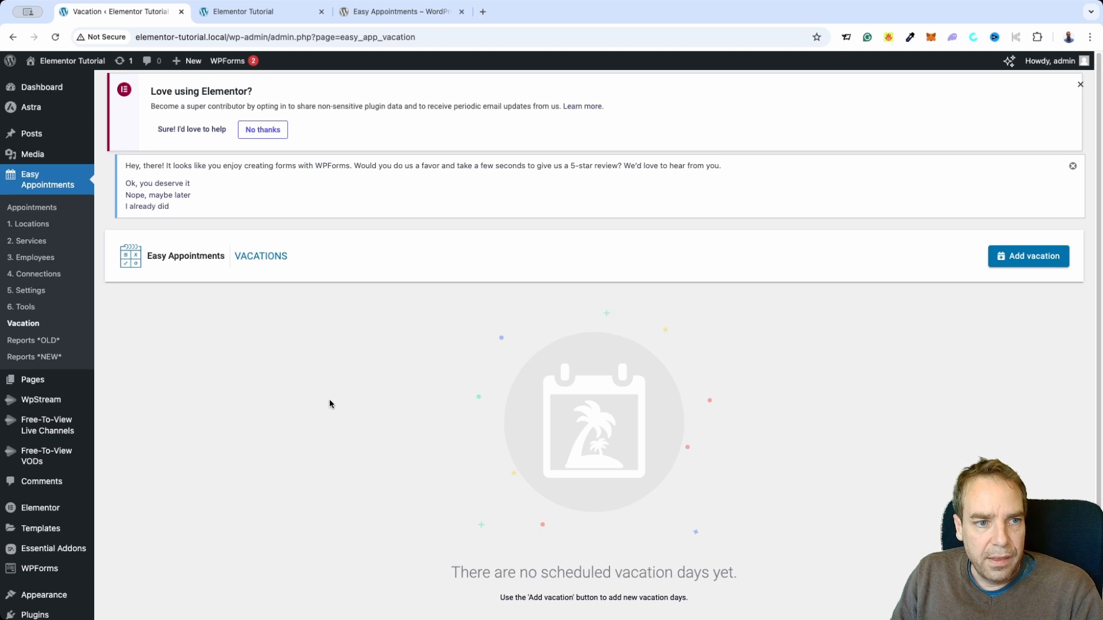
pyautogui.click(49, 210)
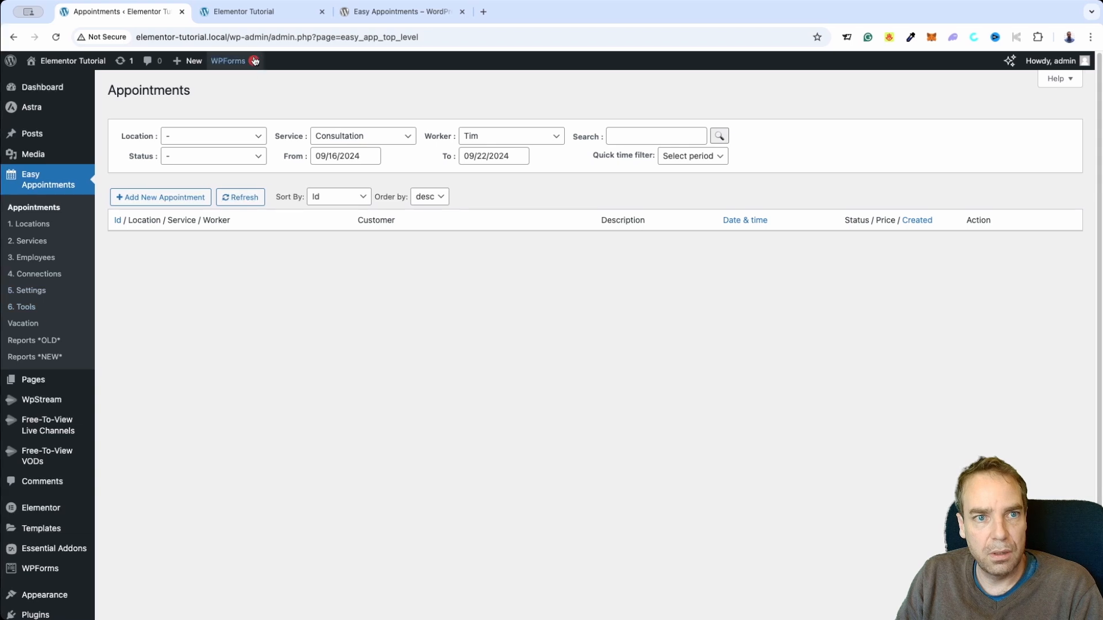
# Switch to the live website and look through its home page.
pyautogui.click(246, 14)
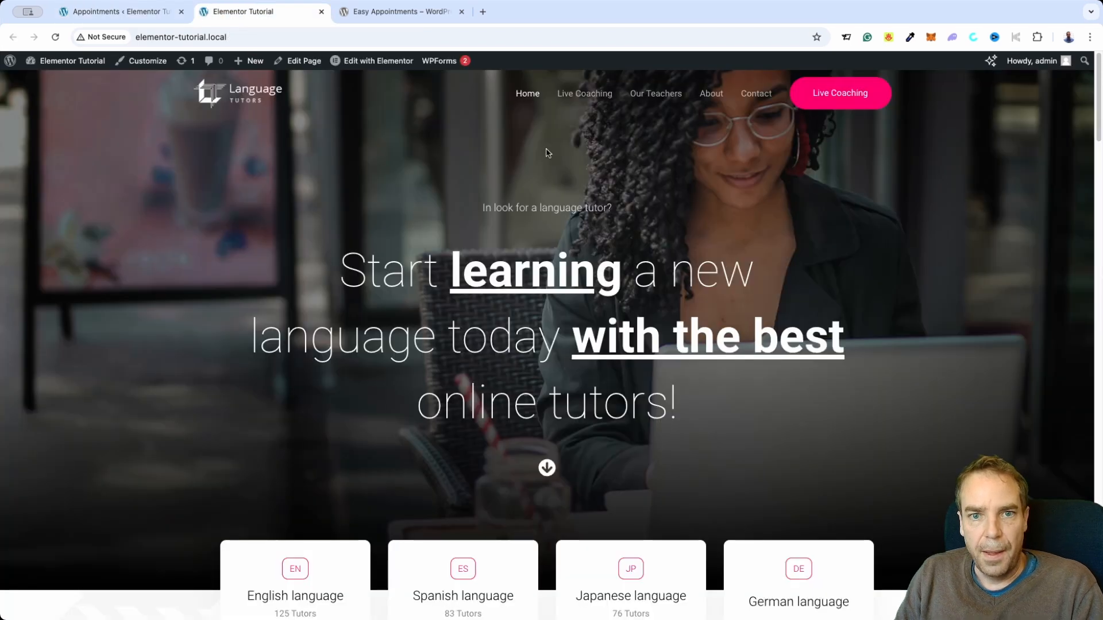
pyautogui.scroll(-7, 538, 161)
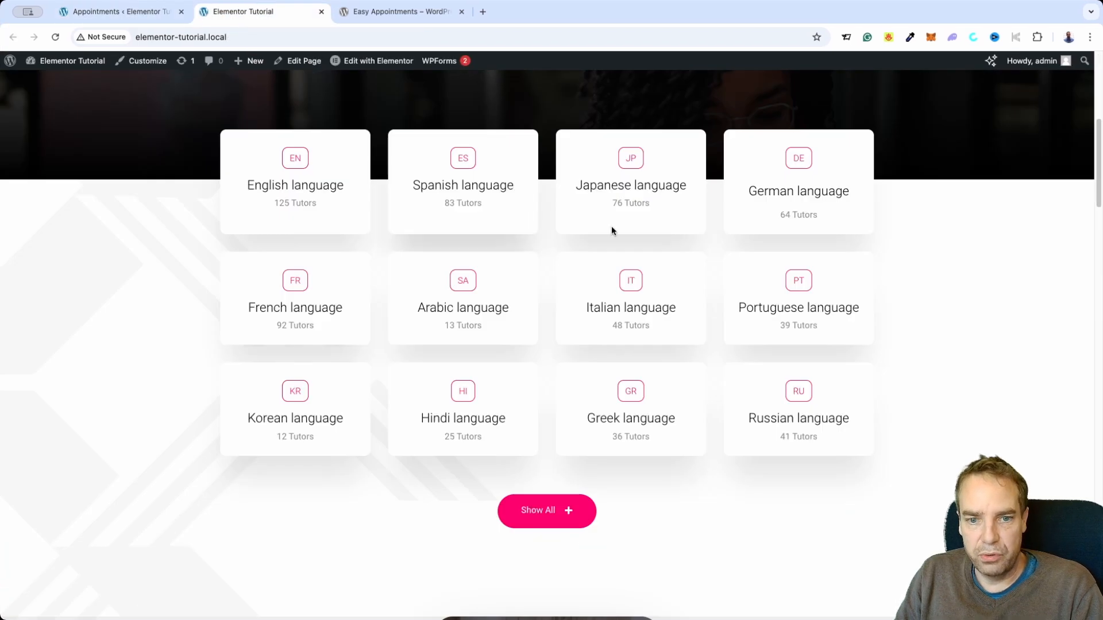
pyautogui.scroll(-7, 611, 230)
pyautogui.scroll(9, 660, 308)
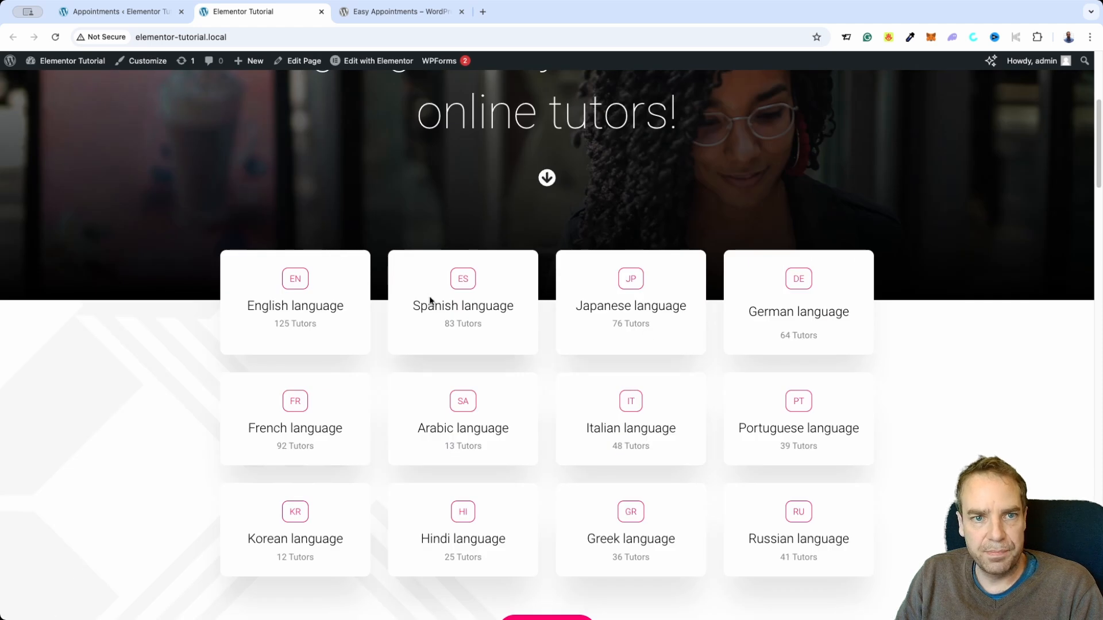
# Open the home page for editing with Elementor in a new browser tab.
pyautogui.scroll(4, 429, 299)
pyautogui.scroll(2, 402, 173)
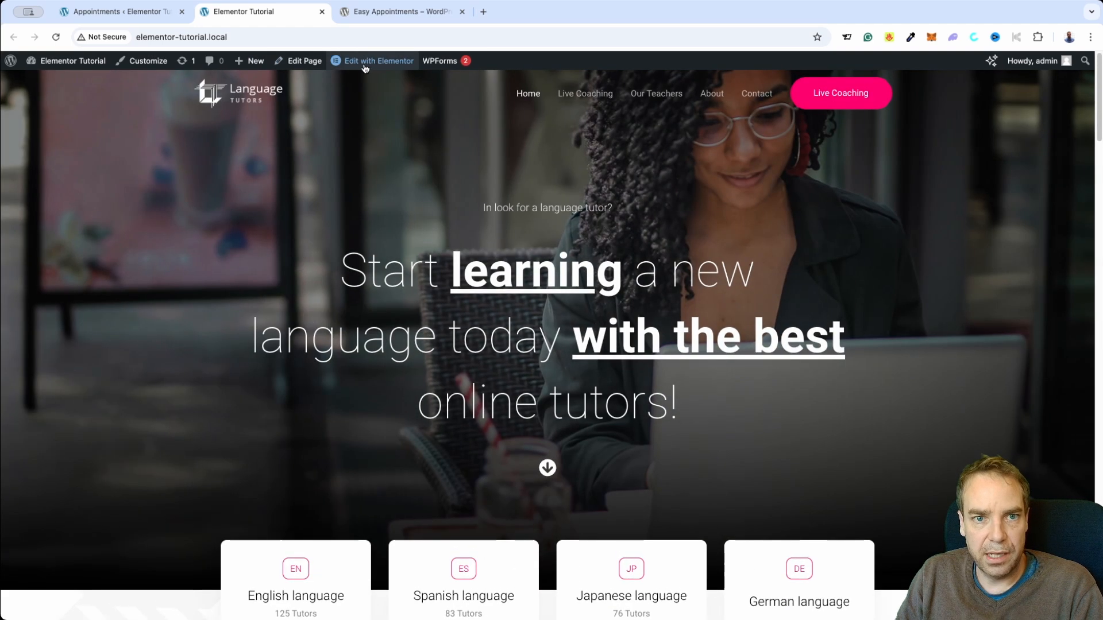
pyautogui.rightClick(384, 60)
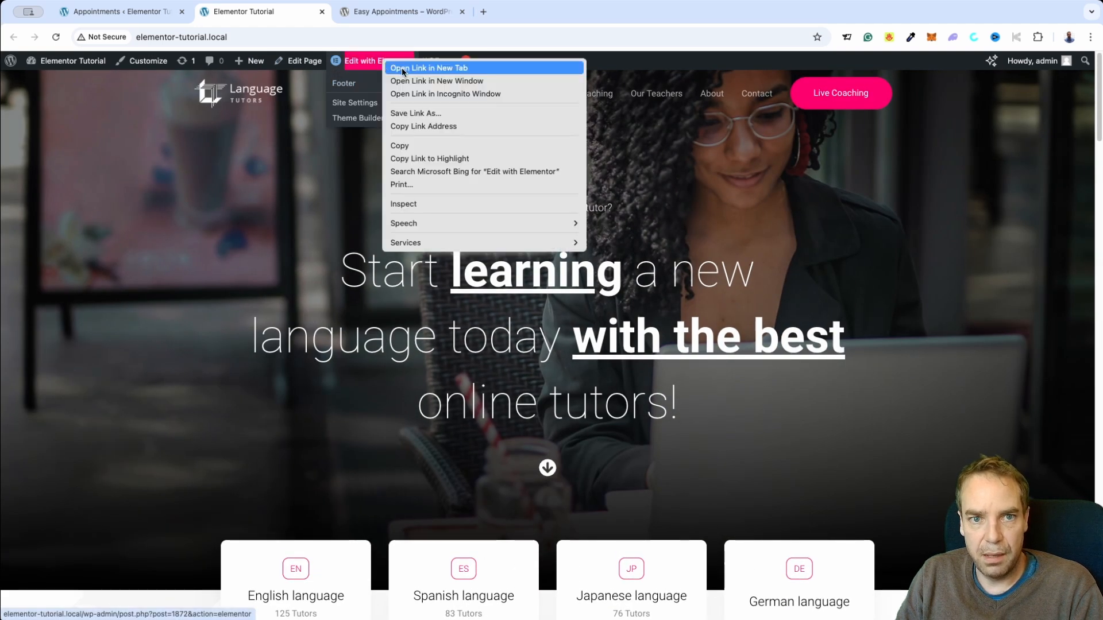
pyautogui.click(401, 68)
pyautogui.click(374, 14)
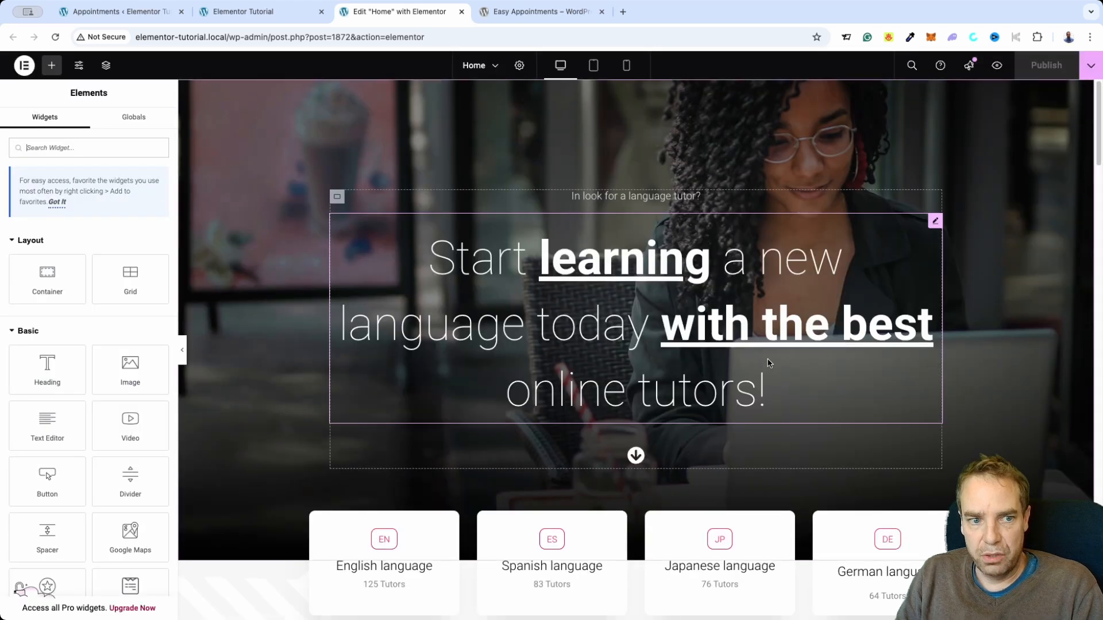
# Find the Shortcode widget by searching for "short" and place it above the Read More button in the About us section.
pyautogui.scroll(-3, 1051, 386)
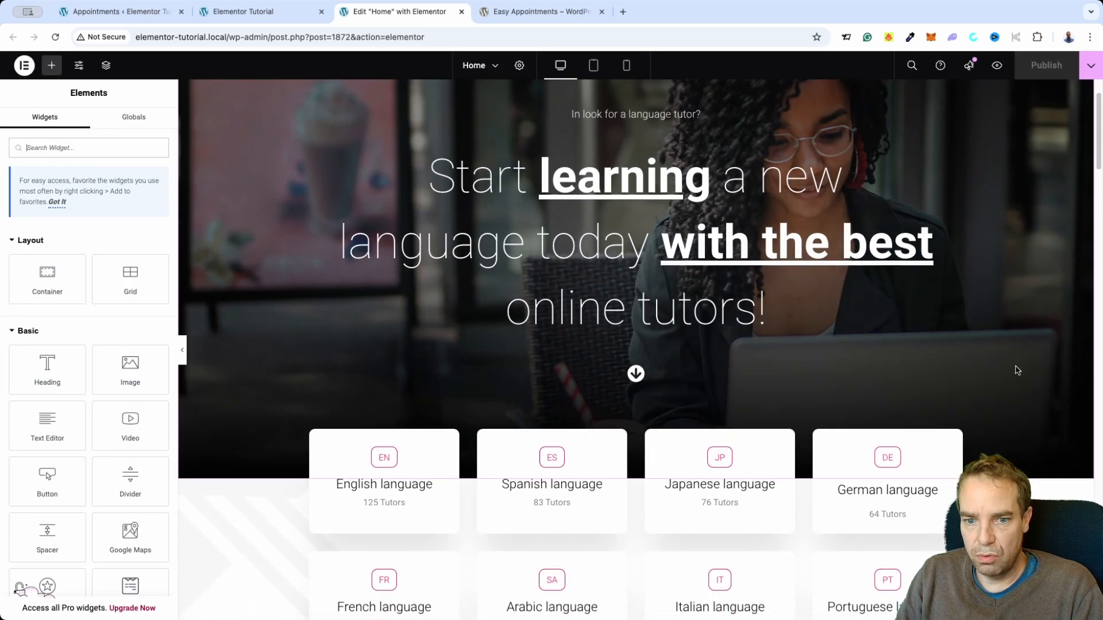
pyautogui.scroll(-10, 1018, 370)
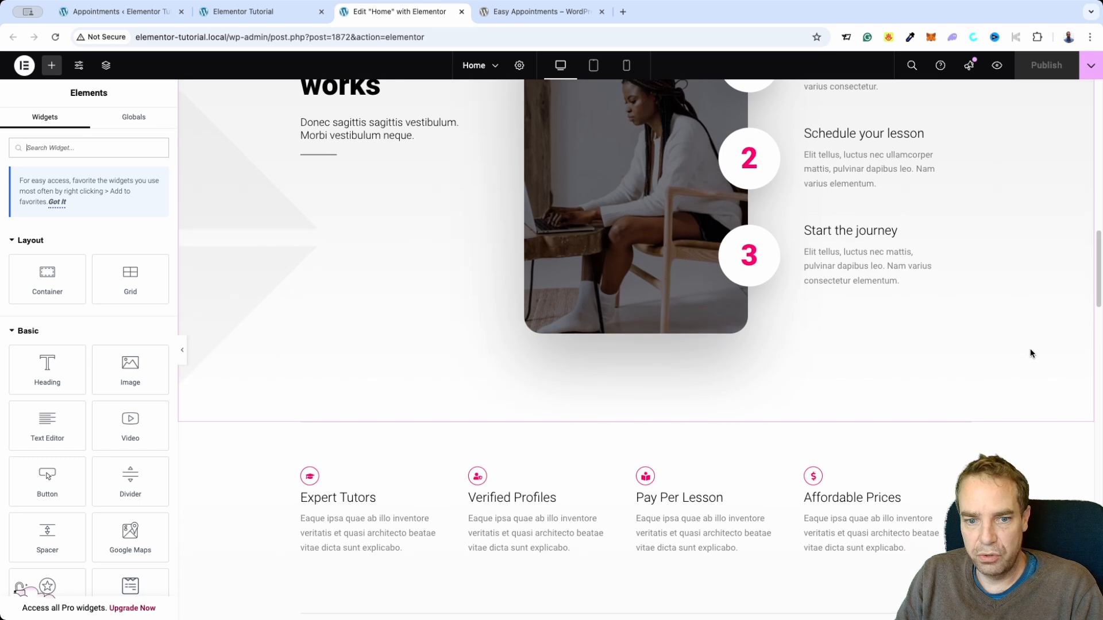
pyautogui.scroll(-6, 1029, 348)
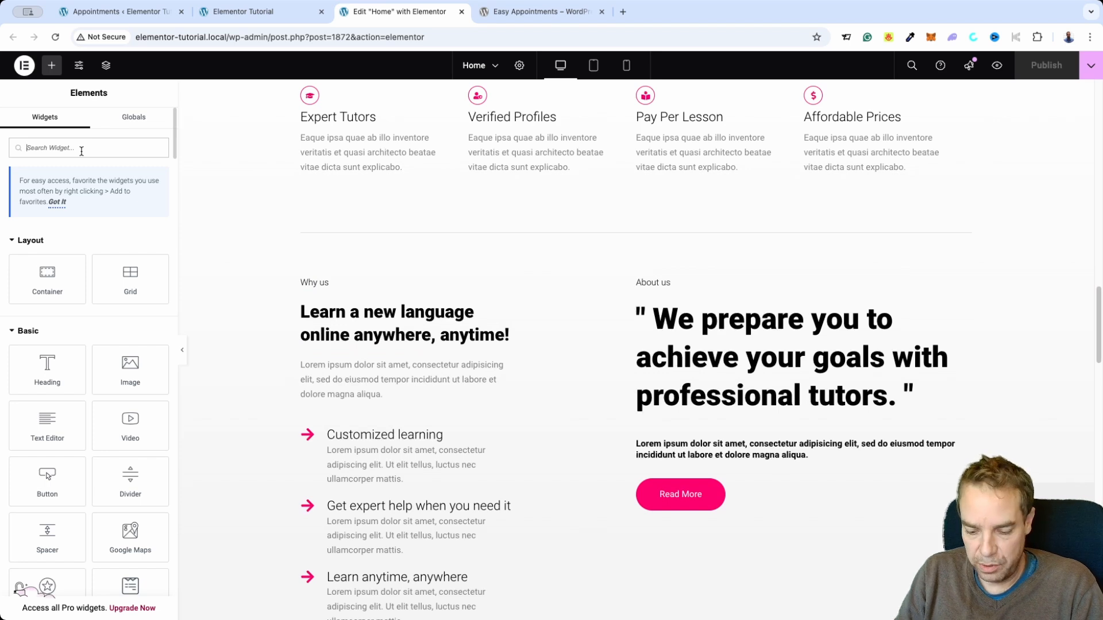
pyautogui.click(81, 151)
pyautogui.write('short')
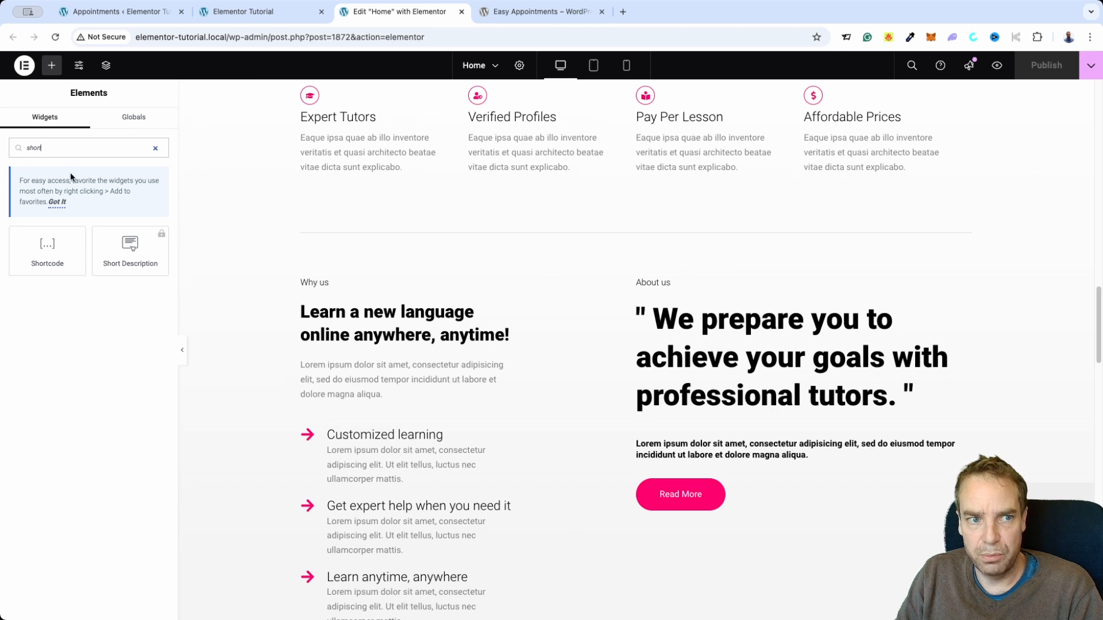
pyautogui.moveTo(39, 247); pyautogui.dragTo(714, 460)
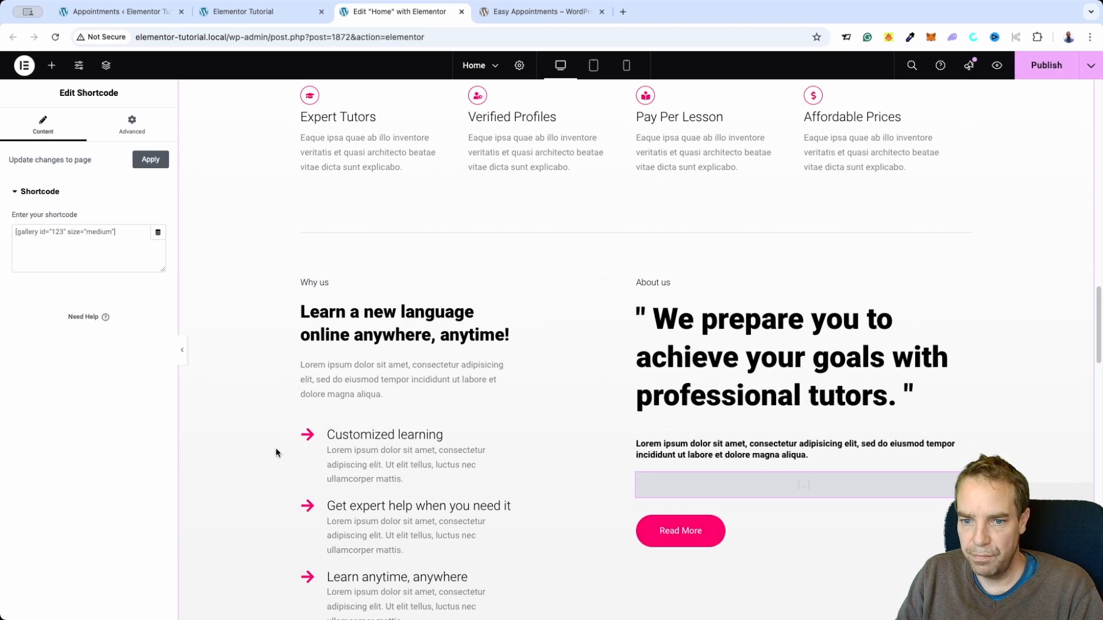
# Set the widget's shortcode to [ea_standard], apply it and publish the home page.
pyautogui.click(47, 229)
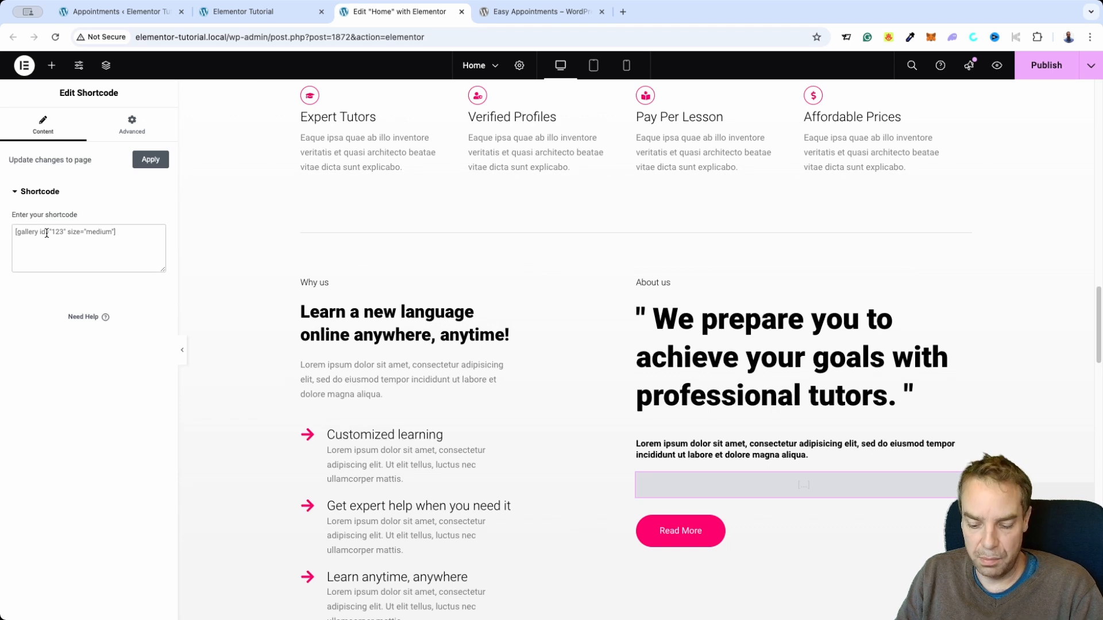
pyautogui.write('[ea_standard]')
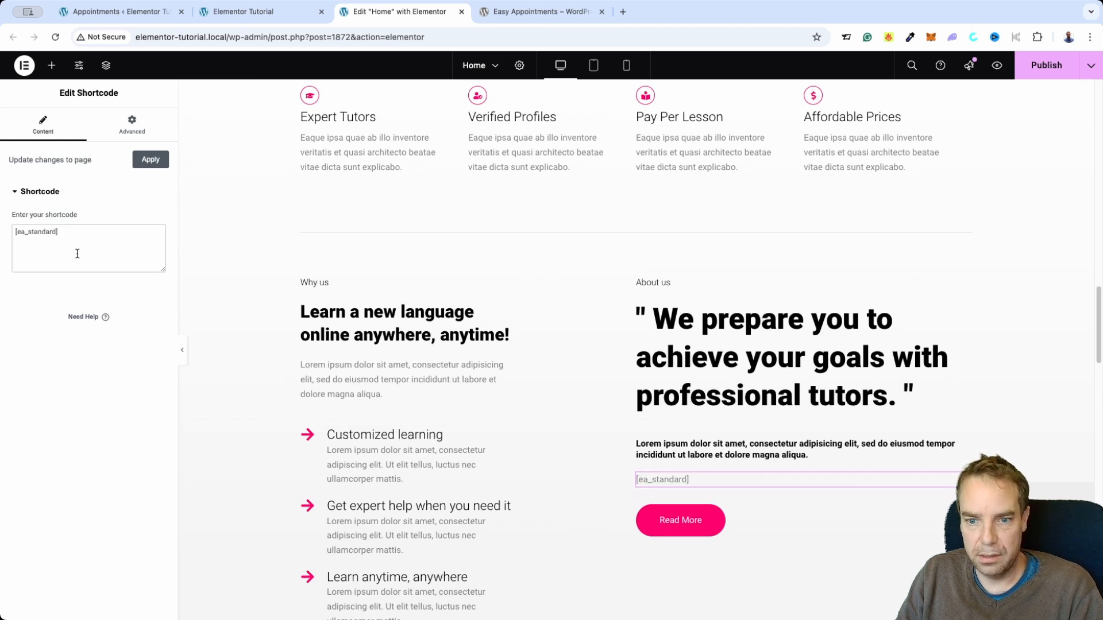
pyautogui.click(149, 160)
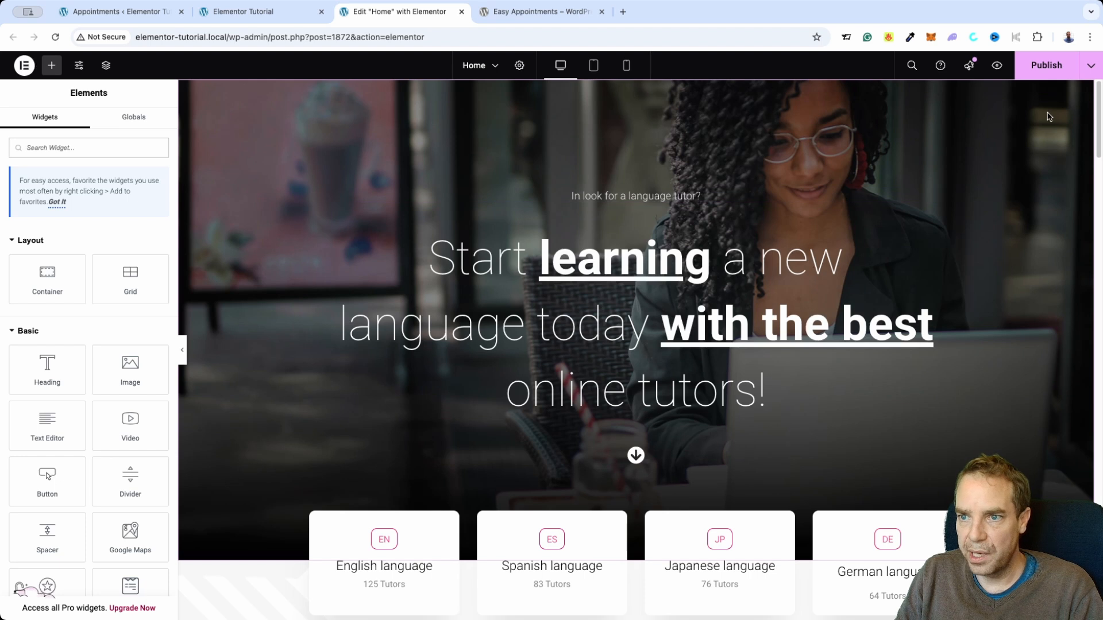
pyautogui.click(1046, 66)
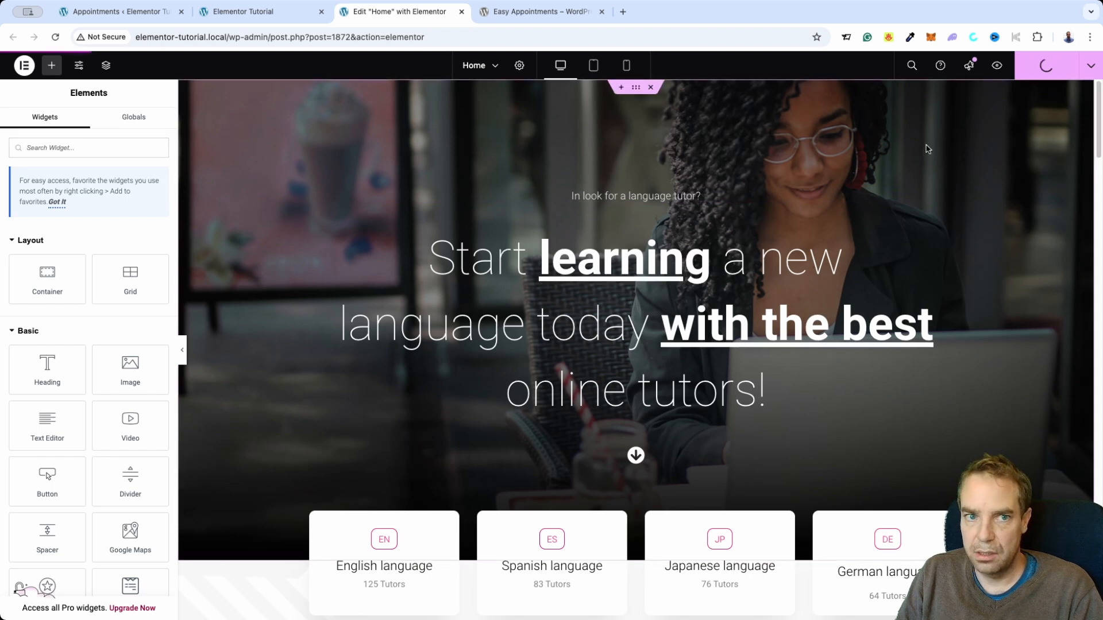
# Reload the live home page and examine the booking calendar, time slots and personal information form in the About us section.
pyautogui.click(253, 12)
pyautogui.click(56, 38)
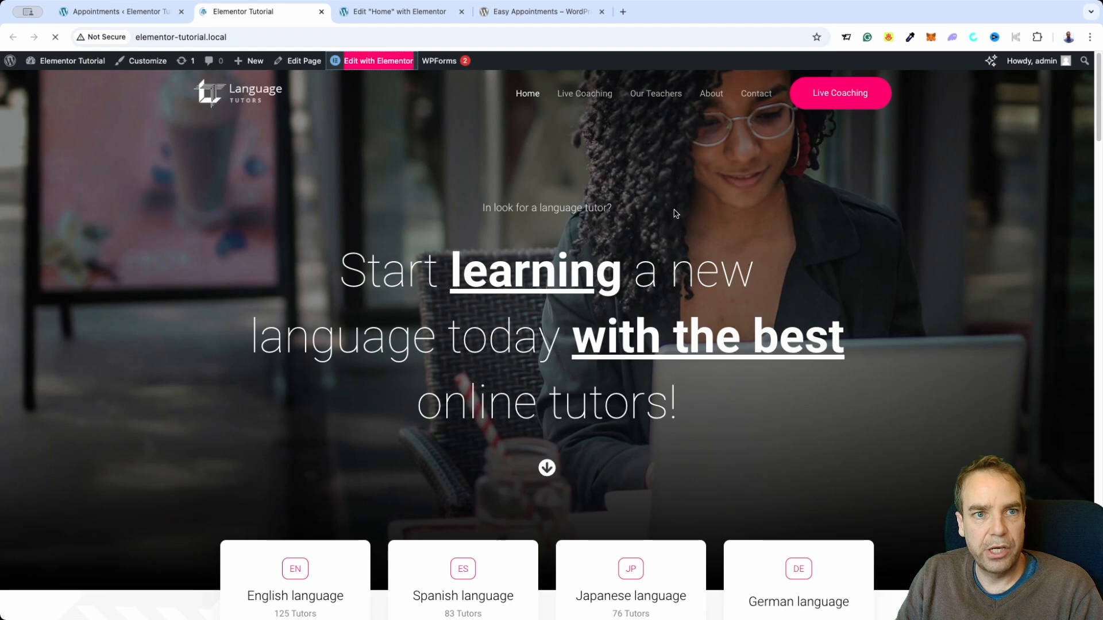
pyautogui.scroll(-15, 862, 298)
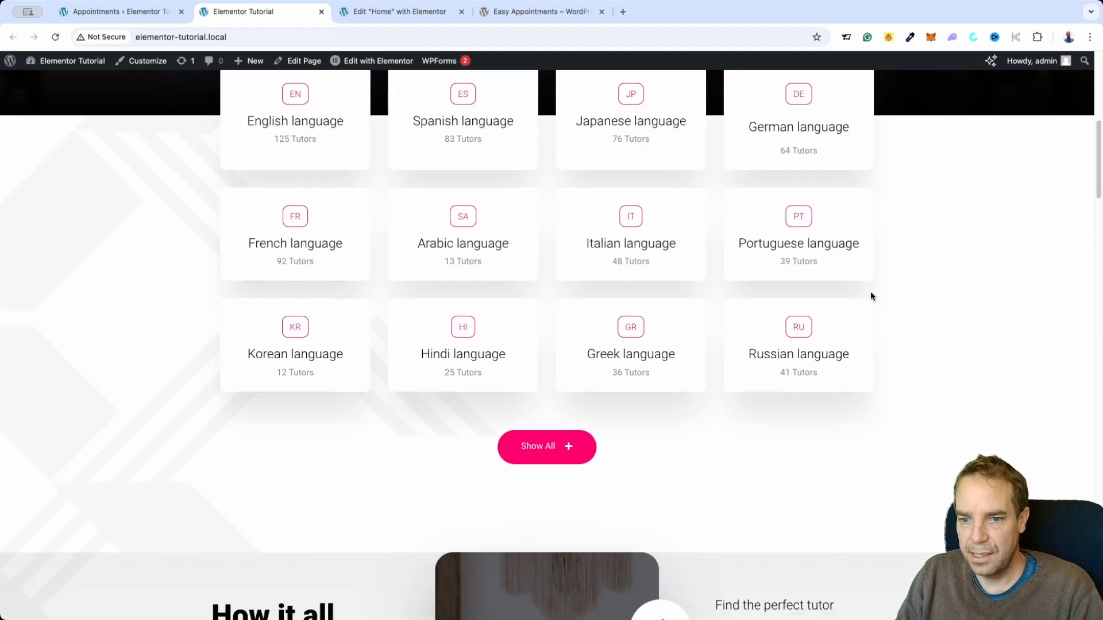
pyautogui.scroll(-10, 876, 293)
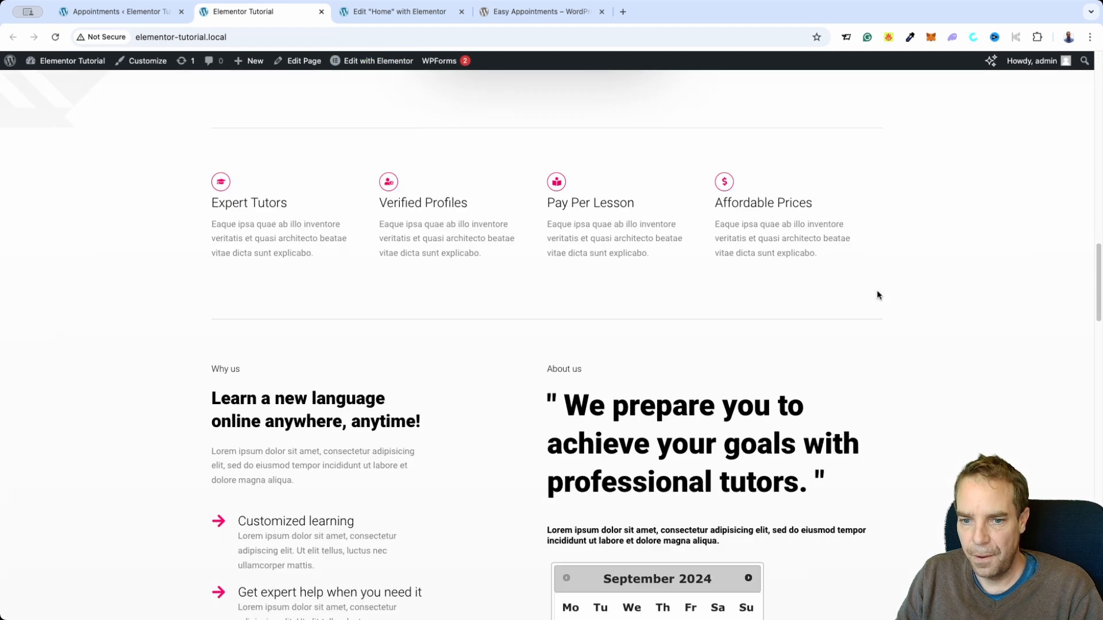
pyautogui.scroll(-5, 878, 293)
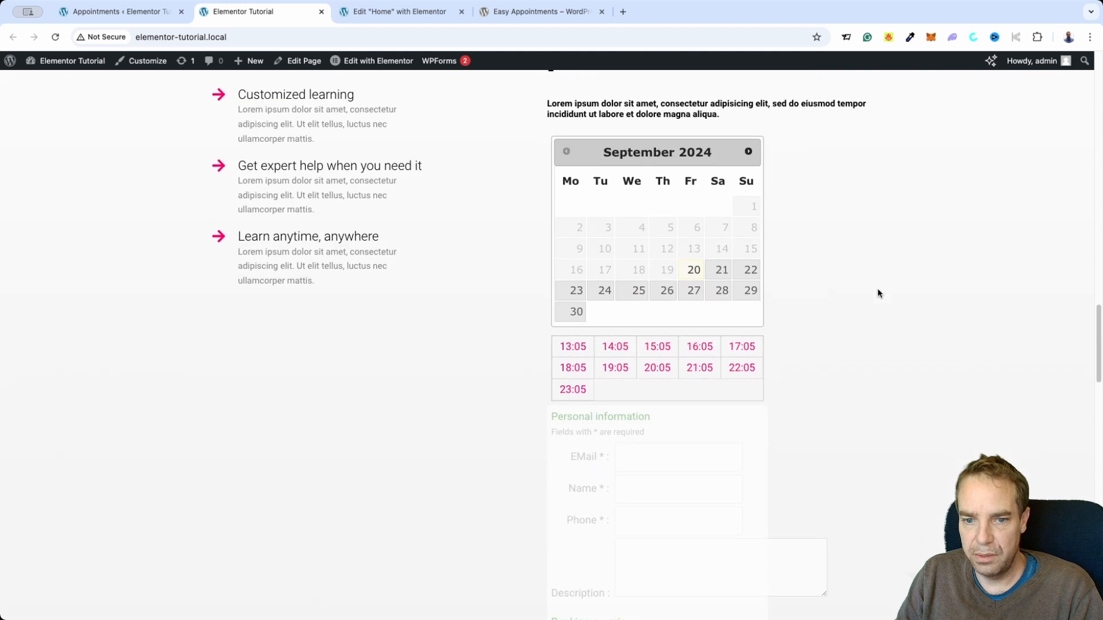
pyautogui.scroll(-1, 879, 290)
pyautogui.scroll(5, 898, 317)
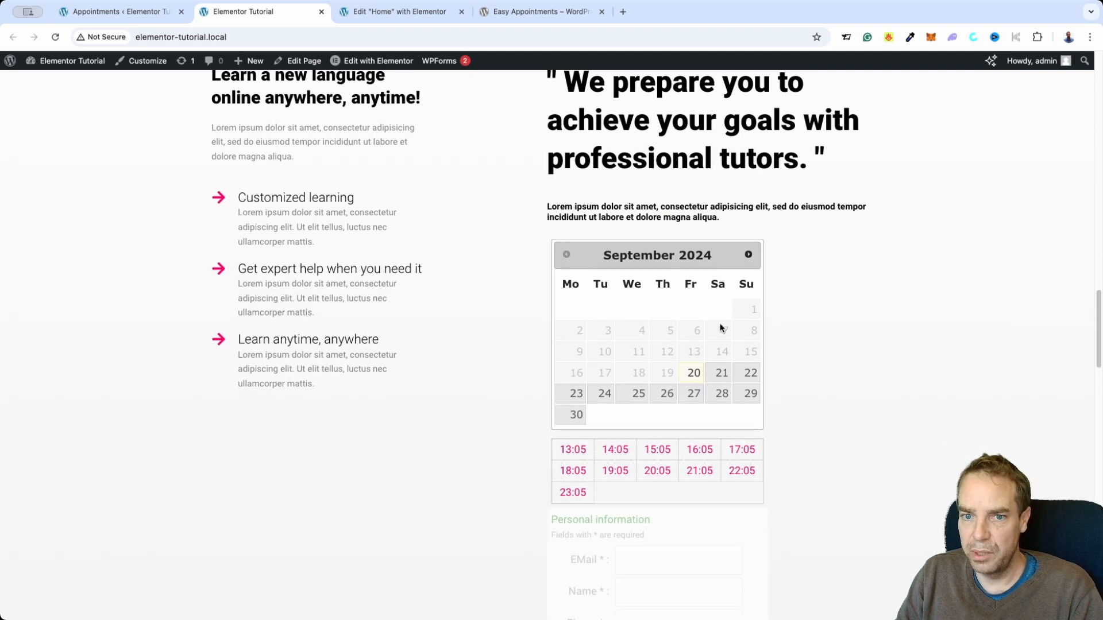
pyautogui.scroll(-2, 894, 371)
pyautogui.scroll(-3, 850, 383)
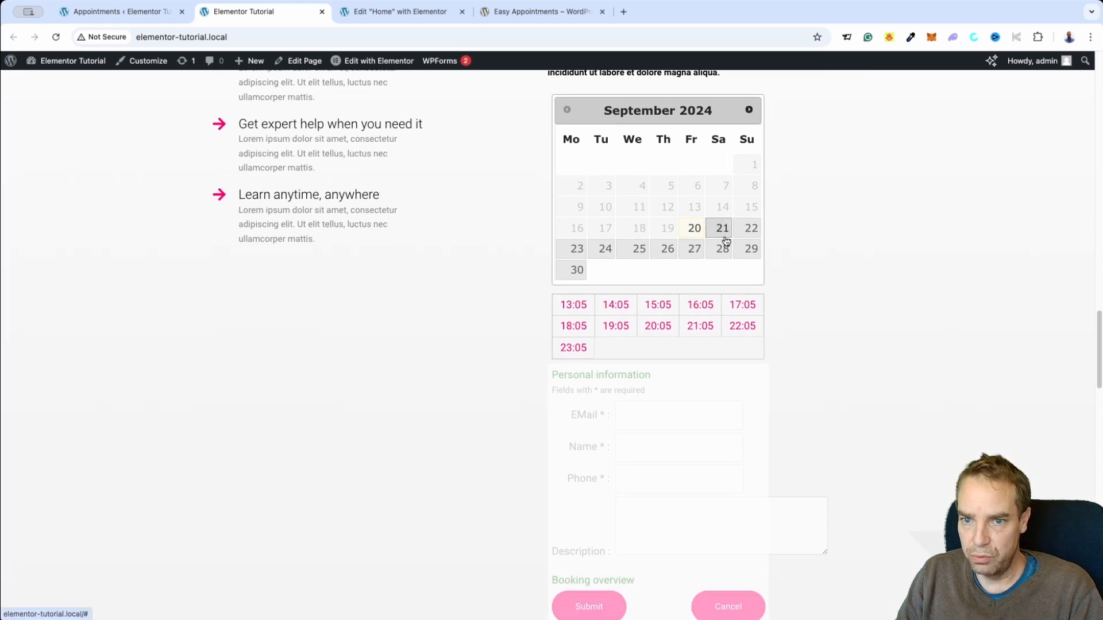
pyautogui.scroll(-5, 752, 276)
pyautogui.scroll(1, 754, 308)
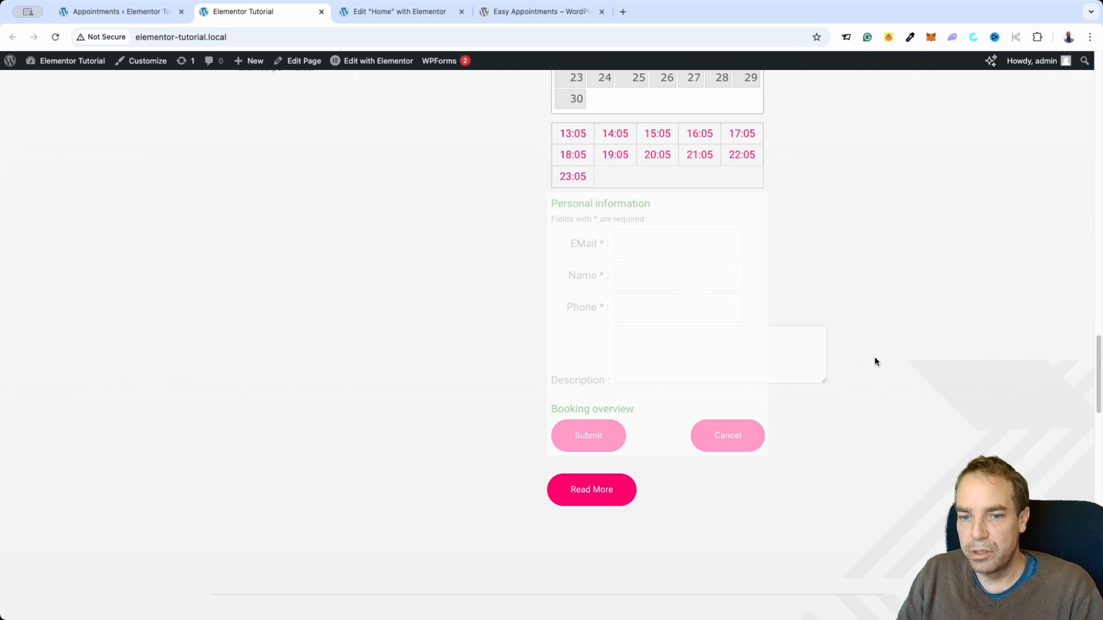
pyautogui.scroll(3, 805, 377)
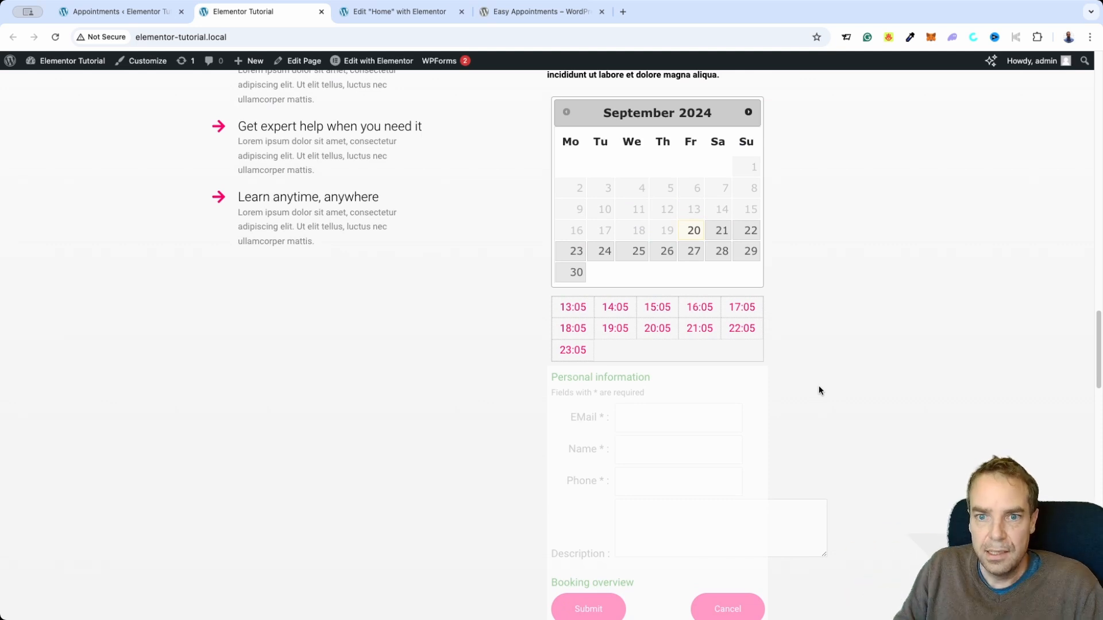
# Compare the time slots offered for September 21 and September 20 in the booking calendar.
pyautogui.click(715, 235)
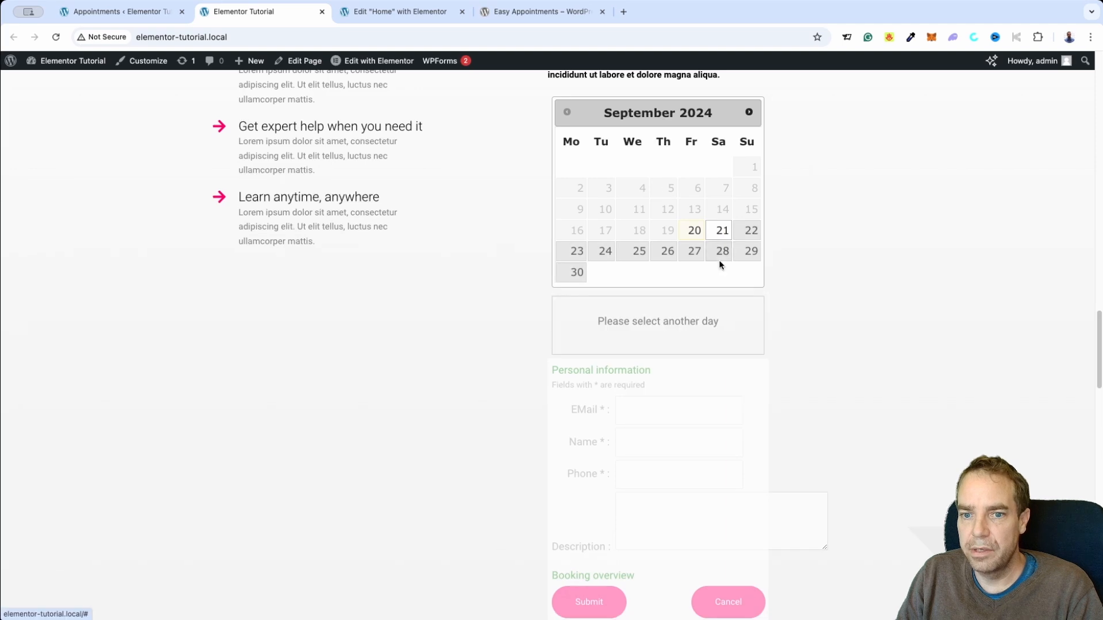
pyautogui.click(697, 237)
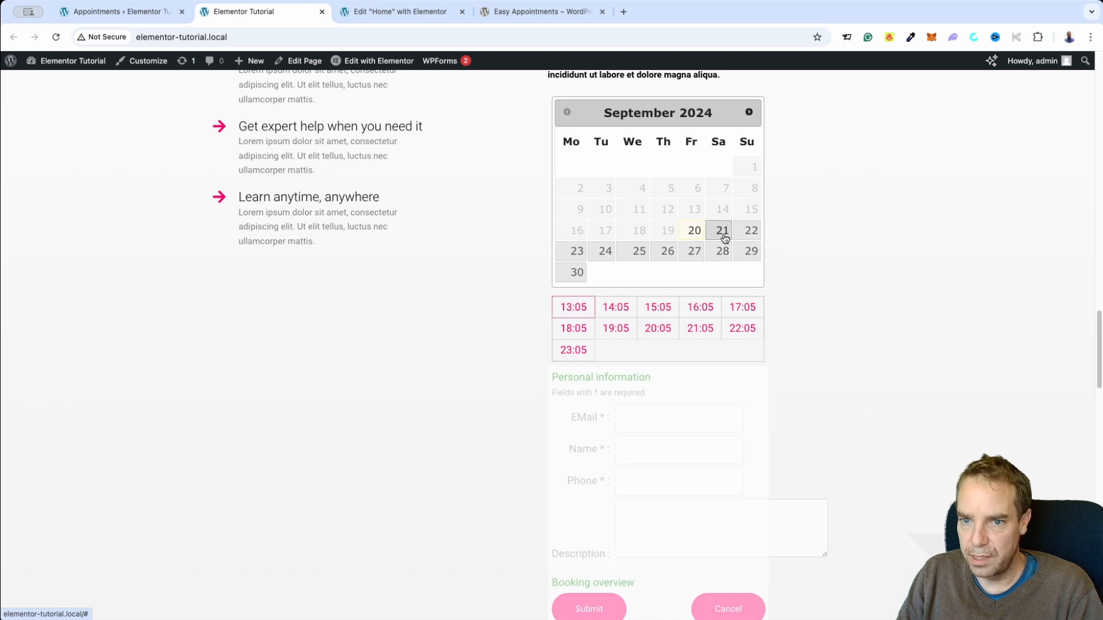
pyautogui.click(724, 235)
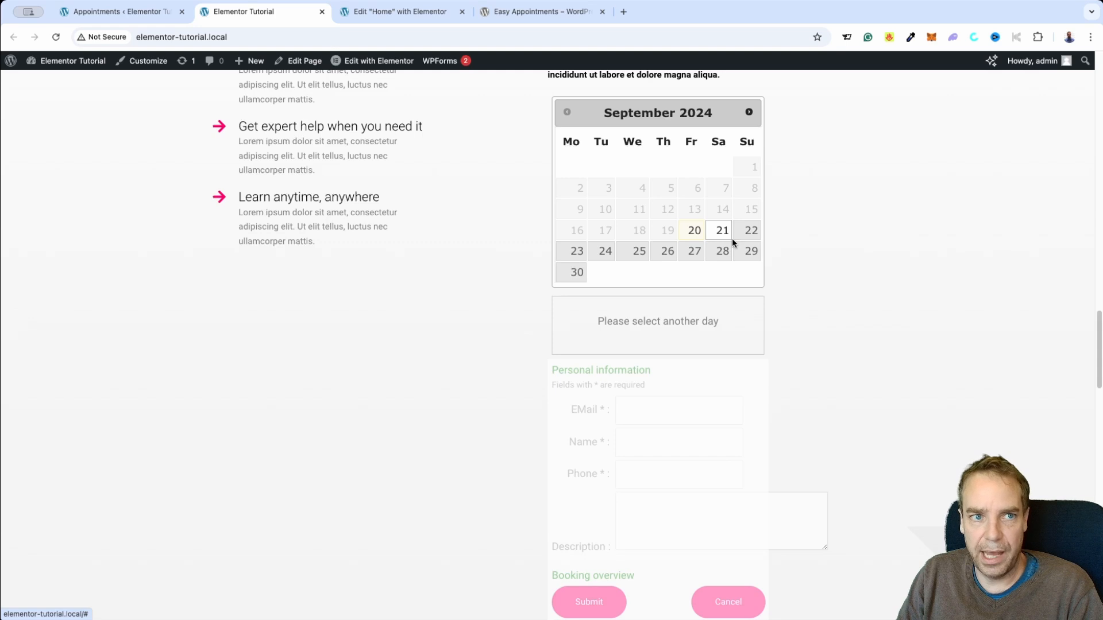
pyautogui.click(694, 232)
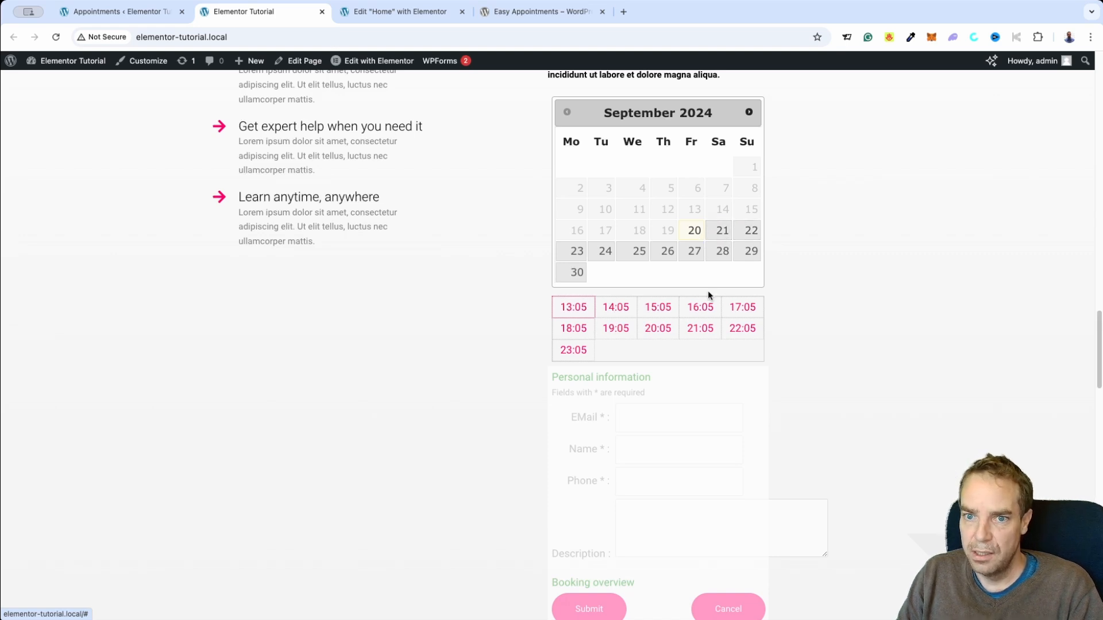
# Choose the 15:05 slot on September 20 and review the personal information fields and booking overview.
pyautogui.click(660, 311)
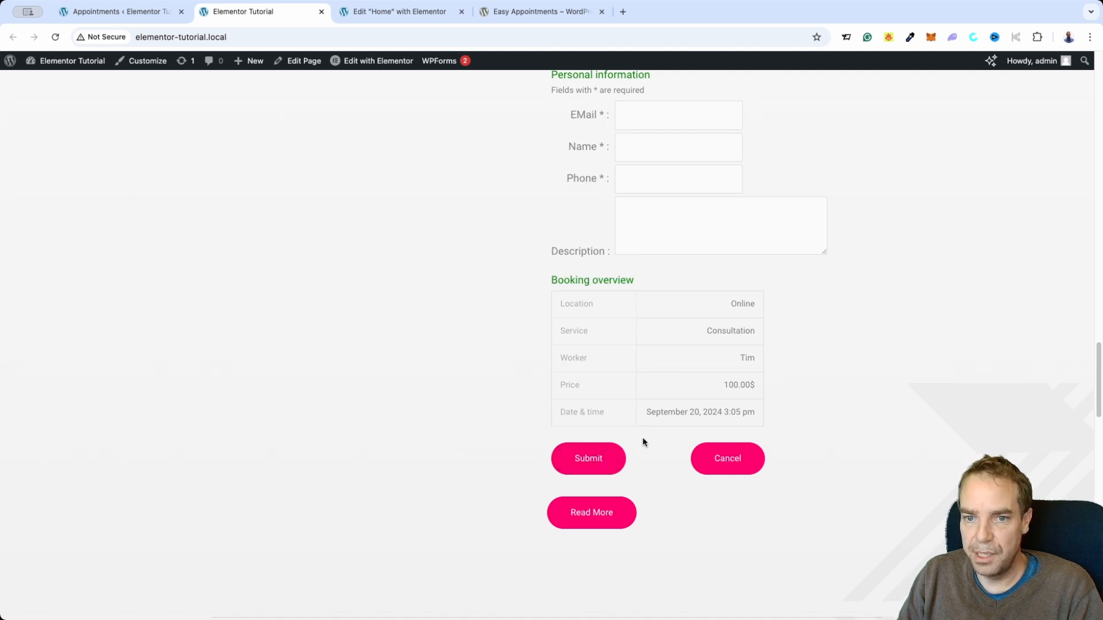
pyautogui.scroll(5, 842, 434)
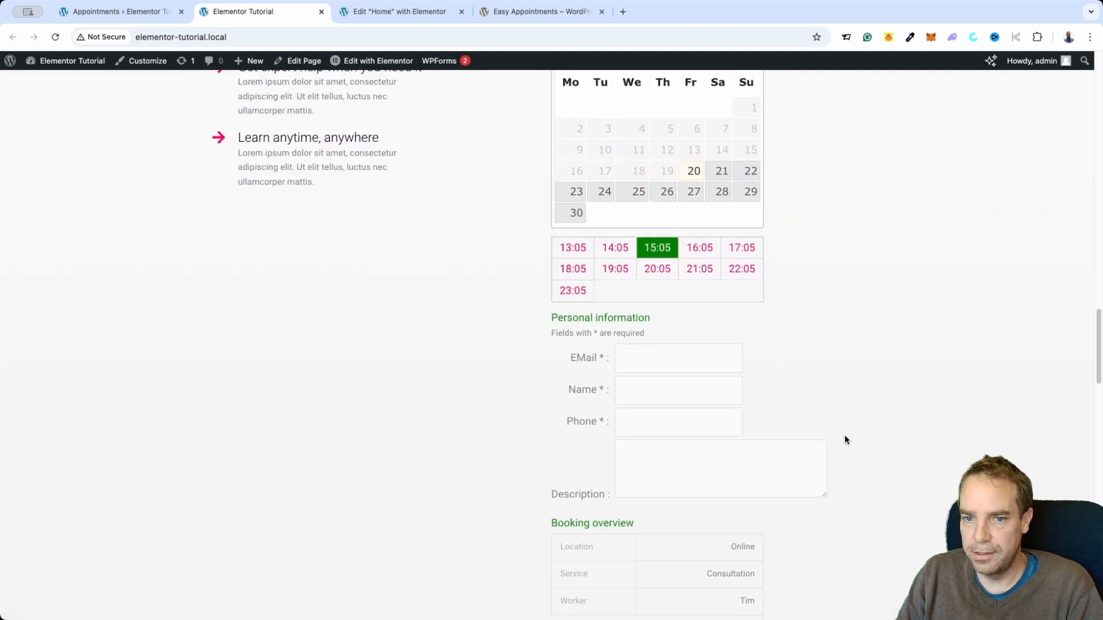
pyautogui.scroll(3, 843, 440)
pyautogui.scroll(-1, 839, 443)
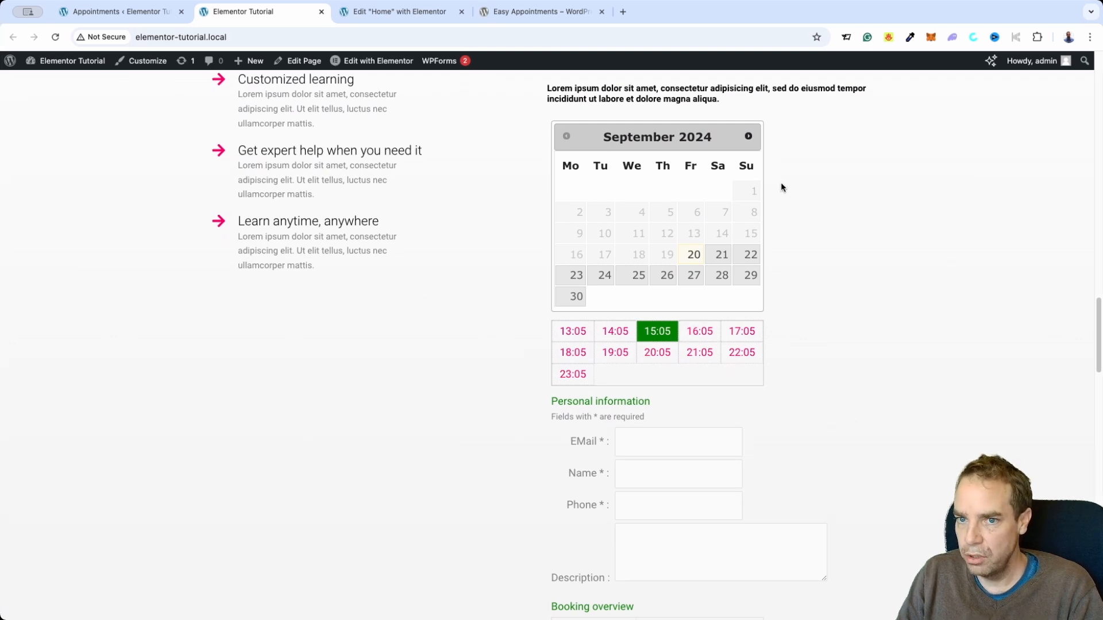
# Browse the booking calendar two months ahead and back to September 2024, and look over the form again.
pyautogui.click(749, 137)
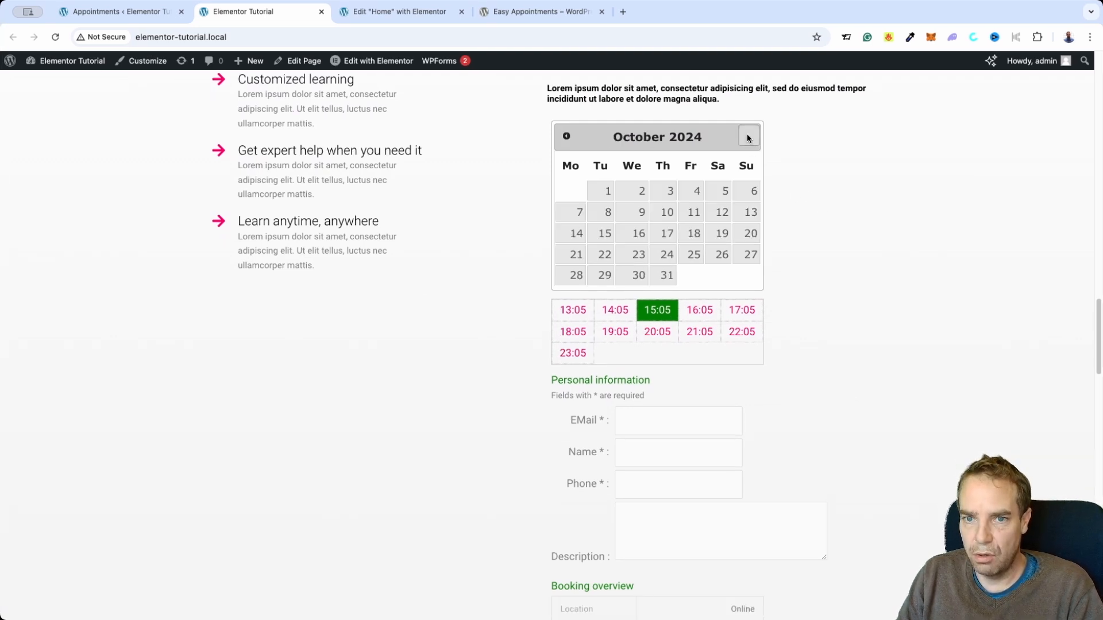
pyautogui.click(748, 137)
pyautogui.click(560, 136)
pyautogui.click(560, 136)
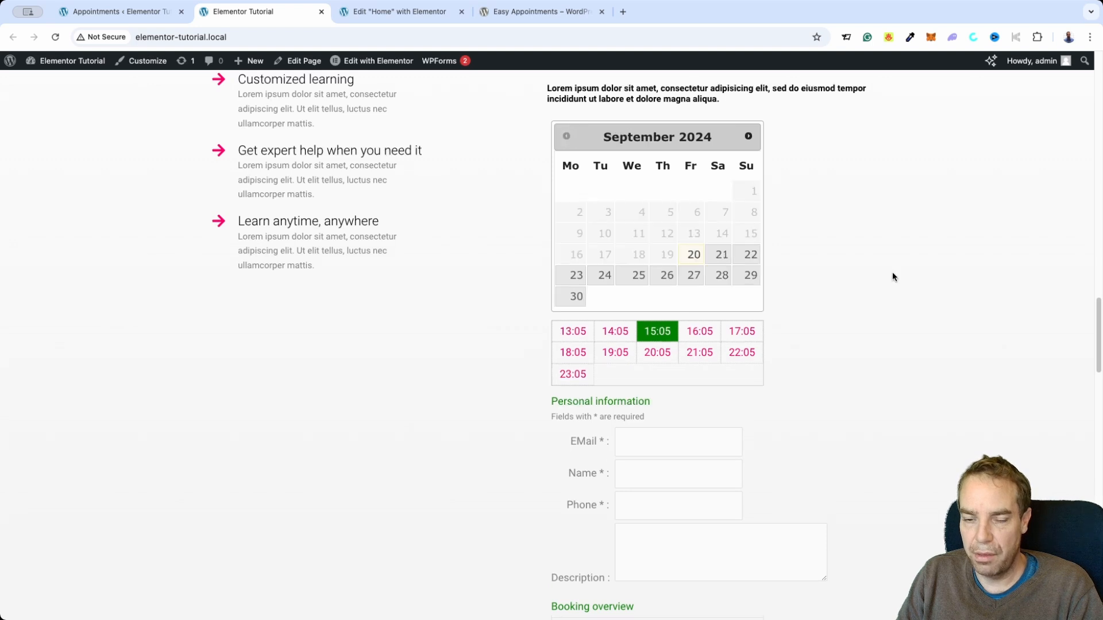
pyautogui.scroll(-3, 893, 276)
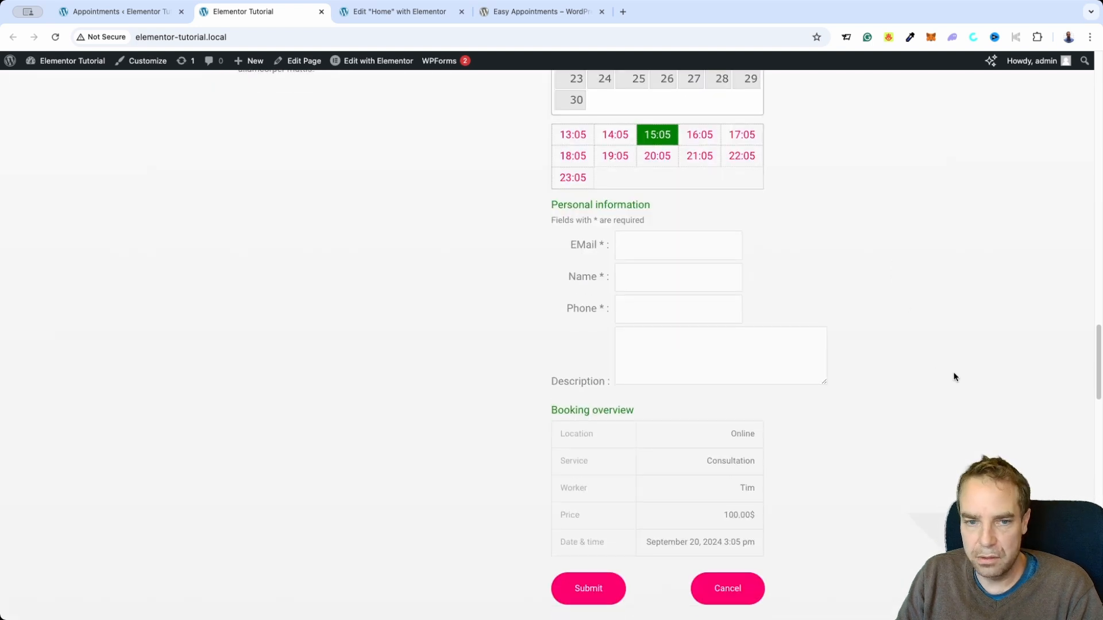
pyautogui.scroll(1, 953, 376)
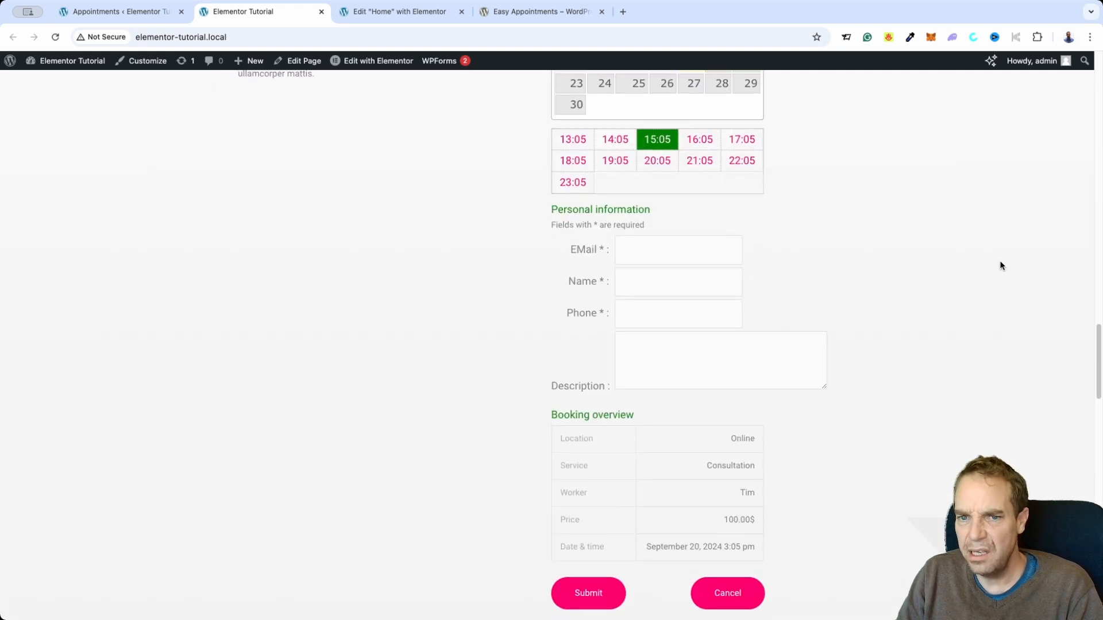
# Switch to the WordPress admin and check the Date & Time section of the Easy Appointments settings.
pyautogui.click(153, 13)
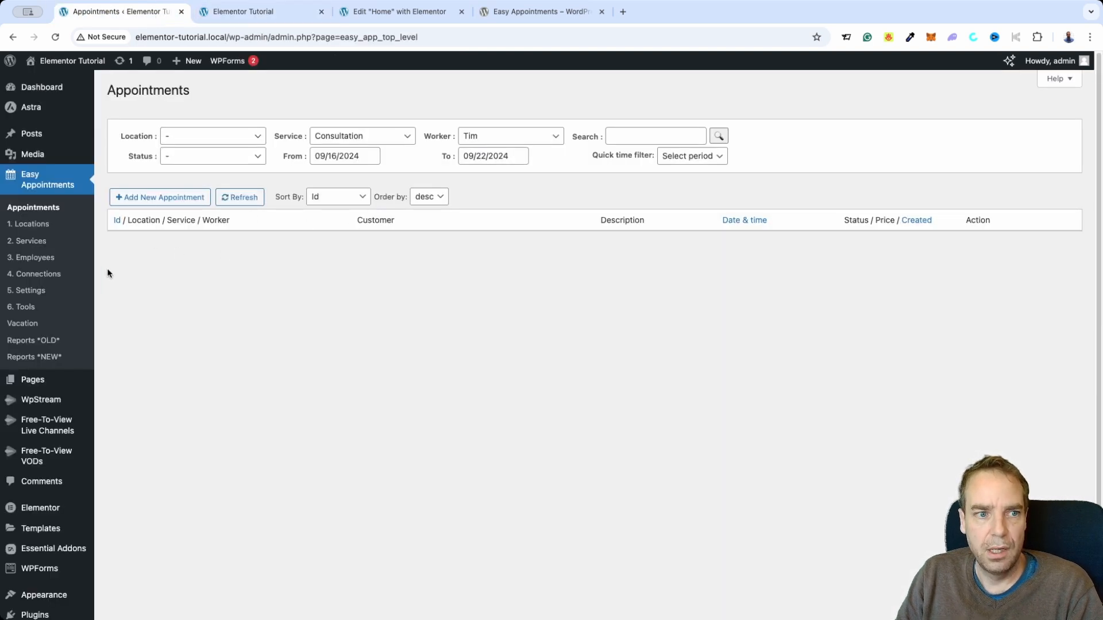
pyautogui.click(35, 293)
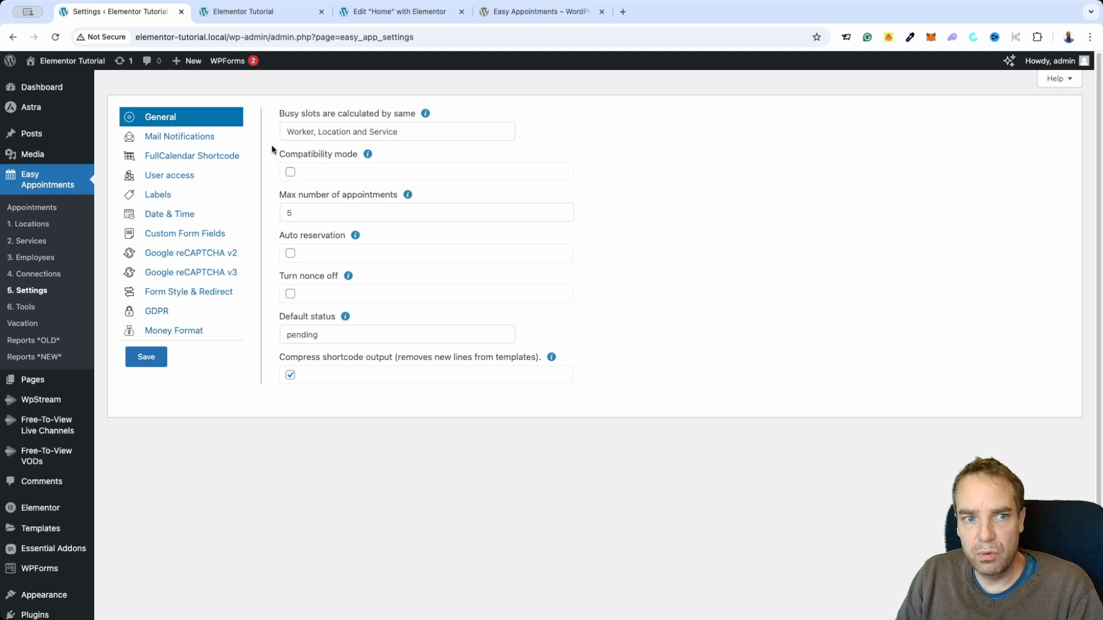
pyautogui.click(180, 215)
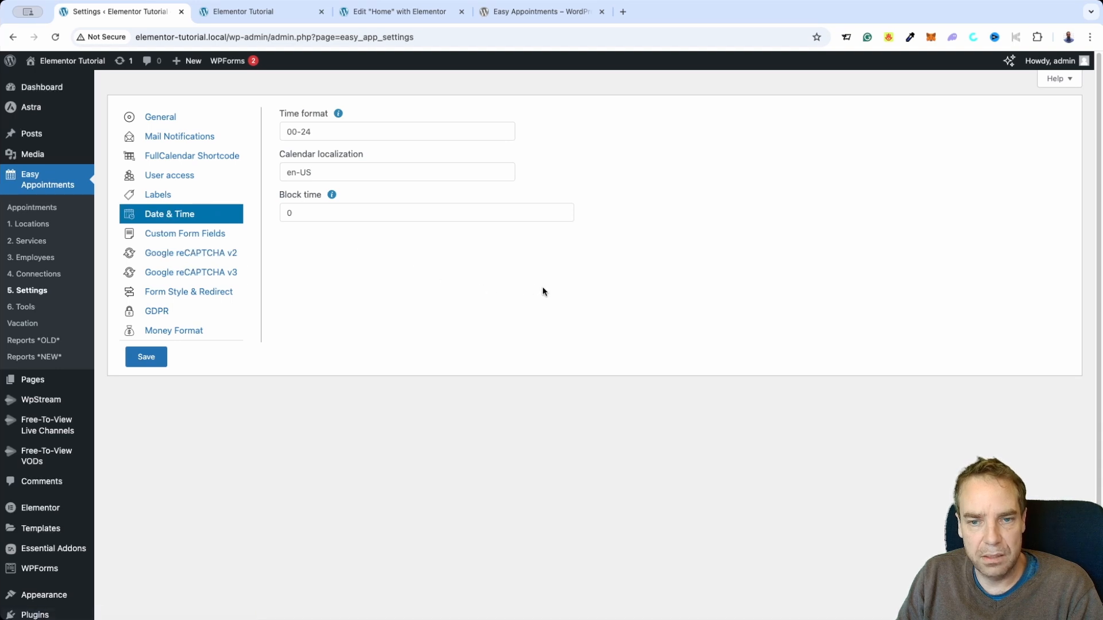
# Return to the live home page and recheck the slots for September 21, ending on September 20.
pyautogui.click(265, 12)
pyautogui.scroll(3, 751, 267)
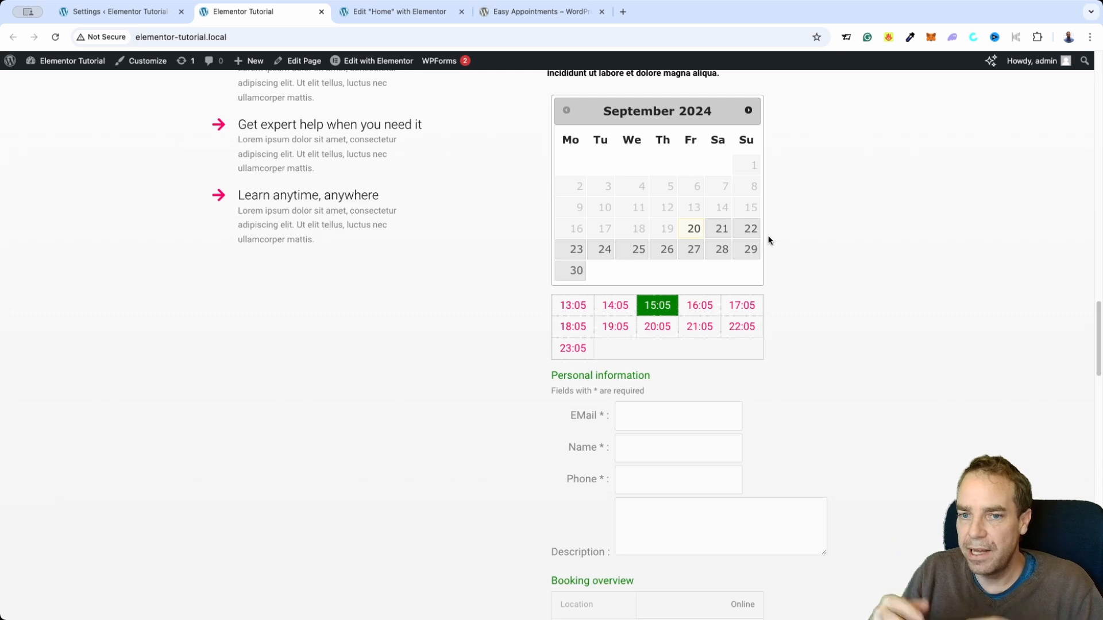
pyautogui.click(721, 227)
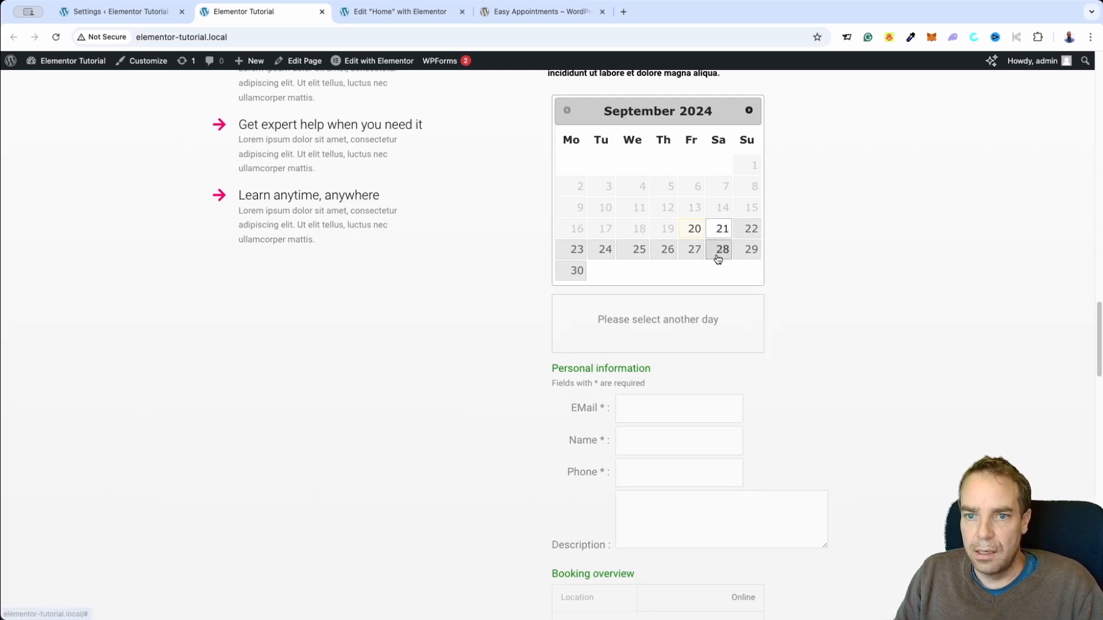
pyautogui.click(697, 230)
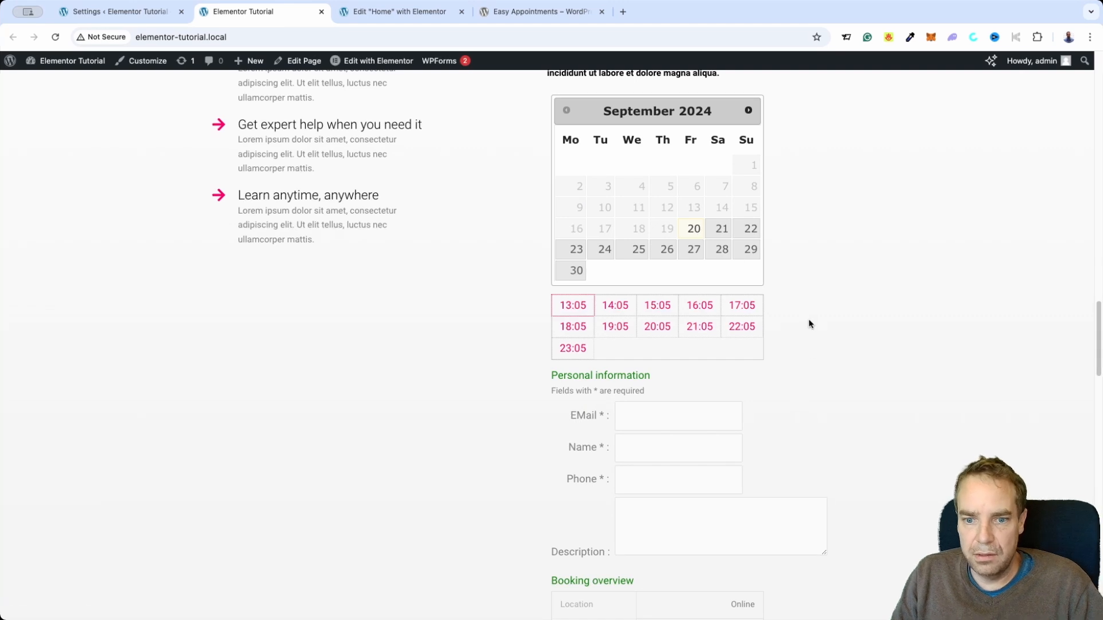